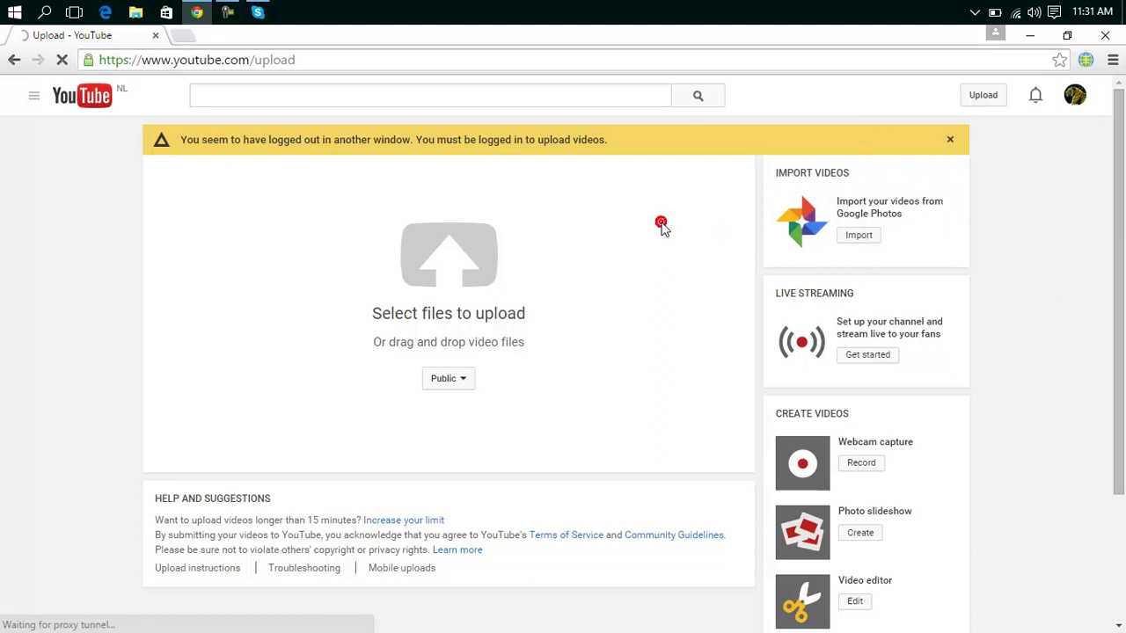
Return to Chrome's New Tab page and sign out of the Google account from the profile avatar menu.
{"action": "left_click", "coordinate": [48, 66]}
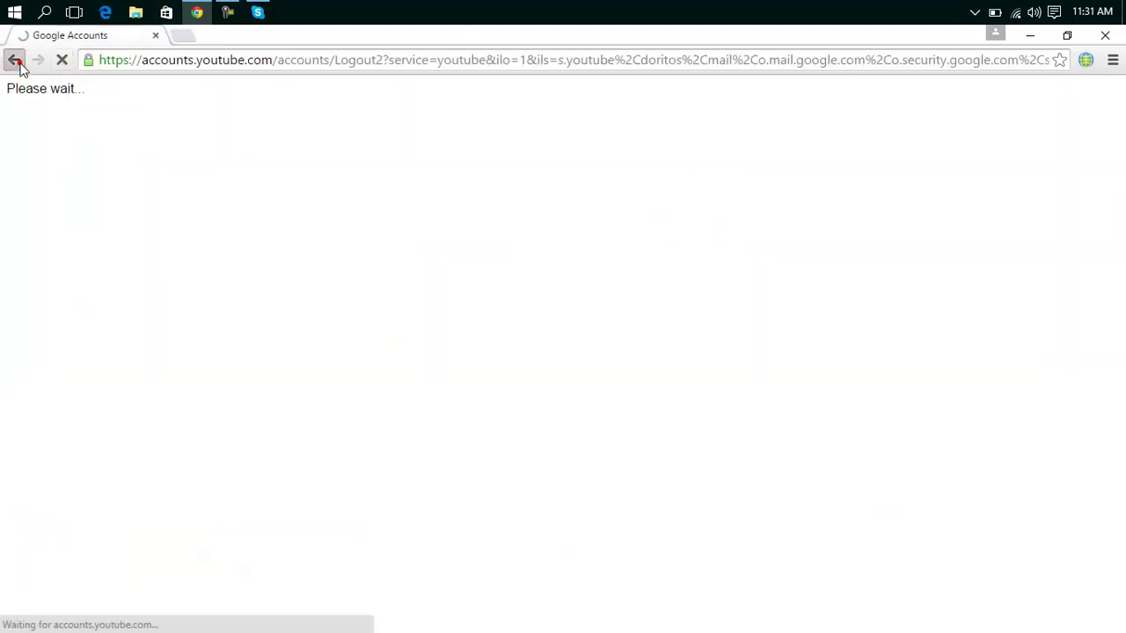
{"action": "left_click", "coordinate": [14, 60]}
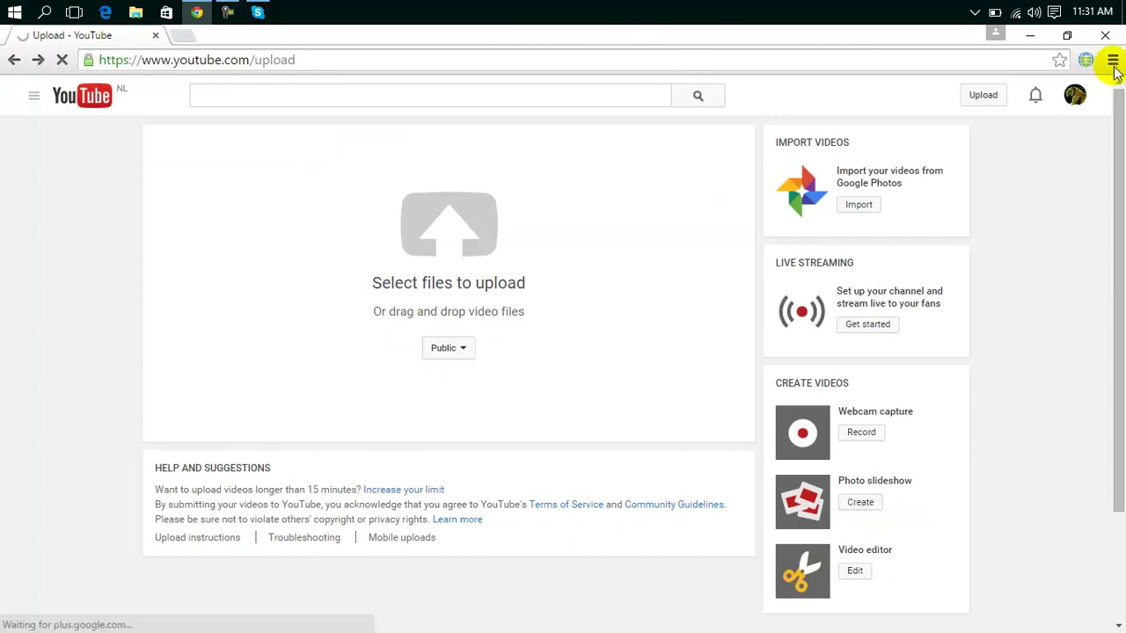
{"action": "left_click", "coordinate": [14, 63]}
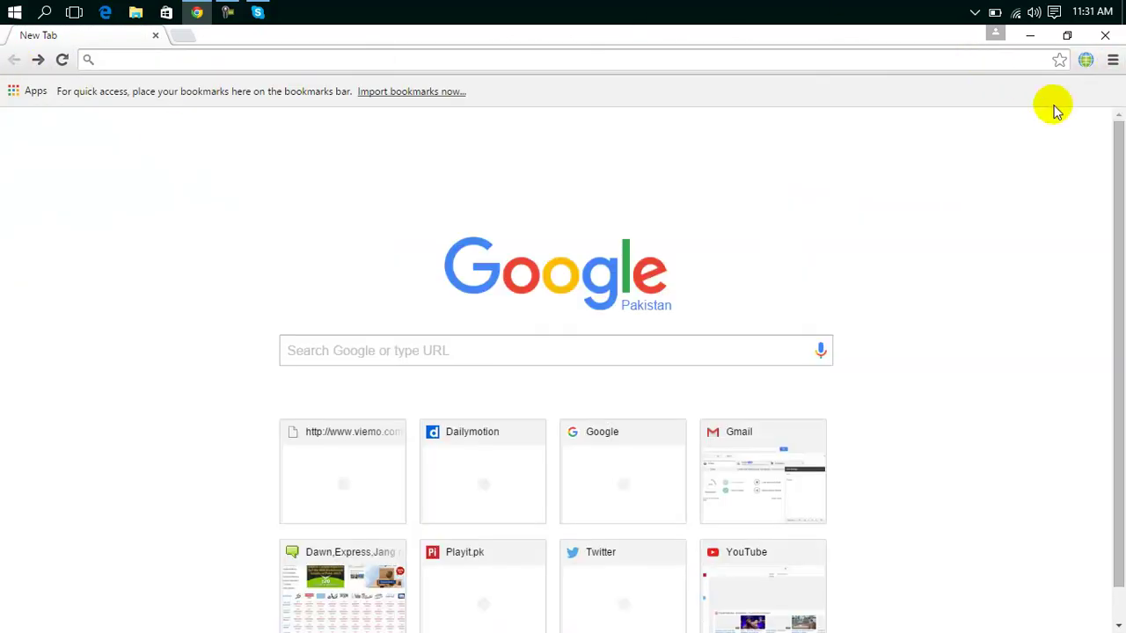
{"action": "left_click", "coordinate": [393, 63]}
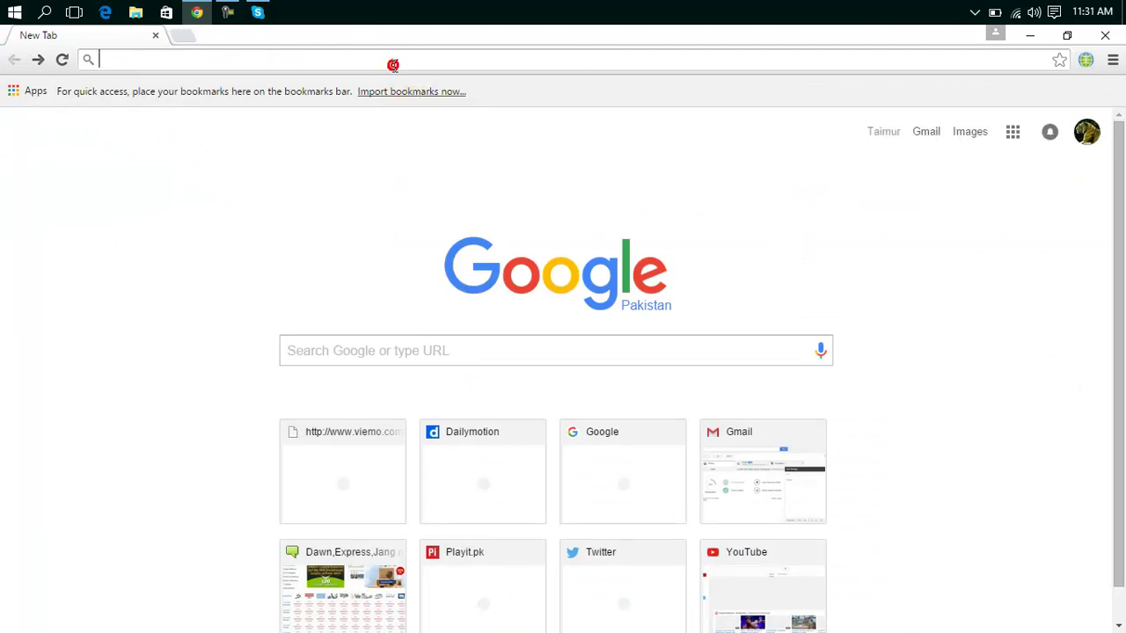
{"action": "left_click", "coordinate": [1080, 130]}
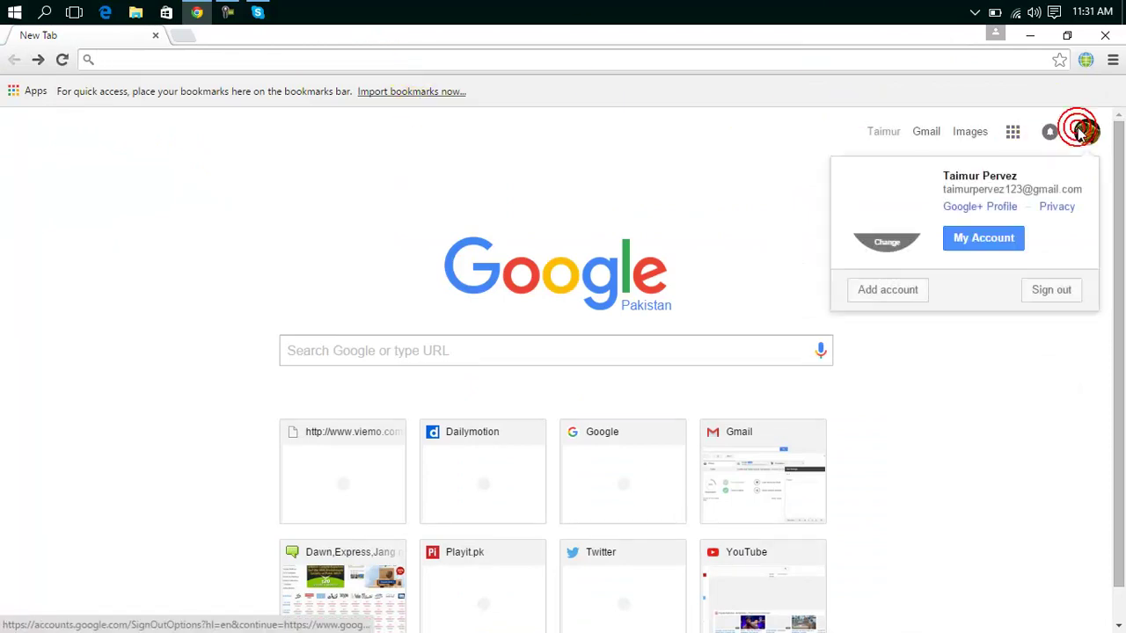
{"action": "left_click", "coordinate": [1051, 290]}
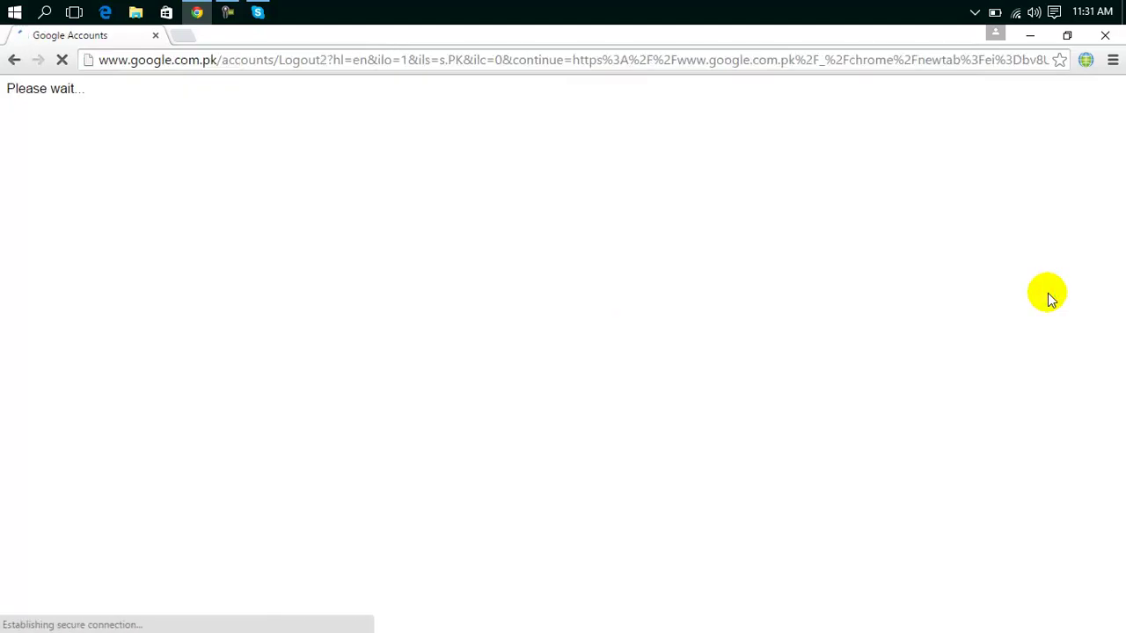
Go to youtube.com from the address bar using the suggested site.
{"action": "left_click", "coordinate": [754, 60]}
{"action": "left_click", "coordinate": [754, 58]}
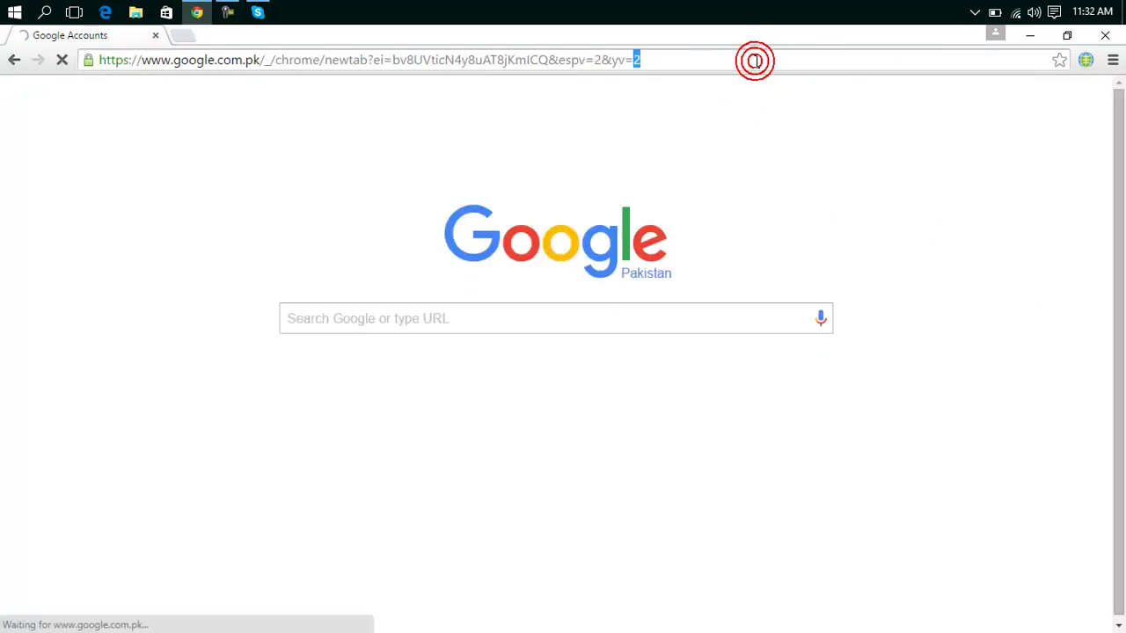
{"action": "left_click", "coordinate": [755, 60]}
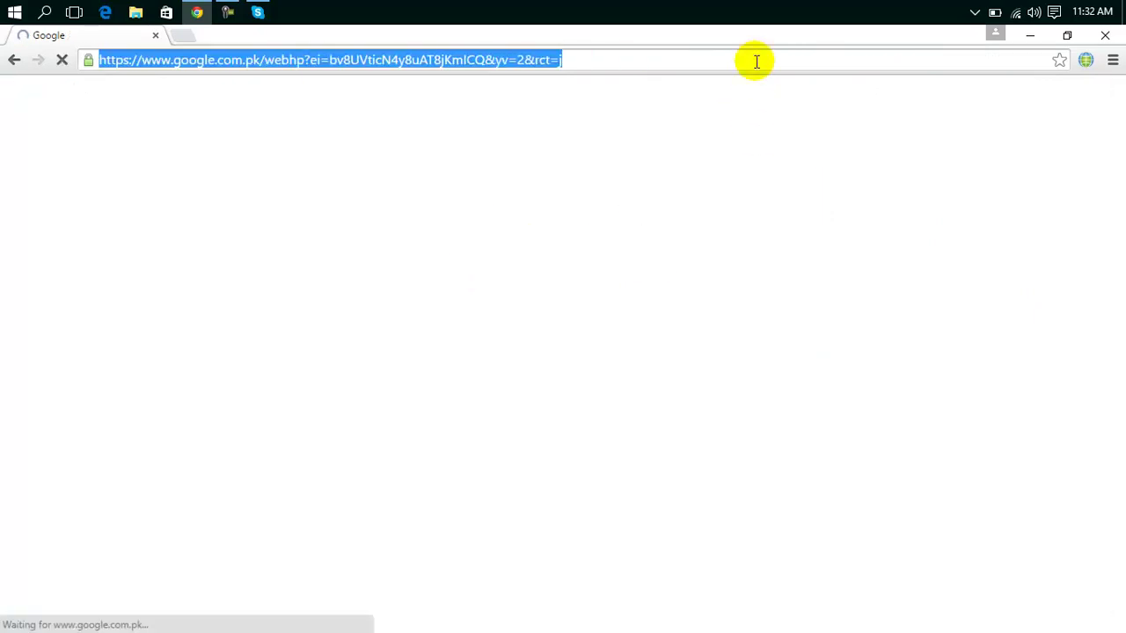
{"action": "type", "text": "you"}
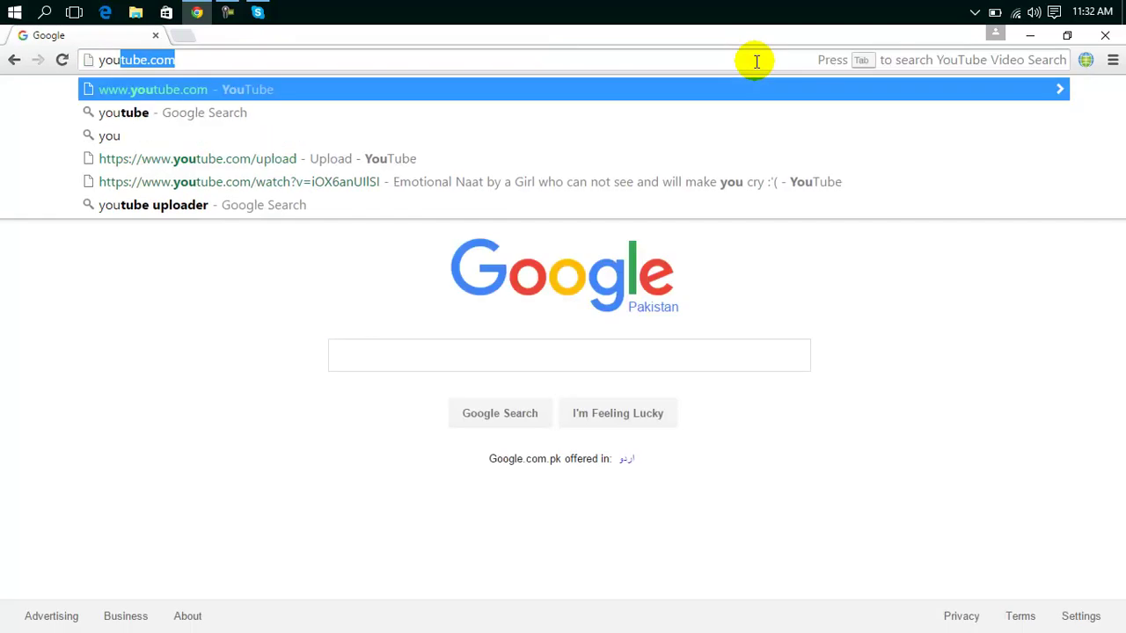
{"action": "key", "text": "Return"}
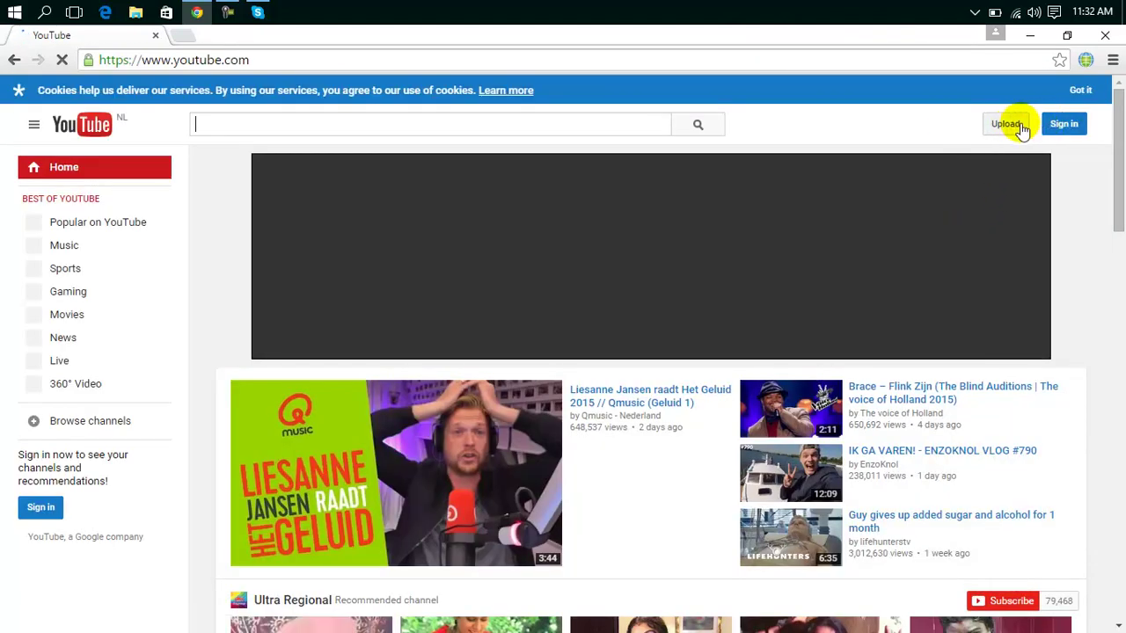
Start an upload and sign back in with the account password when prompted.
{"action": "left_click", "coordinate": [1020, 126]}
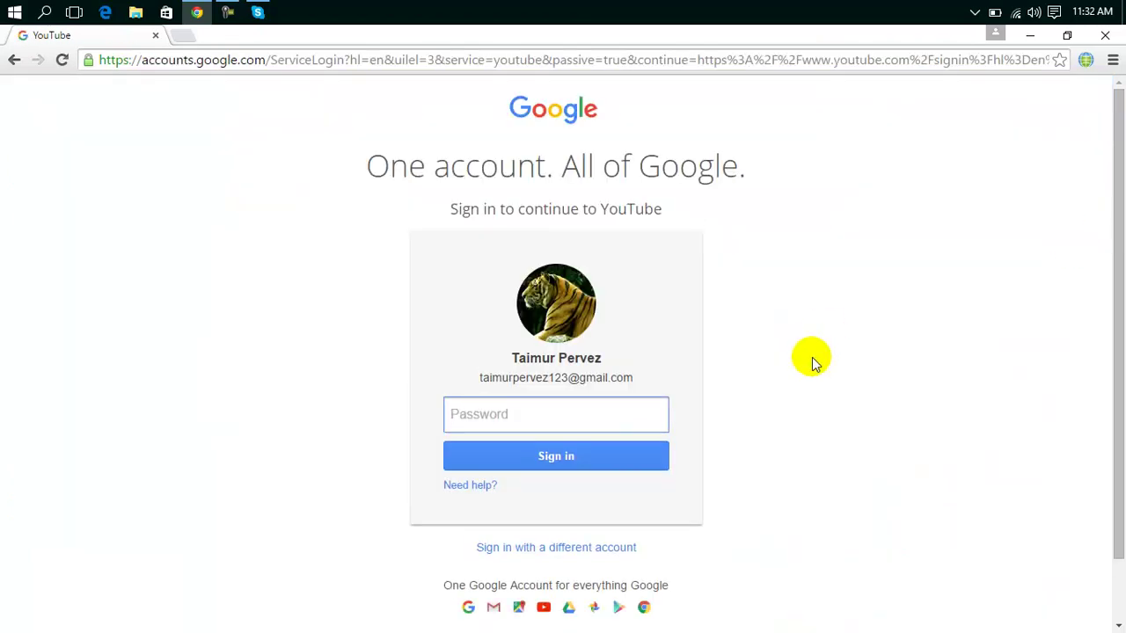
{"action": "left_click", "coordinate": [553, 411]}
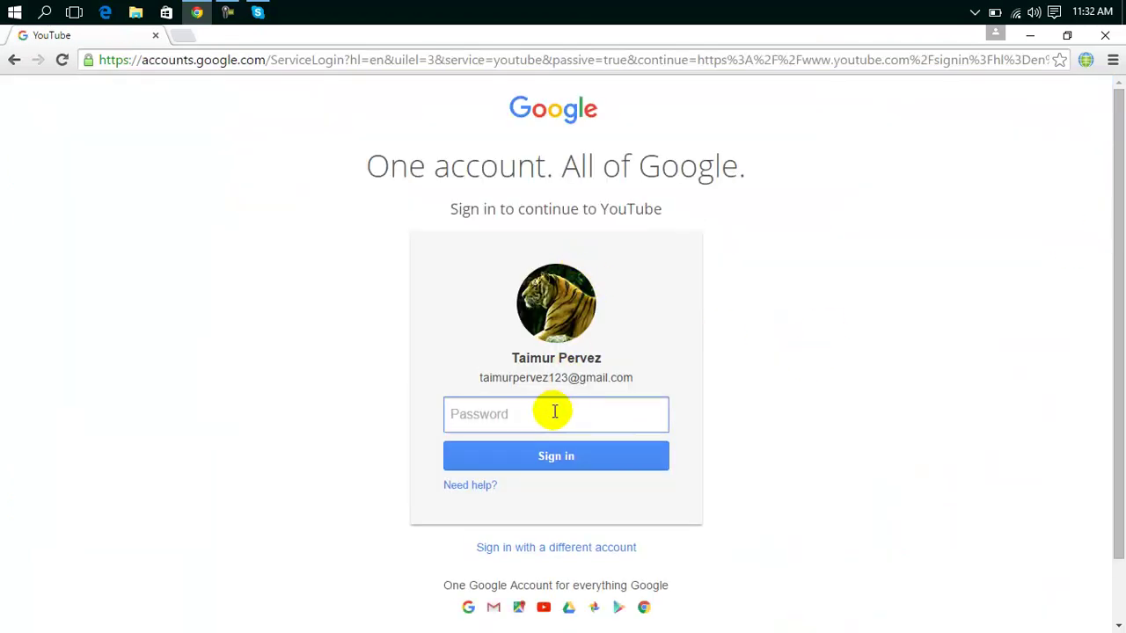
{"action": "left_click", "coordinate": [569, 422]}
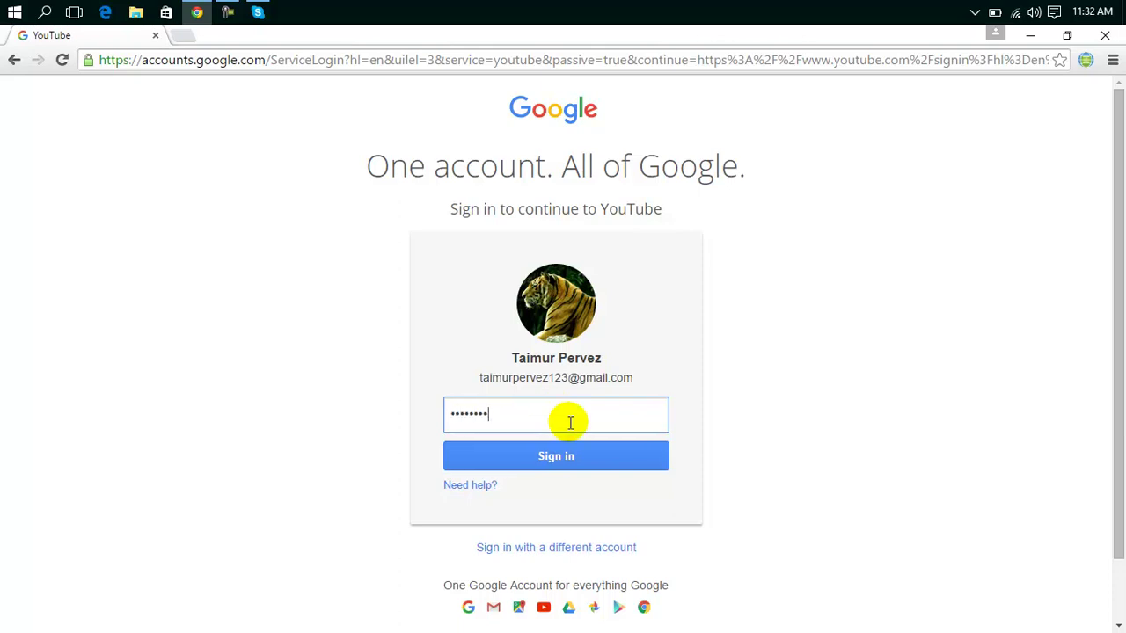
{"action": "left_click", "coordinate": [566, 459]}
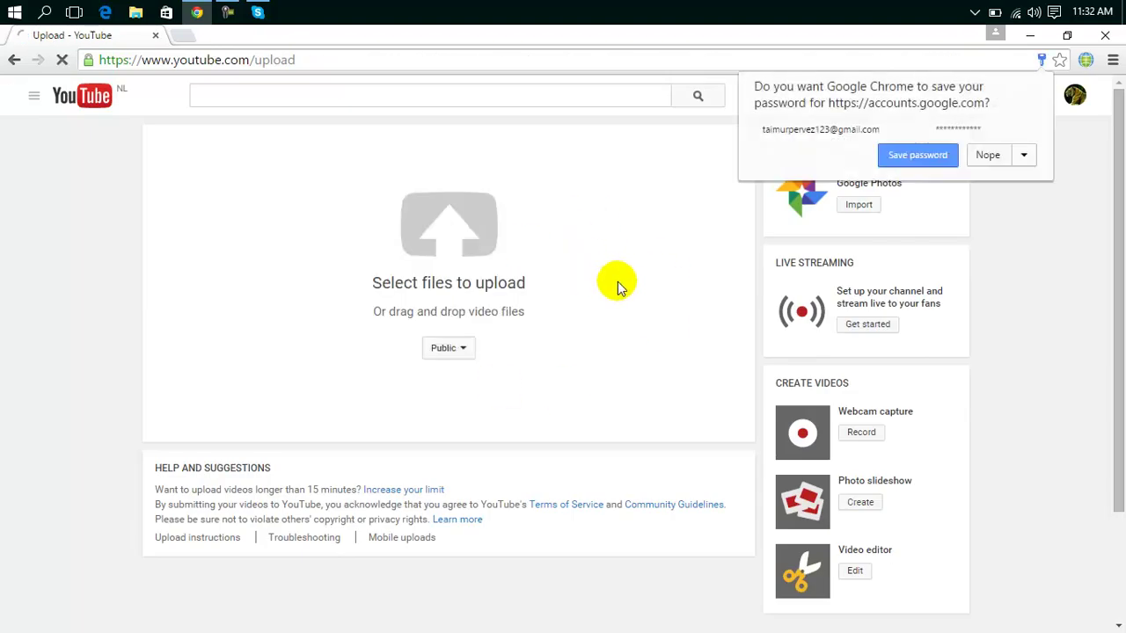
Save the password and start uploading 'Baarish 720p - Yaariyan [Funmaza.com]' from the Desktop.
{"action": "left_click", "coordinate": [916, 162]}
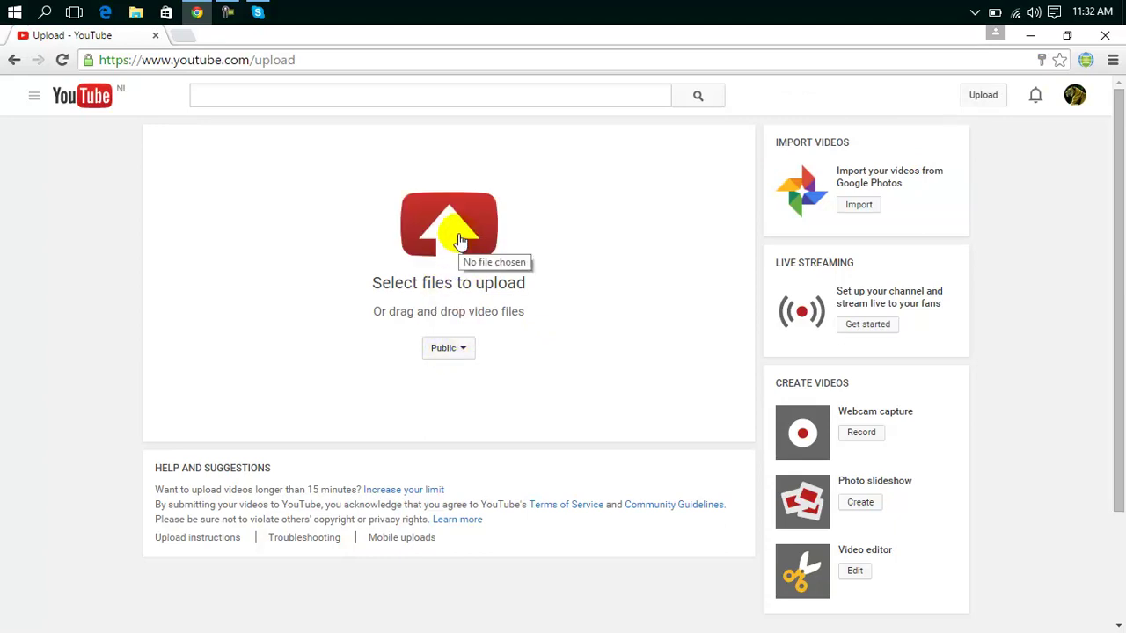
{"action": "left_click", "coordinate": [458, 230]}
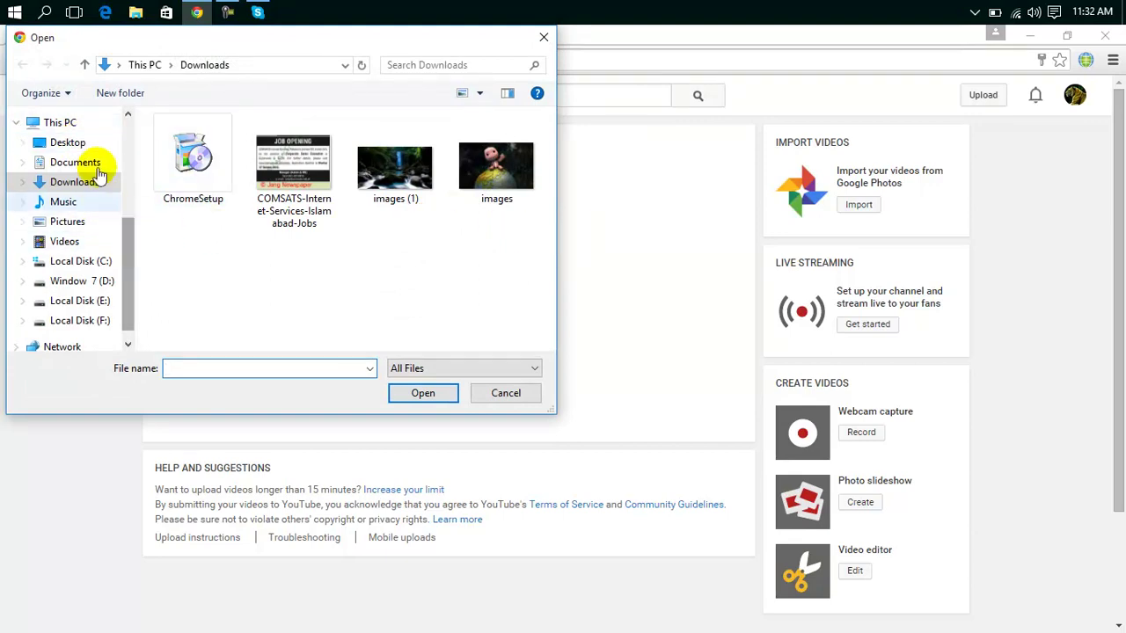
{"action": "left_click", "coordinate": [61, 142]}
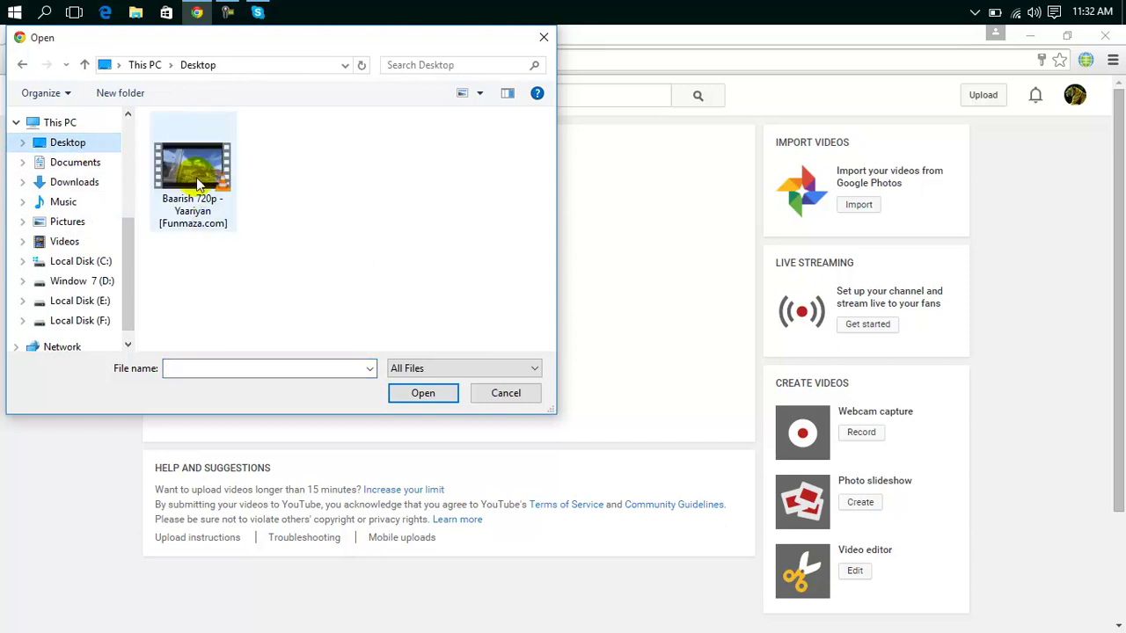
{"action": "left_click", "coordinate": [198, 182]}
{"action": "left_click", "coordinate": [409, 396]}
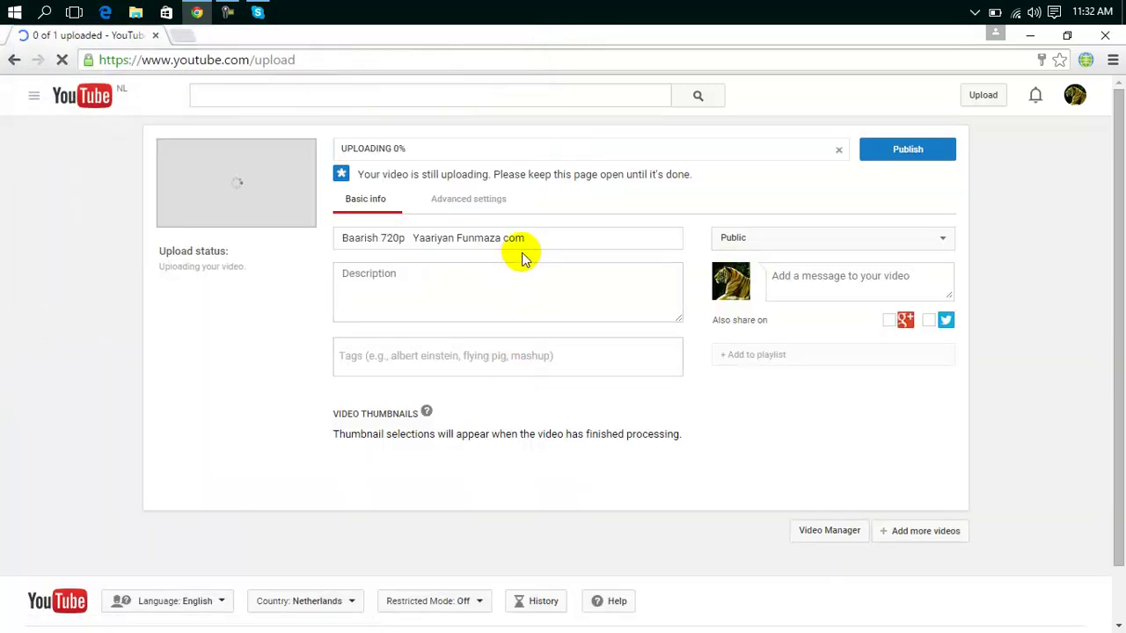
Replace the video title with 'Baarish yaarian' and move through the Description and Tags fields.
{"action": "left_click_drag", "start_coordinate": [542, 239], "coordinate": [340, 238]}
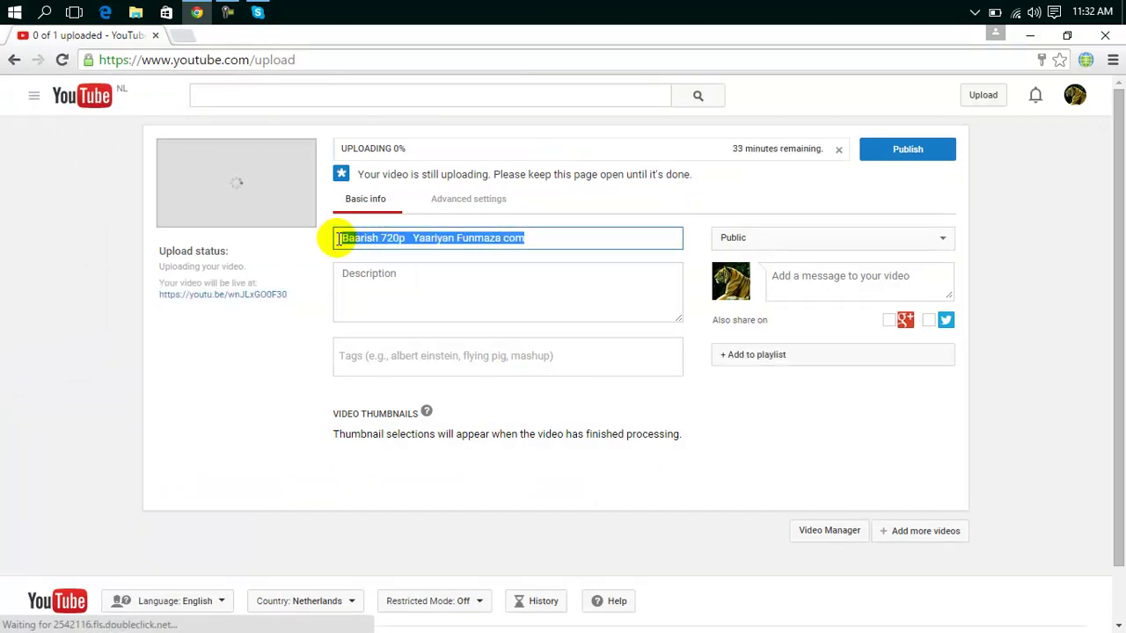
{"action": "left_click", "coordinate": [536, 237]}
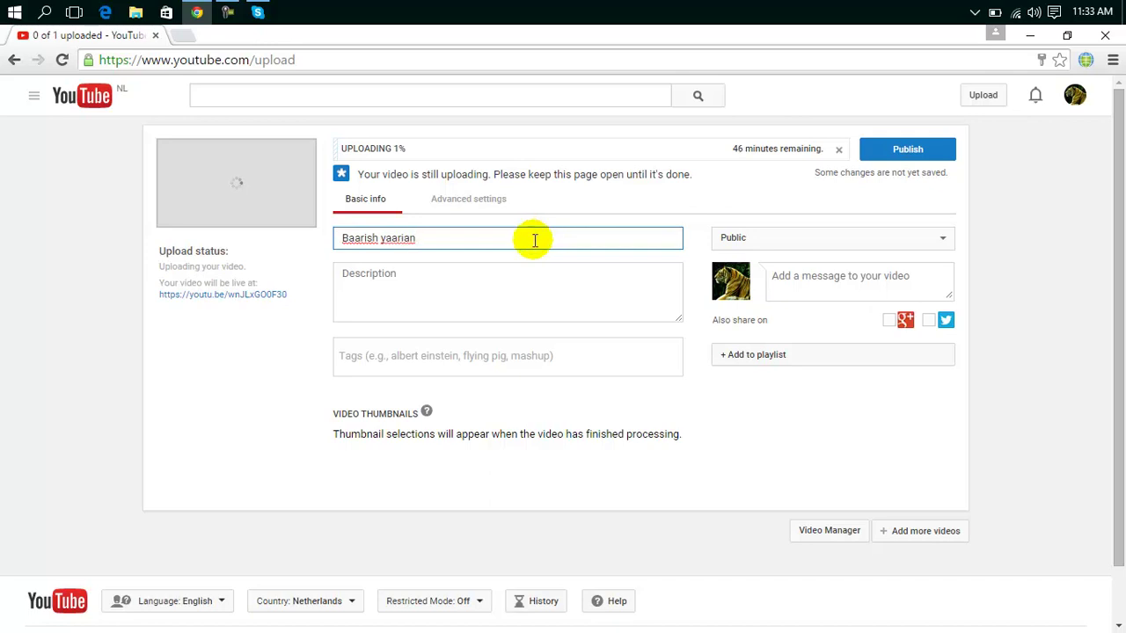
{"action": "left_click", "coordinate": [456, 296]}
{"action": "left_click", "coordinate": [449, 350]}
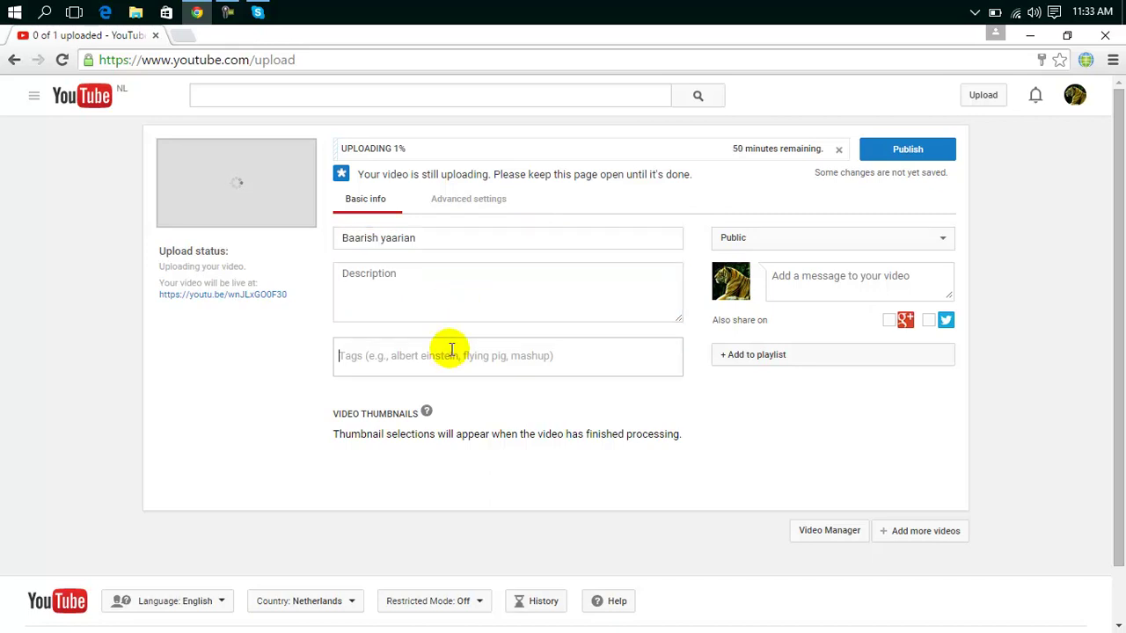
{"action": "left_click_drag", "start_coordinate": [1119, 190], "coordinate": [1123, 254]}
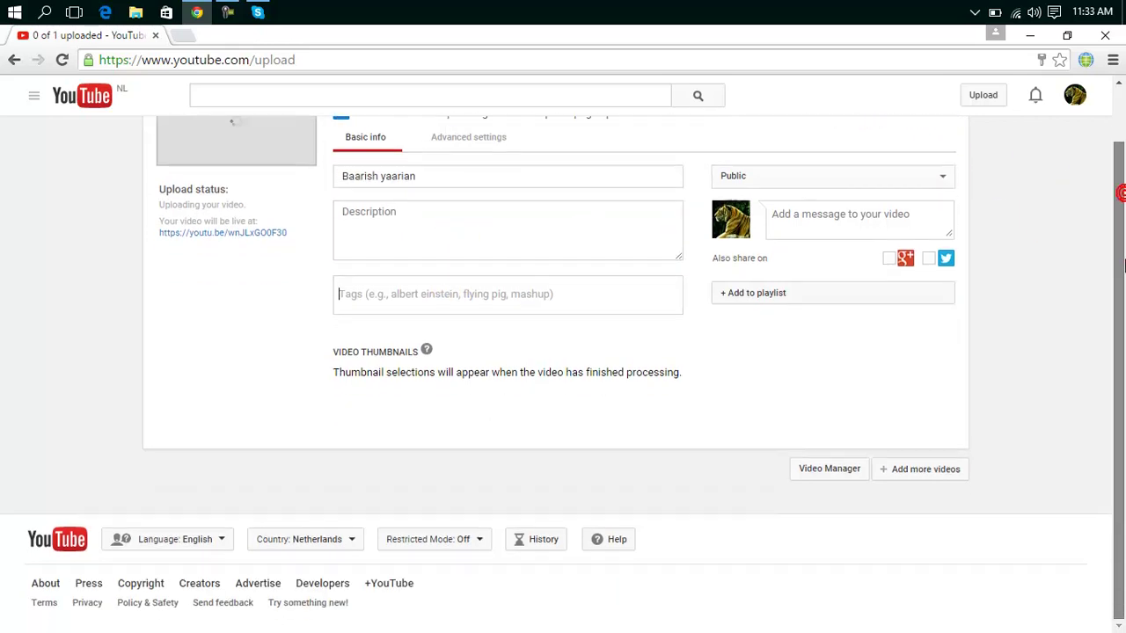
{"action": "left_click_drag", "start_coordinate": [1108, 402], "coordinate": [1114, 106]}
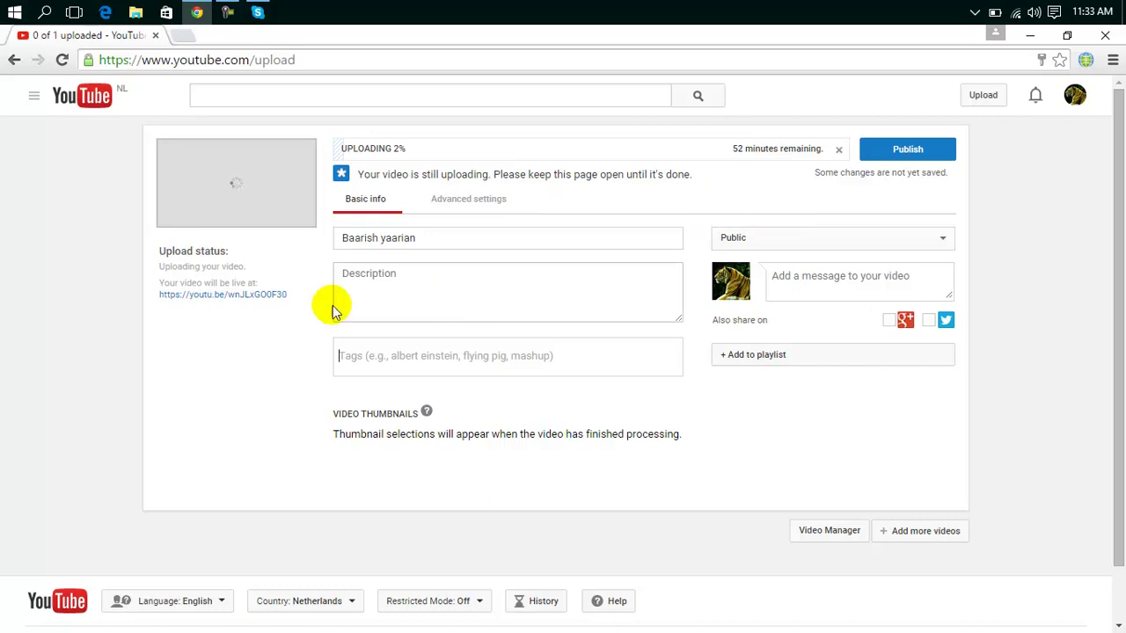
Open the video's youtu.be link in a new tab and view its processing watch page.
{"action": "left_click", "coordinate": [241, 296]}
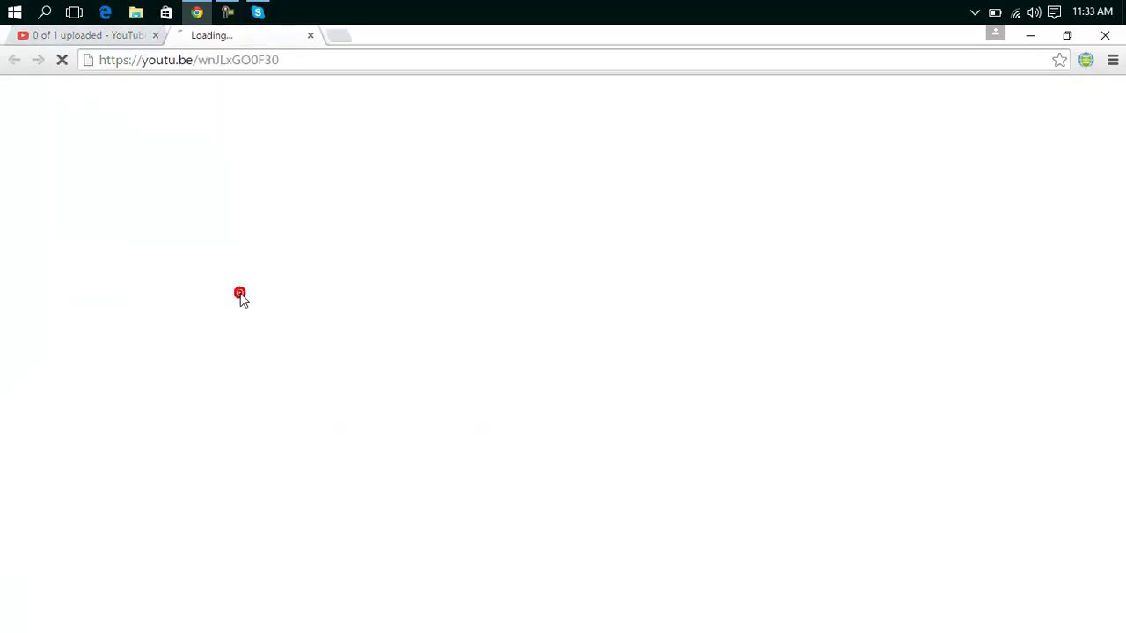
{"action": "left_click", "coordinate": [132, 43]}
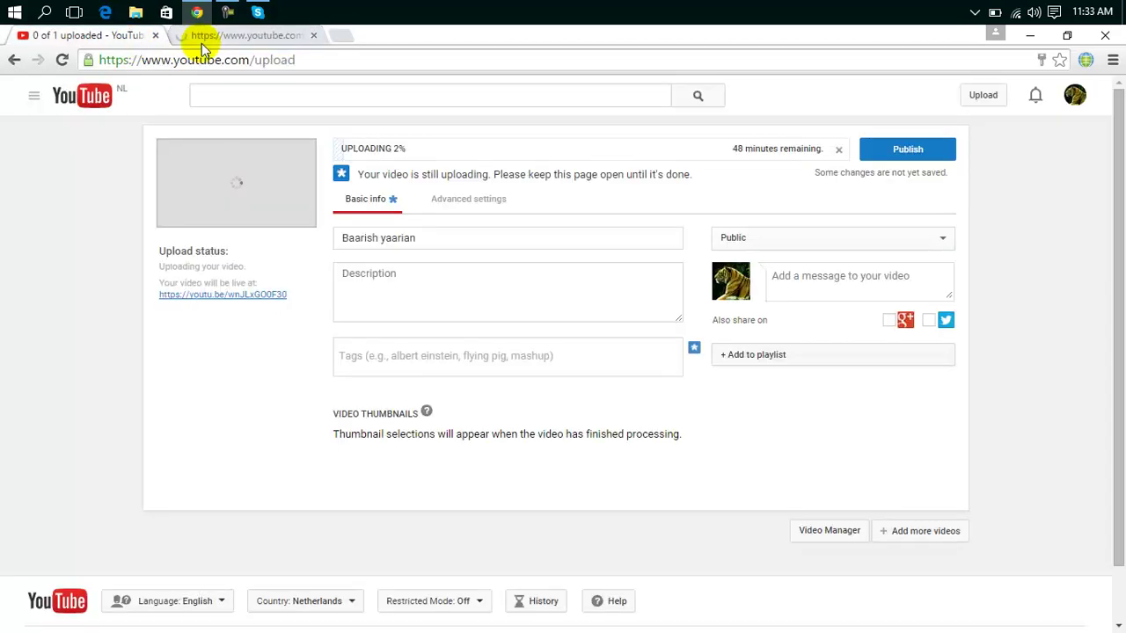
{"action": "left_click", "coordinate": [211, 35]}
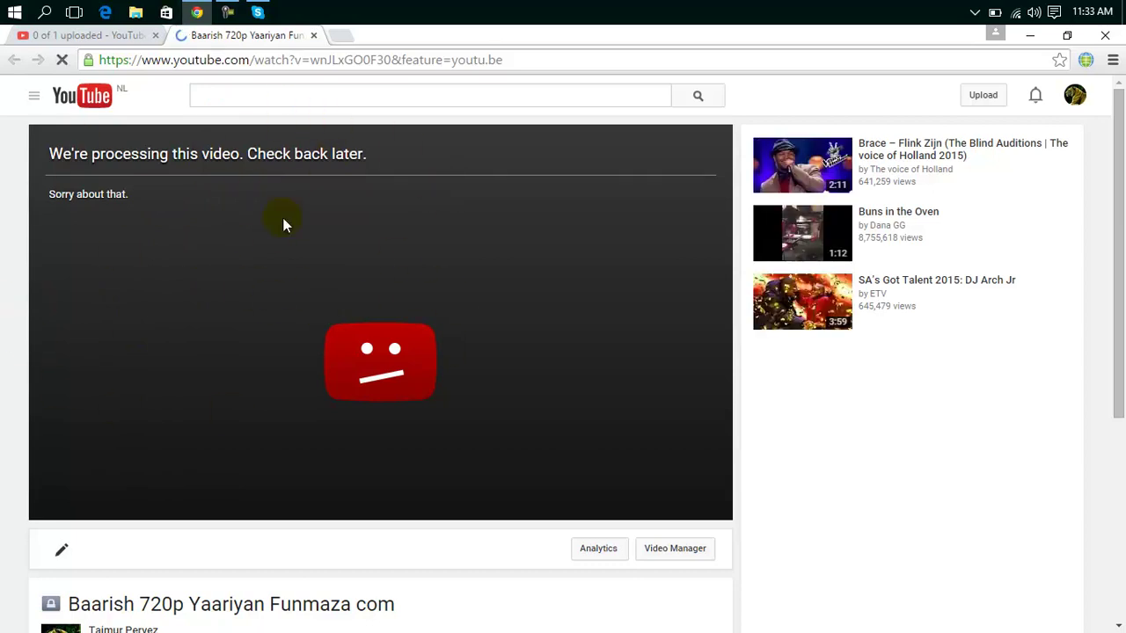
{"action": "left_click_drag", "start_coordinate": [1118, 181], "coordinate": [1123, 336]}
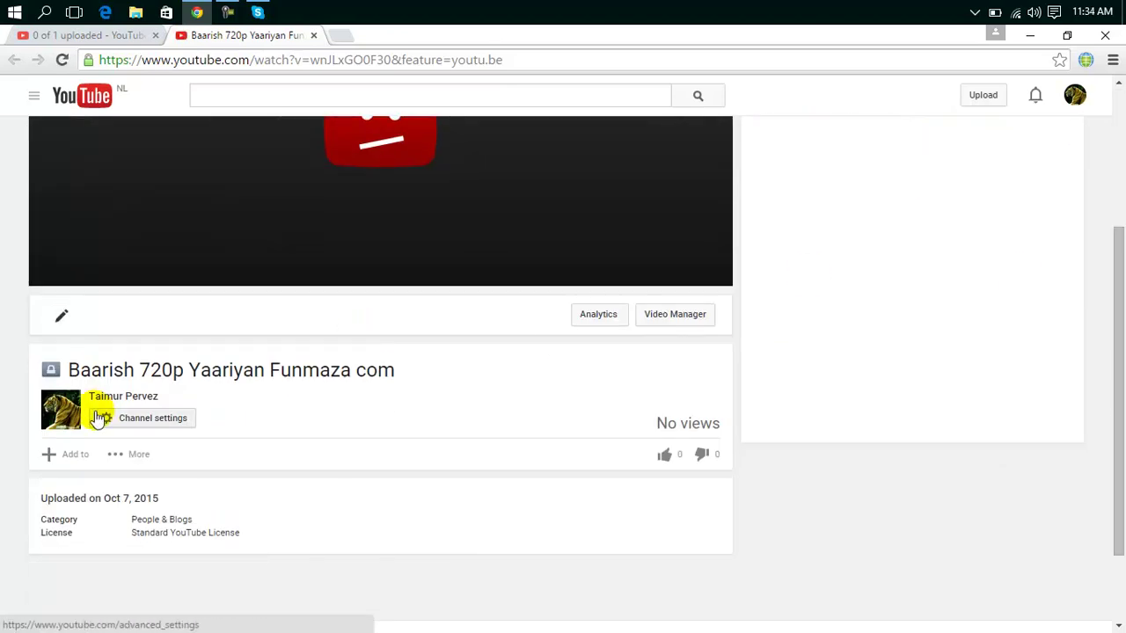
Go to the uploader's channel page and open the Add channel art dialog.
{"action": "left_click", "coordinate": [129, 403]}
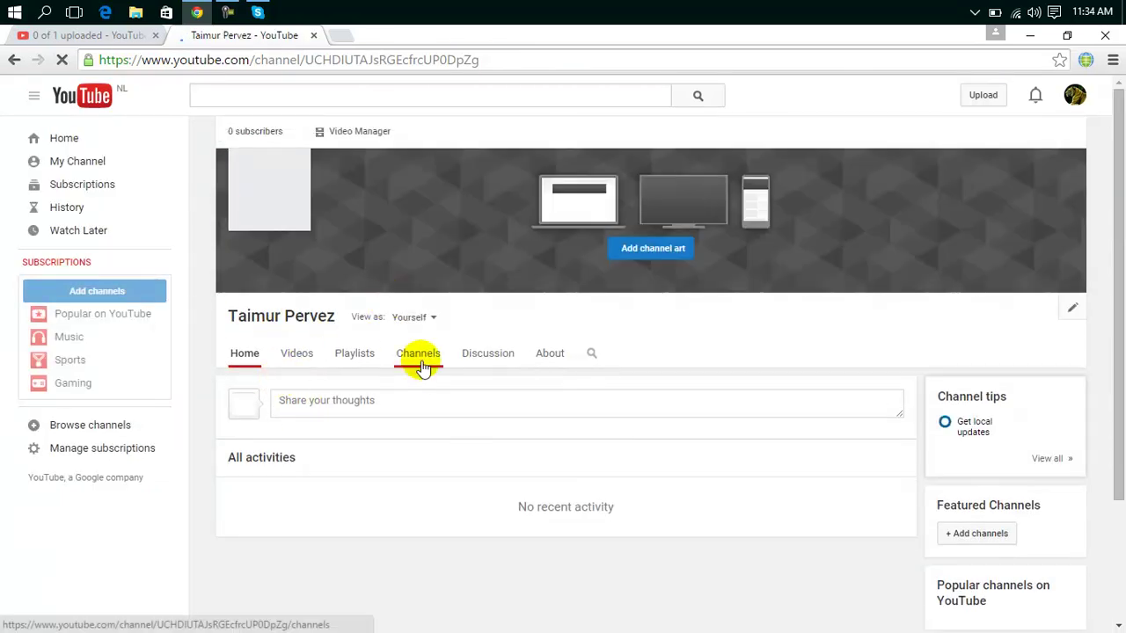
{"action": "left_click", "coordinate": [666, 253]}
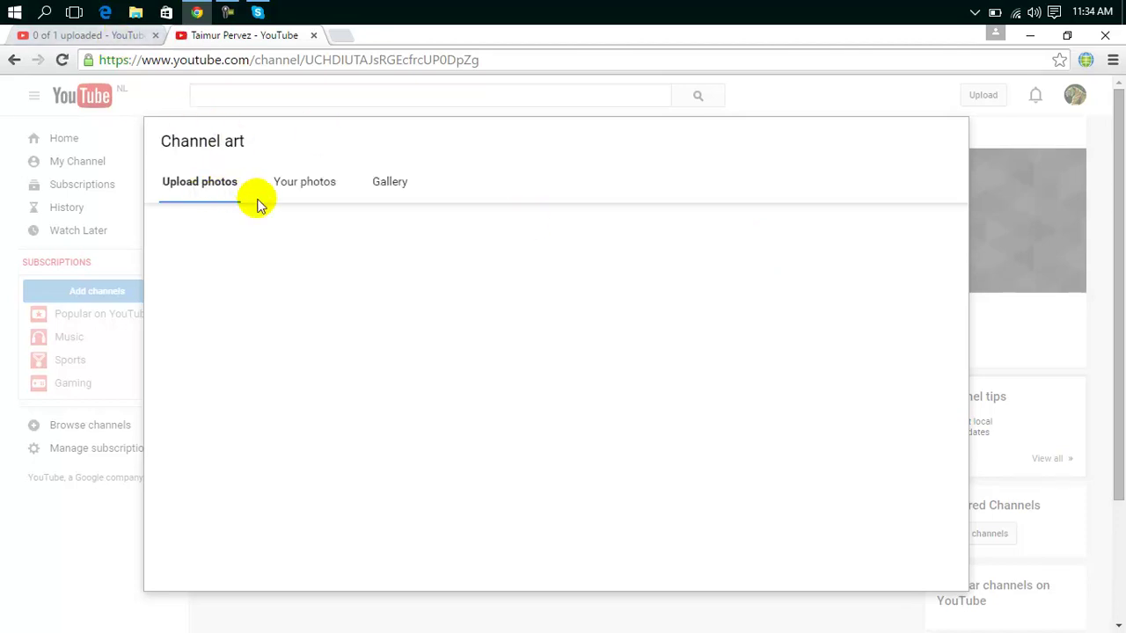
Try the 'images' photo from Downloads as the channel art.
{"action": "left_click", "coordinate": [533, 404]}
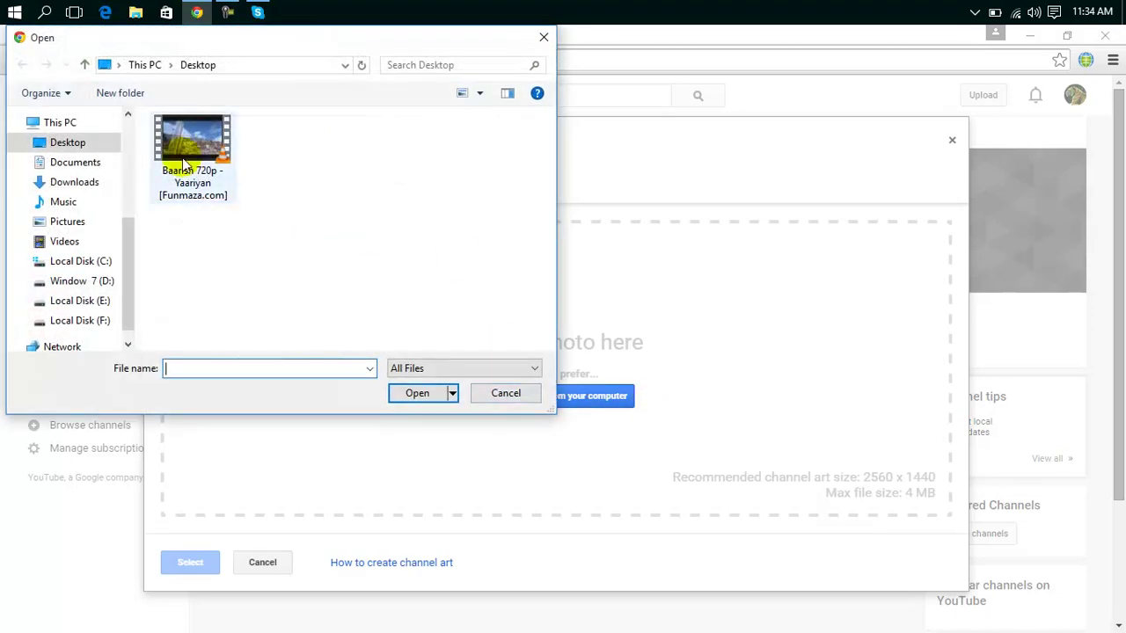
{"action": "left_click", "coordinate": [95, 164]}
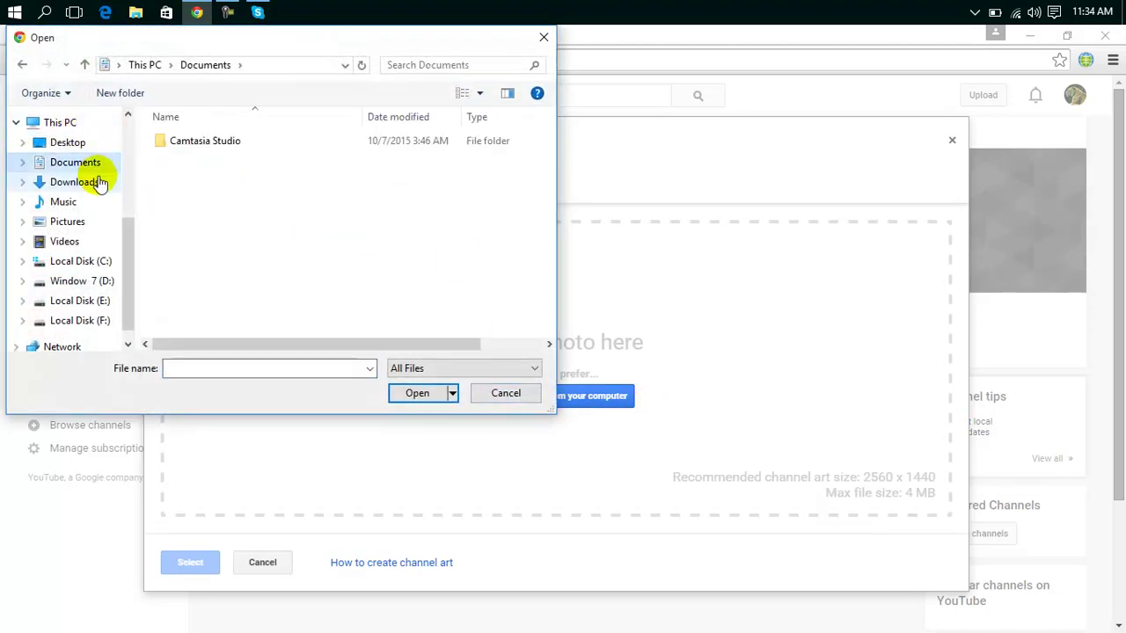
{"action": "left_click", "coordinate": [95, 182]}
{"action": "double_click", "coordinate": [491, 180]}
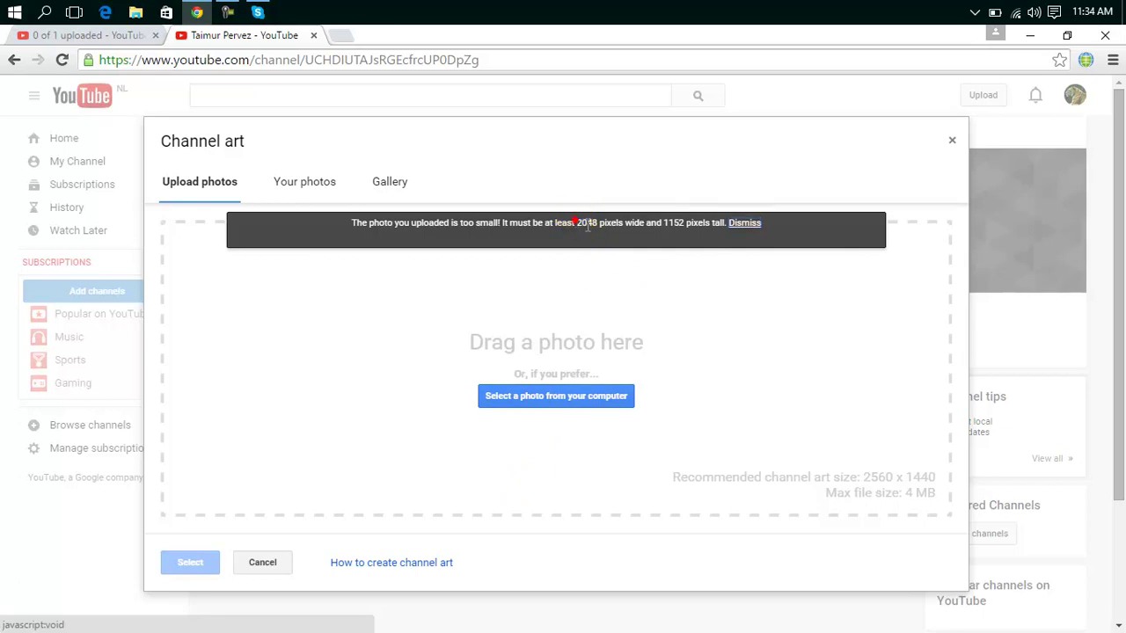
Try 'images (1)' as channel art, then cancel after the too-small (2048 × 1152) error.
{"action": "left_click", "coordinate": [554, 393]}
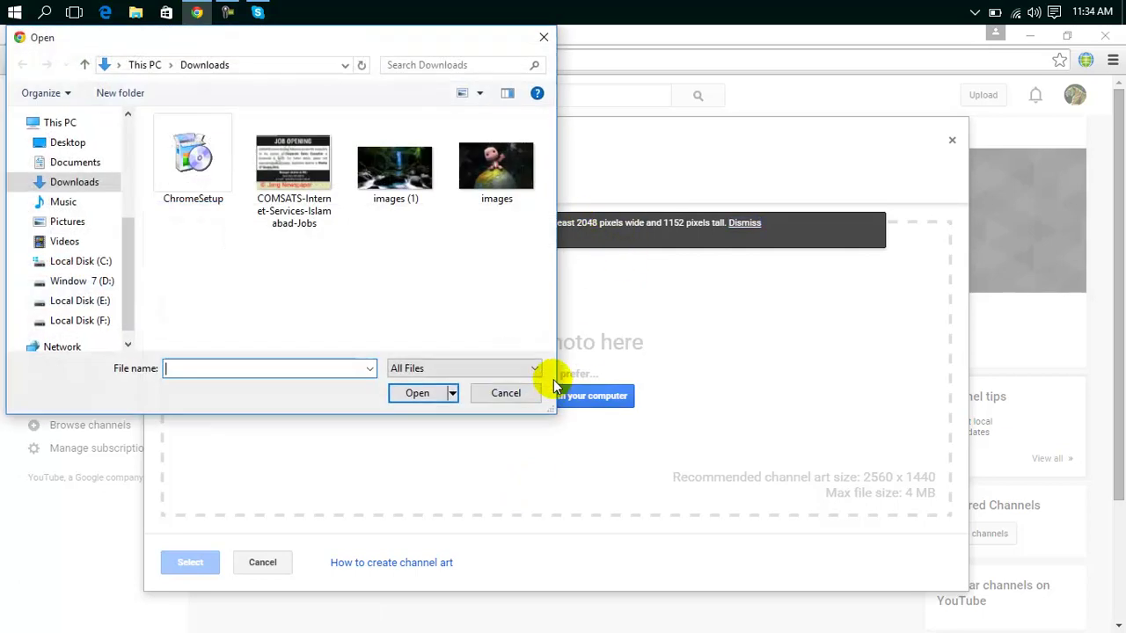
{"action": "left_click", "coordinate": [409, 178]}
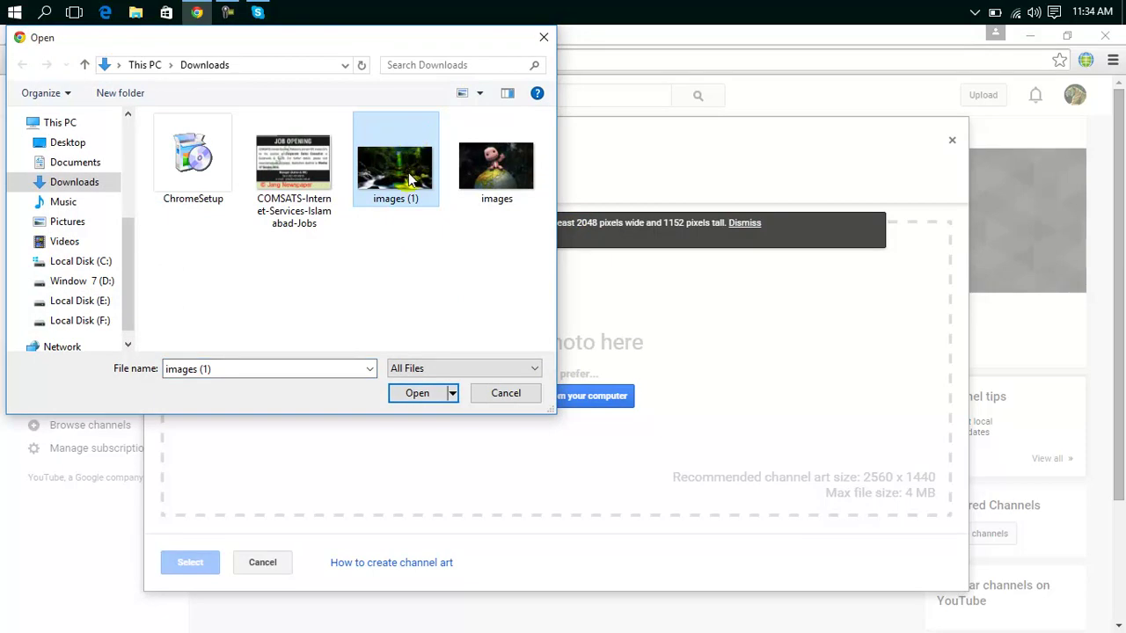
{"action": "double_click", "coordinate": [409, 178]}
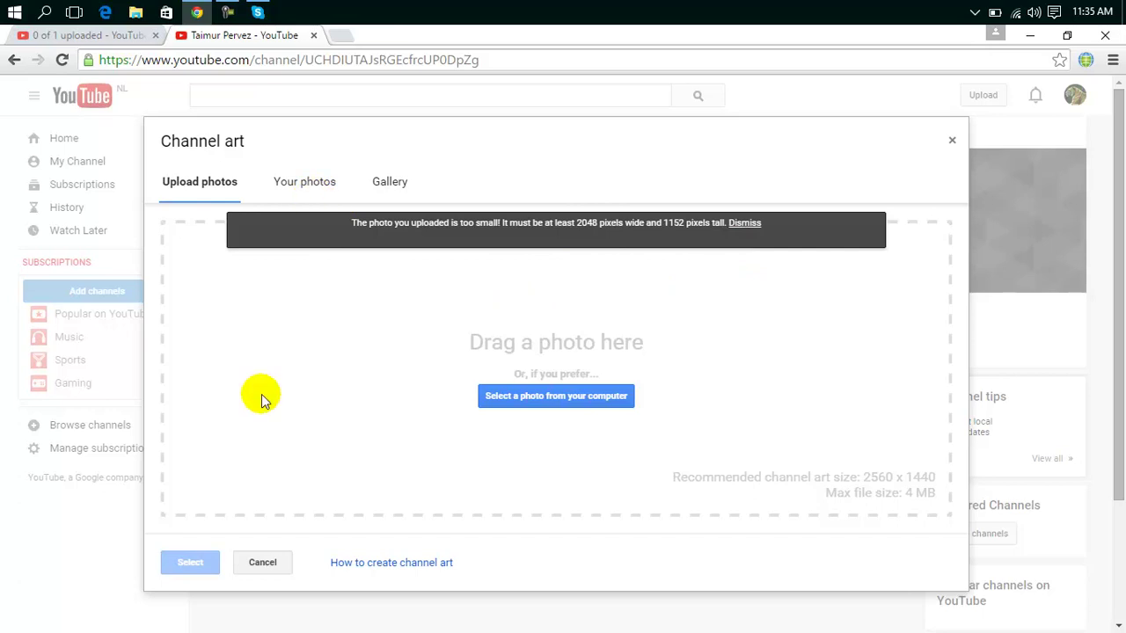
{"action": "left_click", "coordinate": [264, 563]}
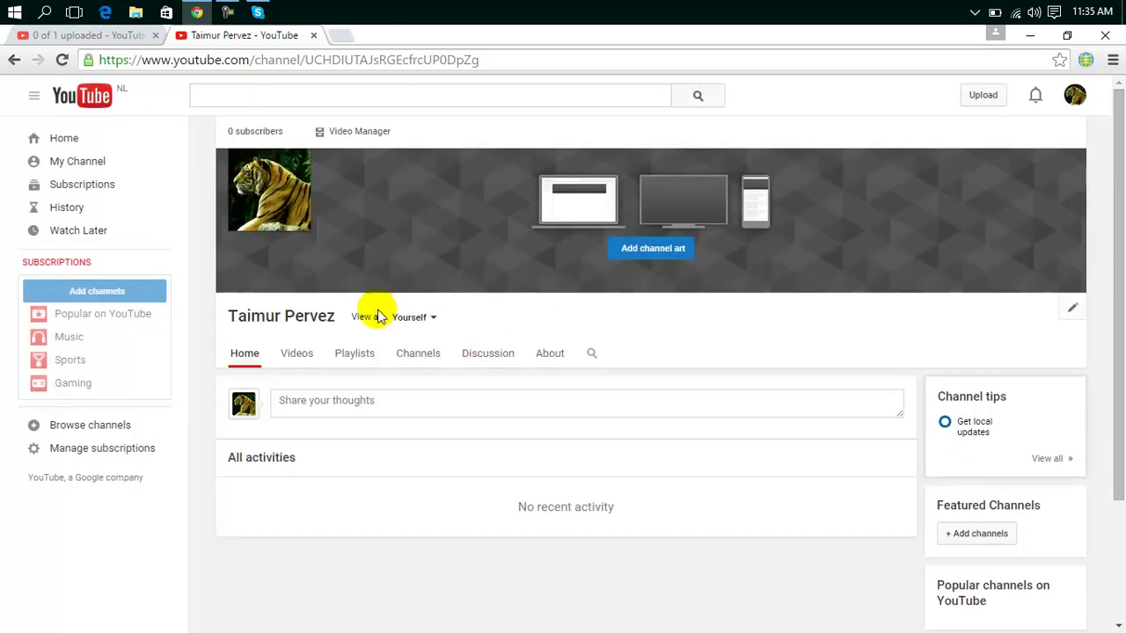
Open the channel icon's Edit on Google+ tab, close it, and go to the channel's Videos page.
{"action": "left_click", "coordinate": [296, 167]}
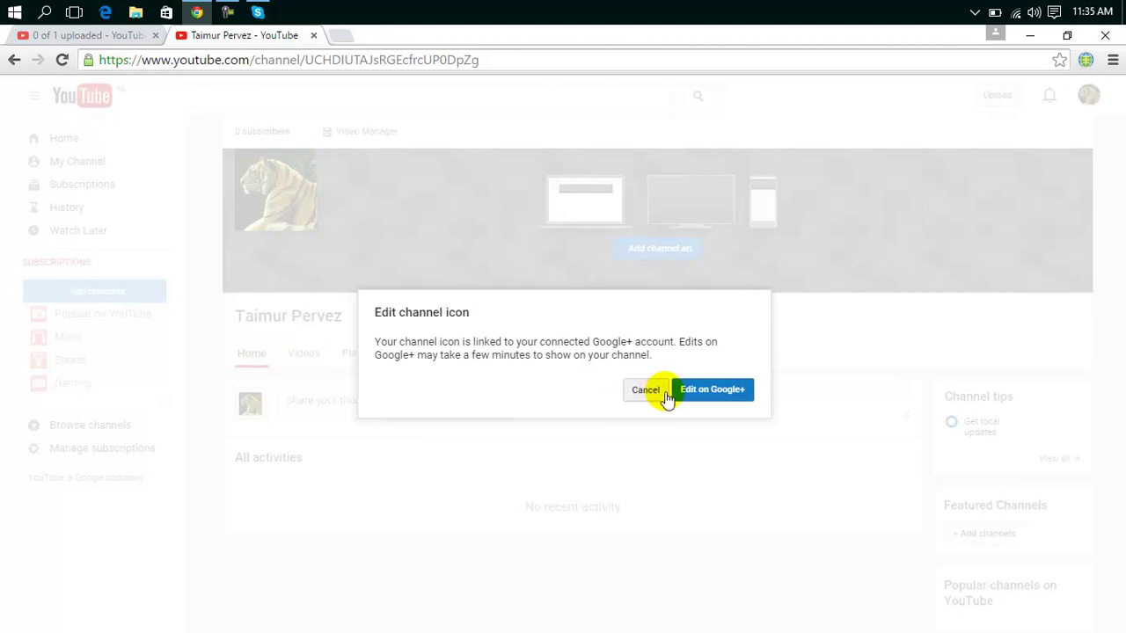
{"action": "left_click", "coordinate": [704, 391]}
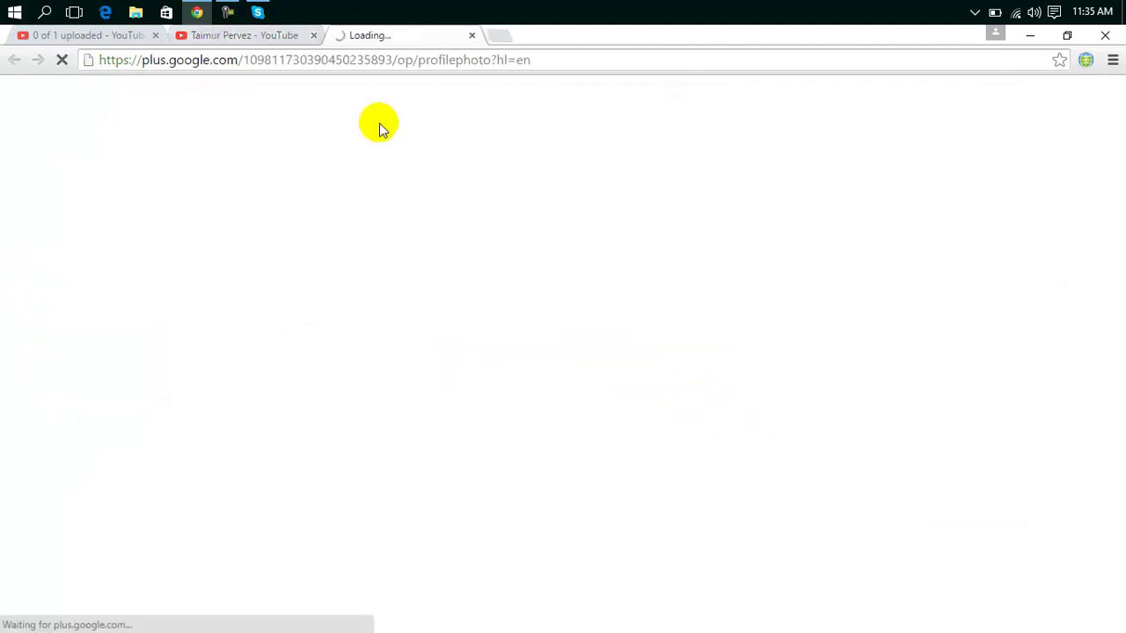
{"action": "left_click", "coordinate": [285, 37]}
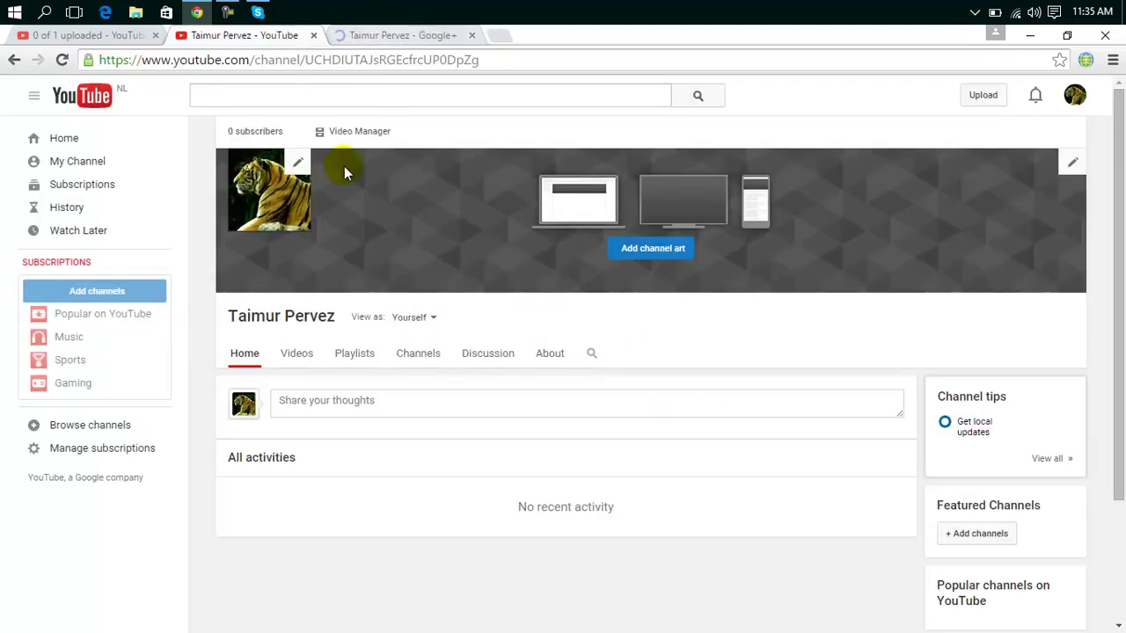
{"action": "left_click", "coordinate": [409, 37]}
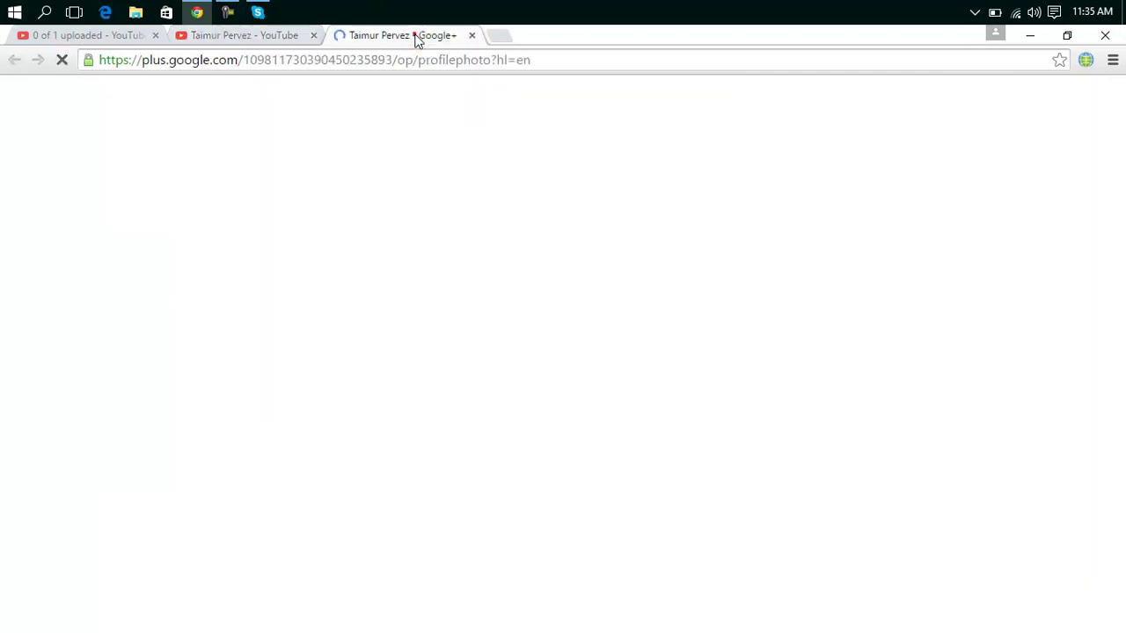
{"action": "left_click", "coordinate": [471, 36]}
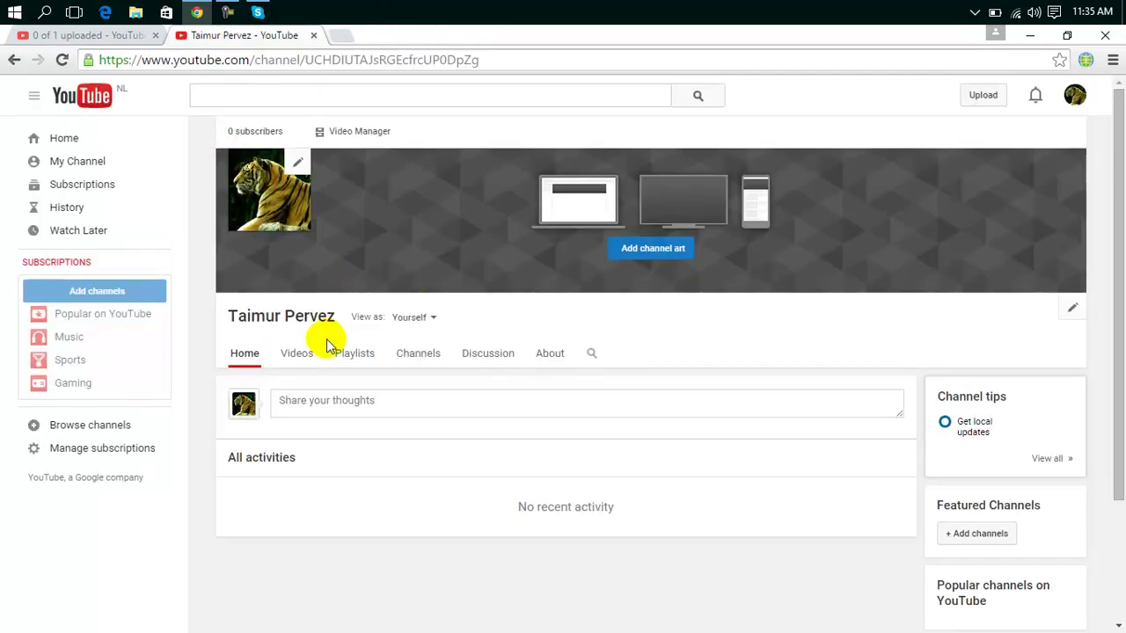
{"action": "left_click", "coordinate": [296, 360]}
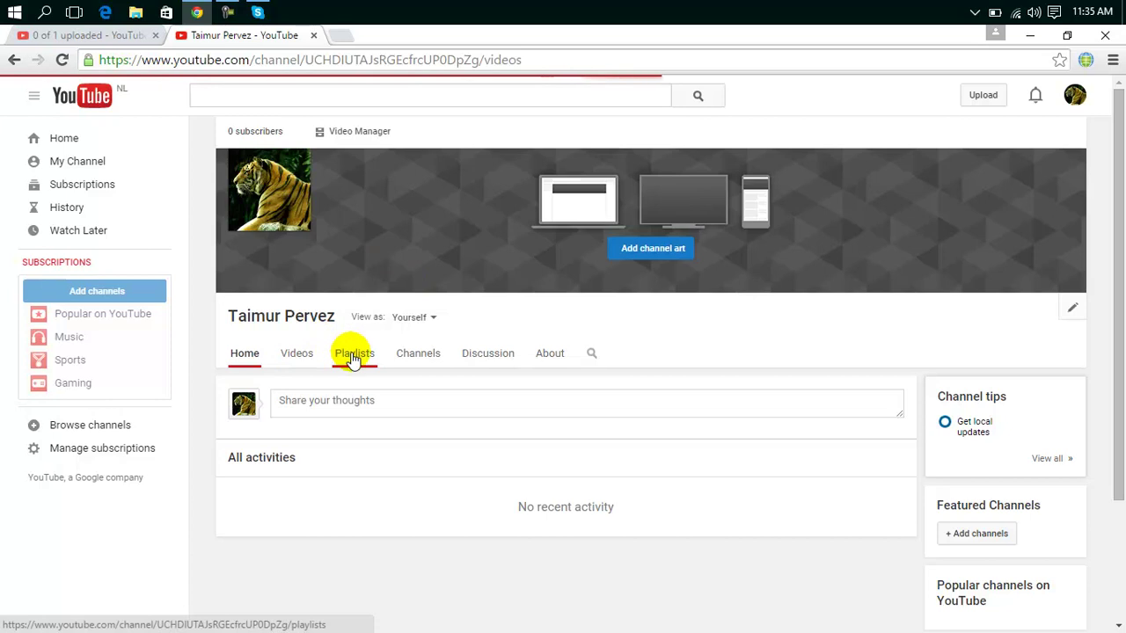
View the channel's Playlists page and dismiss the New playlist popup without creating one.
{"action": "left_click", "coordinate": [352, 355]}
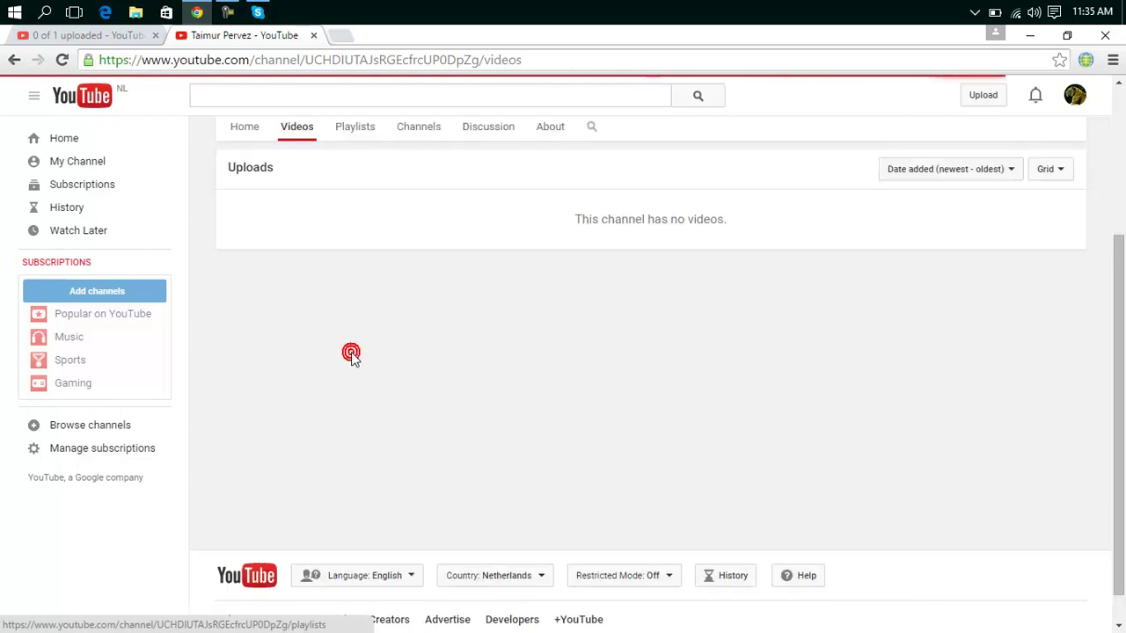
{"action": "left_click", "coordinate": [356, 136]}
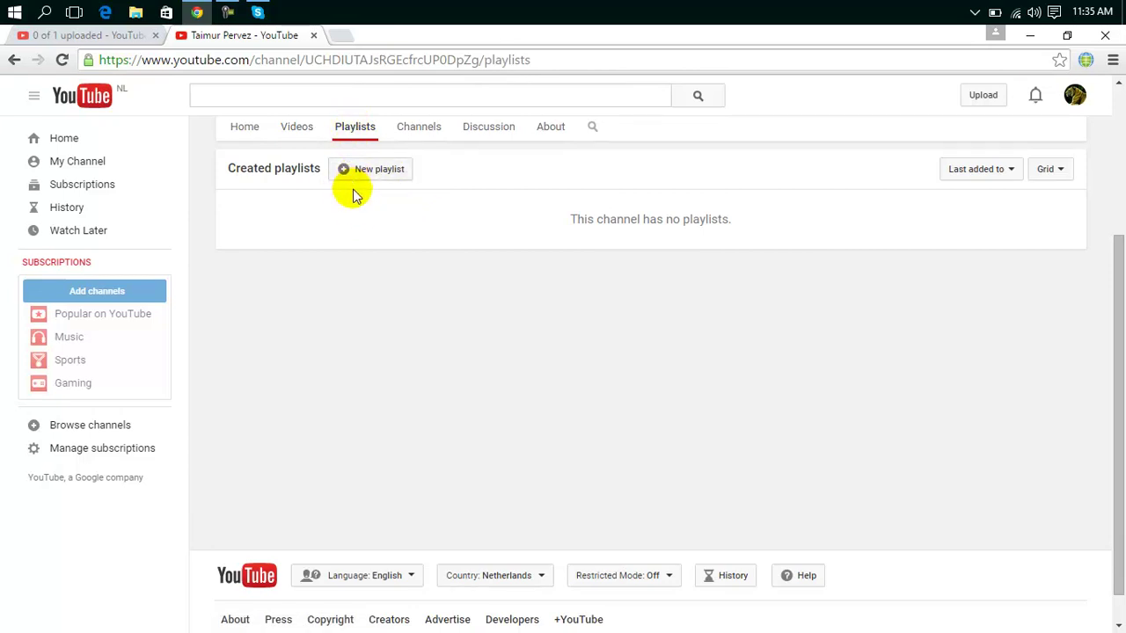
{"action": "left_click", "coordinate": [377, 174]}
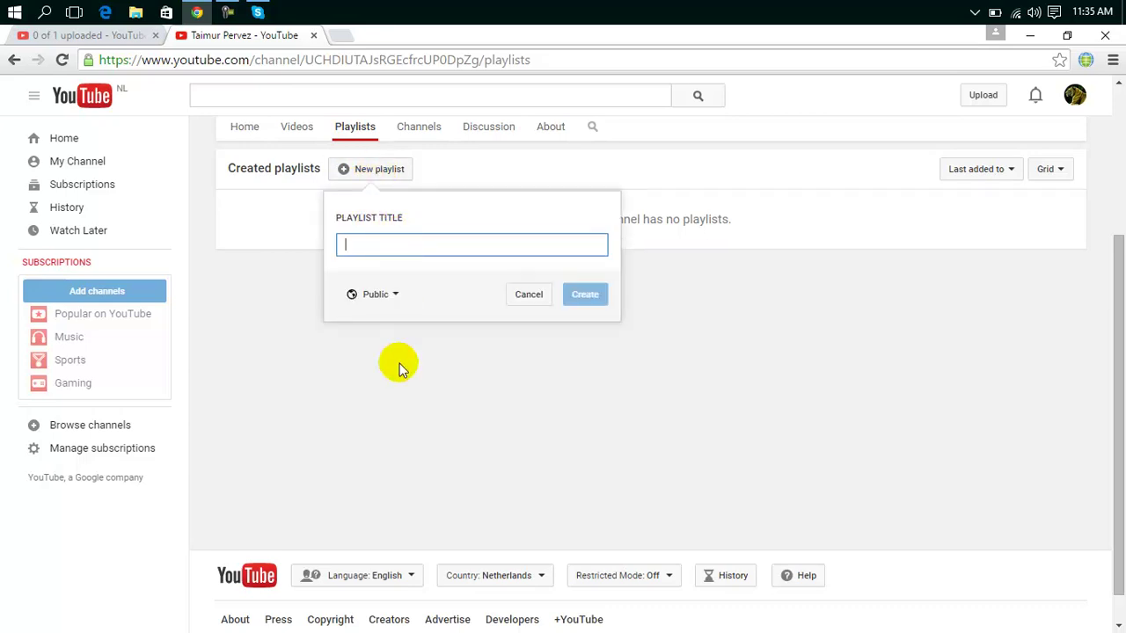
{"action": "left_click_drag", "start_coordinate": [273, 201], "coordinate": [425, 143]}
{"action": "left_click", "coordinate": [425, 143]}
Browse the Channels, Discussion and About pages, then return to the upload progress tab.
{"action": "left_click", "coordinate": [425, 134]}
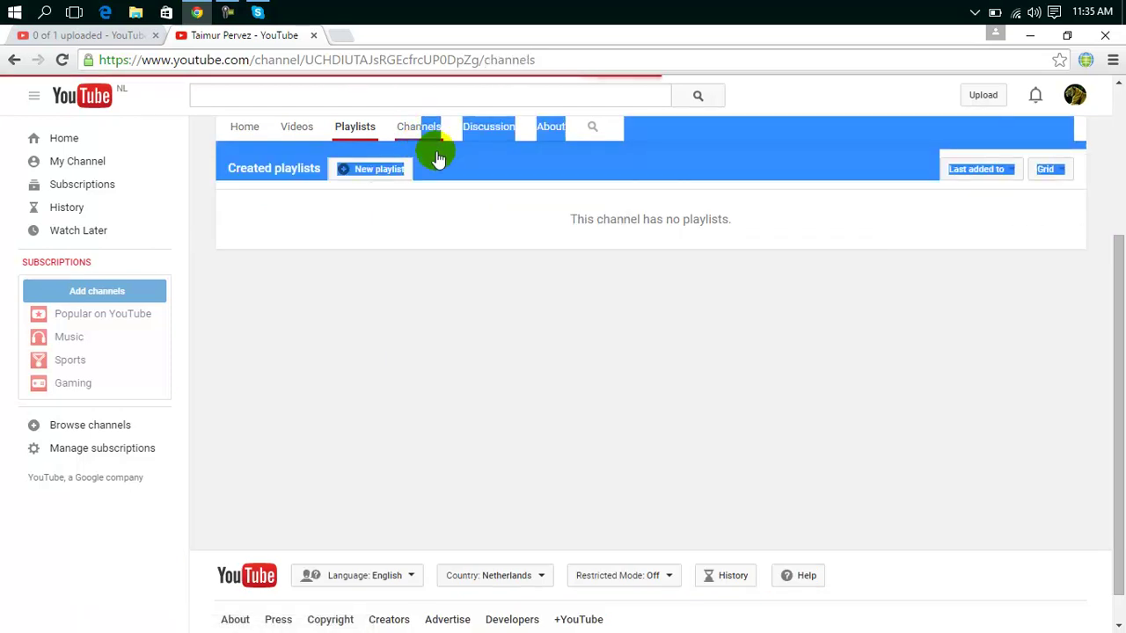
{"action": "left_click", "coordinate": [482, 227]}
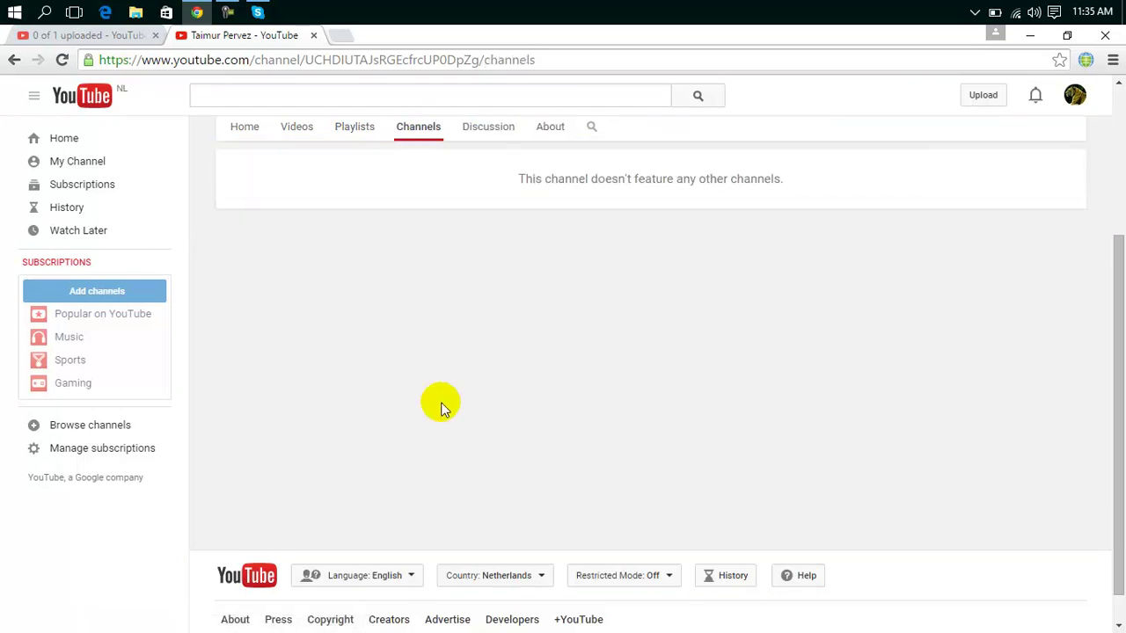
{"action": "left_click", "coordinate": [490, 126]}
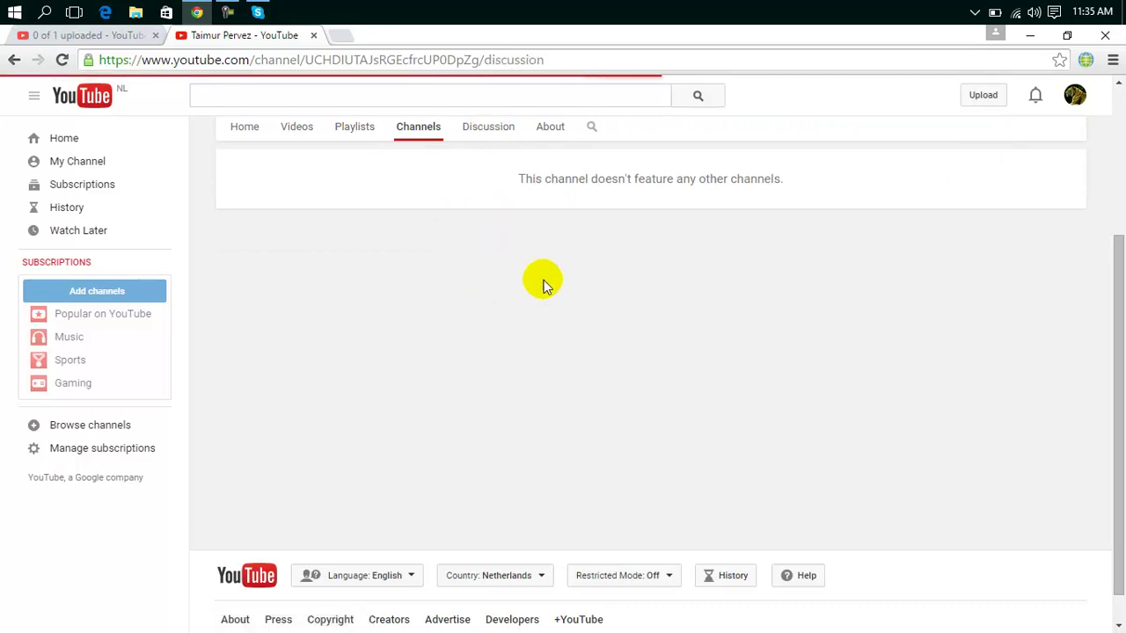
{"action": "left_click", "coordinate": [550, 141]}
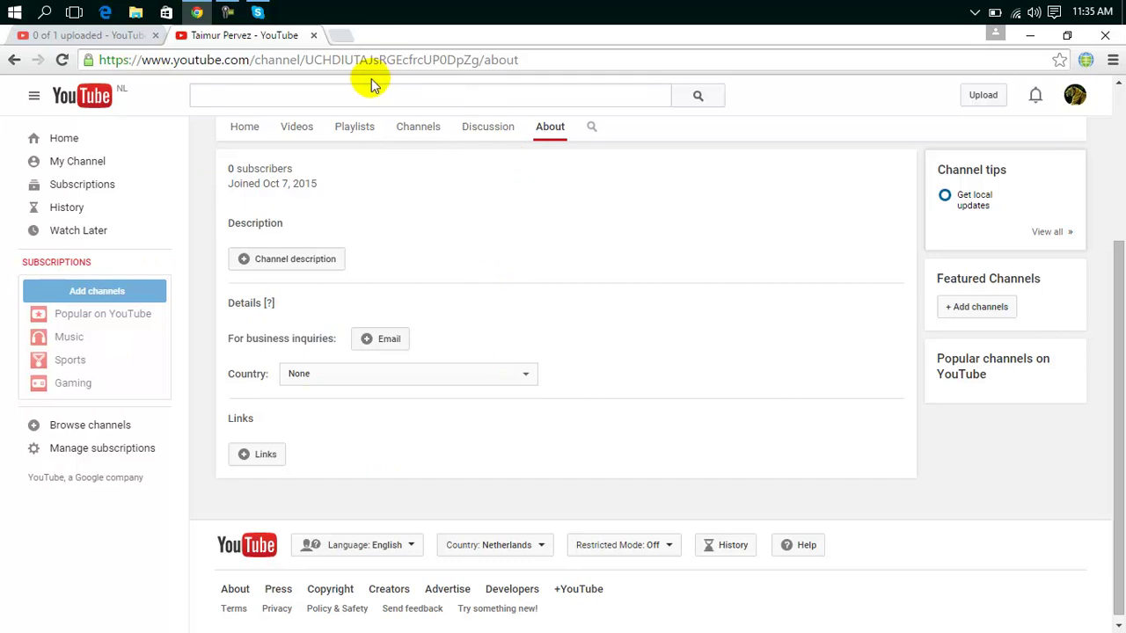
{"action": "left_click", "coordinate": [132, 35]}
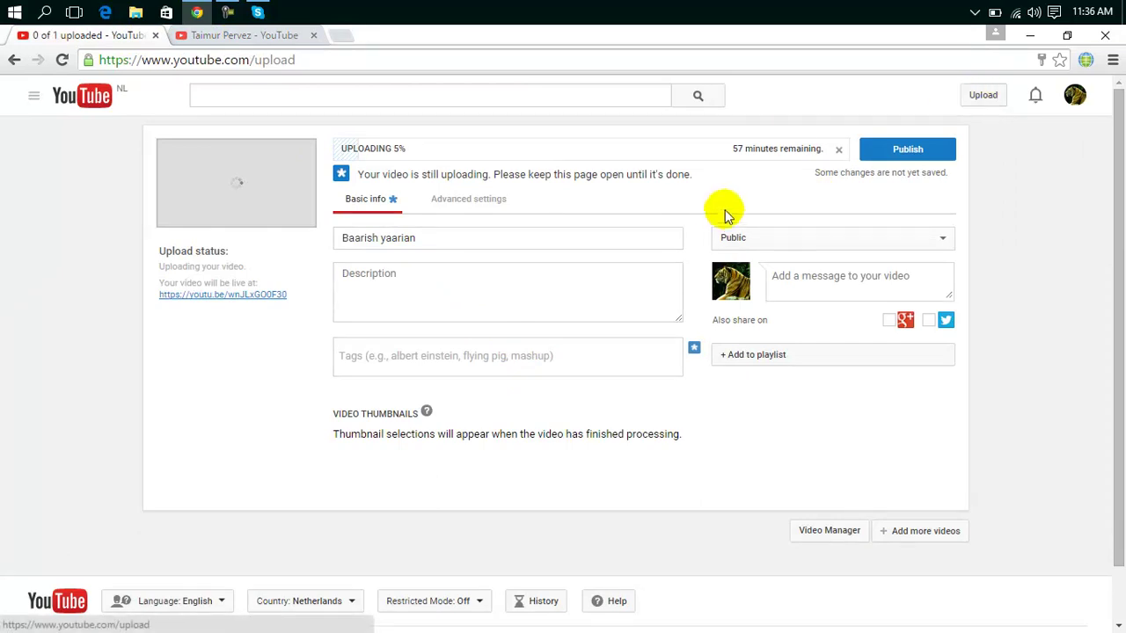
Open google.com in a new browser tab.
{"action": "left_click", "coordinate": [343, 36]}
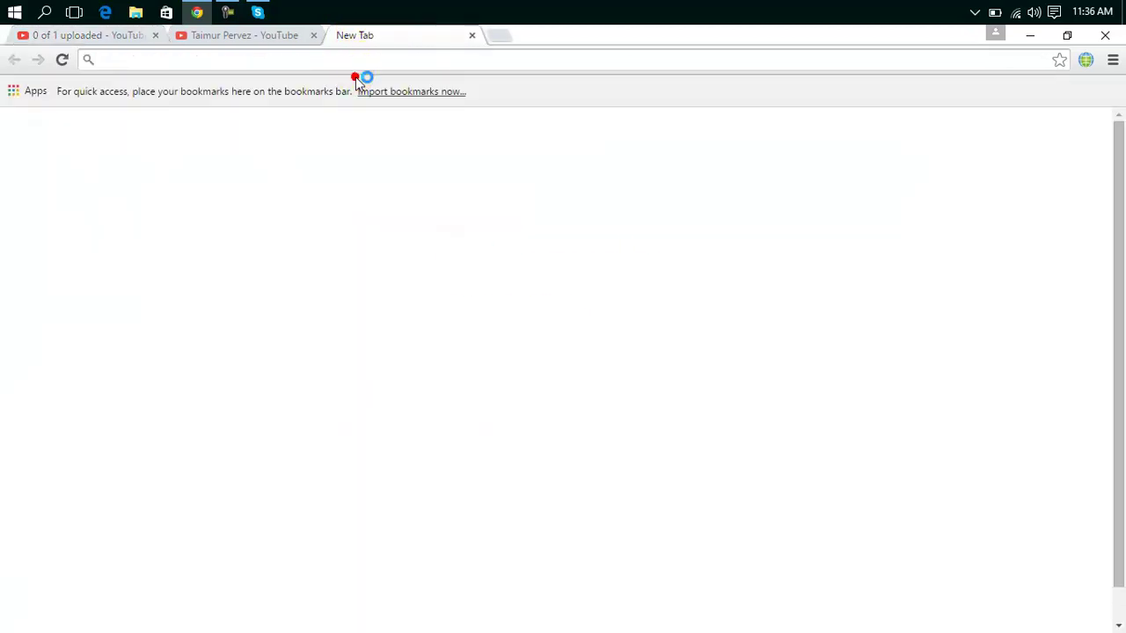
{"action": "type", "text": "google.com"}
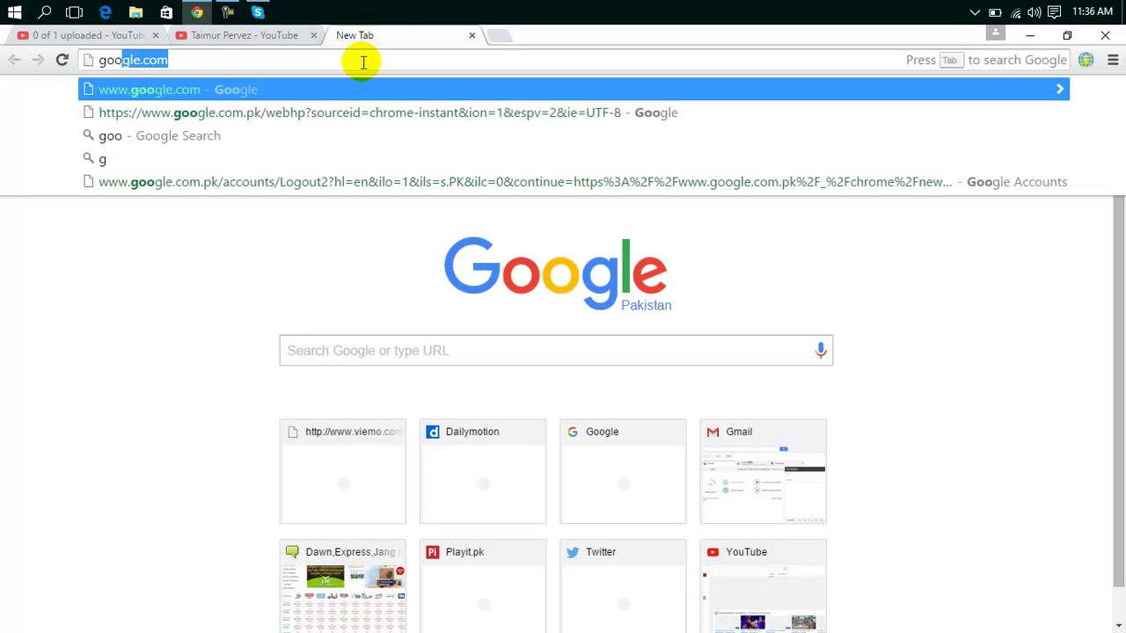
{"action": "key", "text": "Return"}
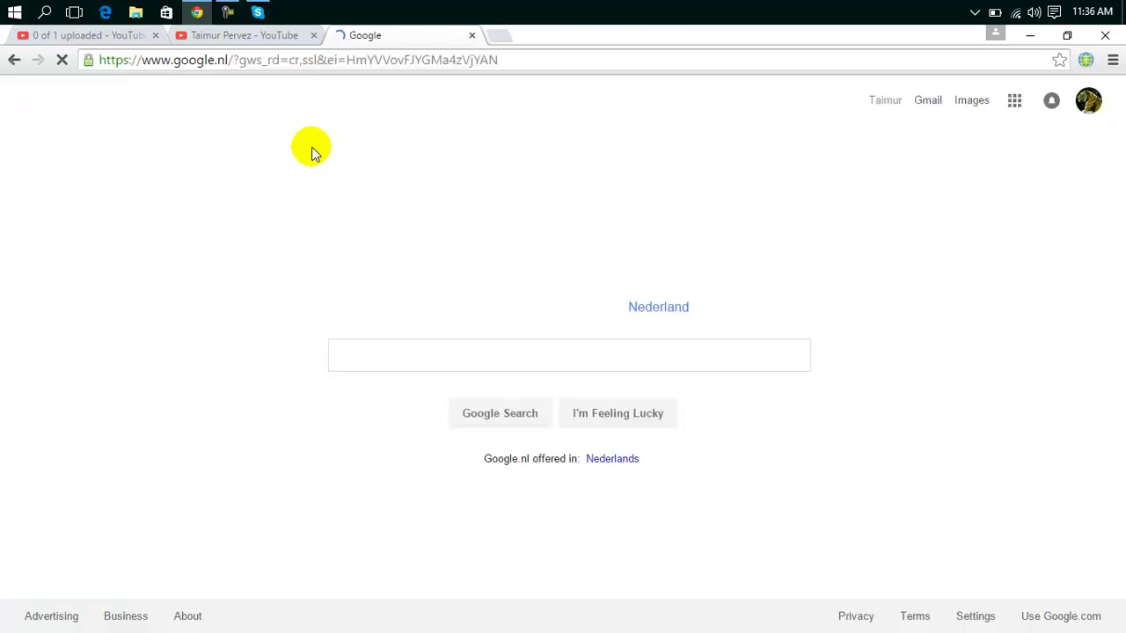
Search Google for 'youtube uploader software' using the suggestion after typing 'youtube uploader'.
{"action": "left_click", "coordinate": [428, 349]}
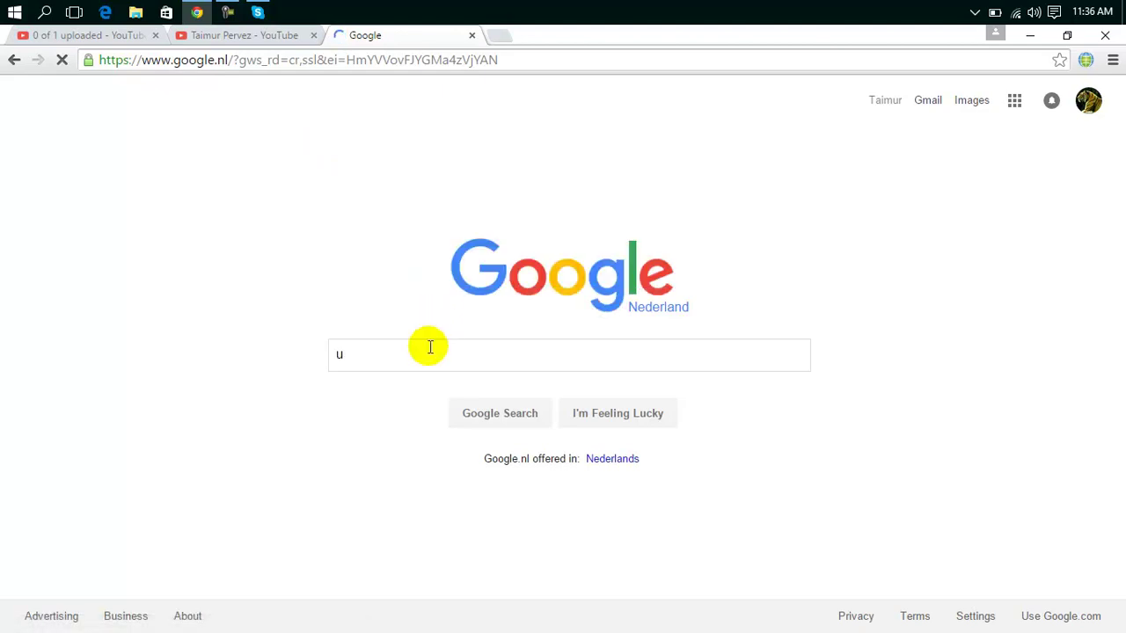
{"action": "type", "text": "youtube"}
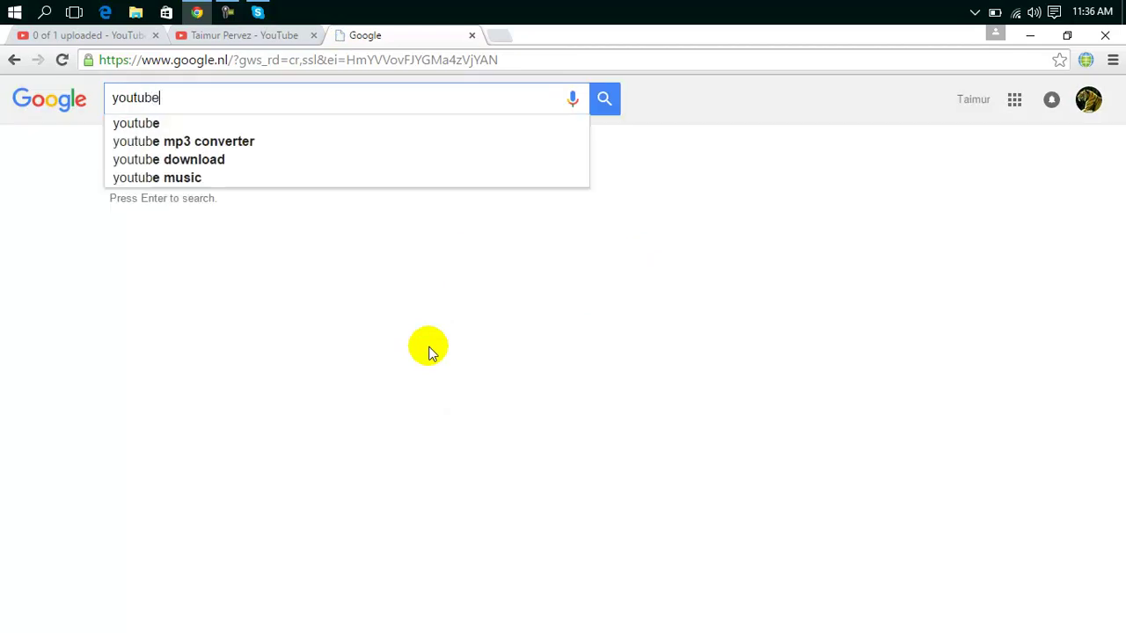
{"action": "type", "text": " uploader"}
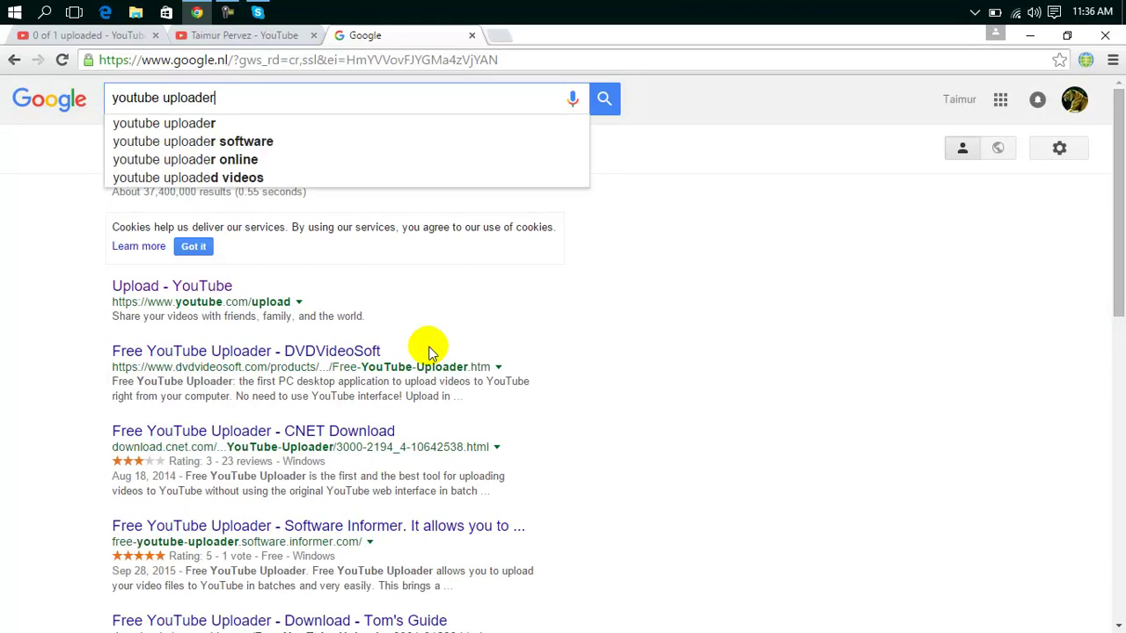
{"action": "key", "text": "Down"}
{"action": "key", "text": "Down"}
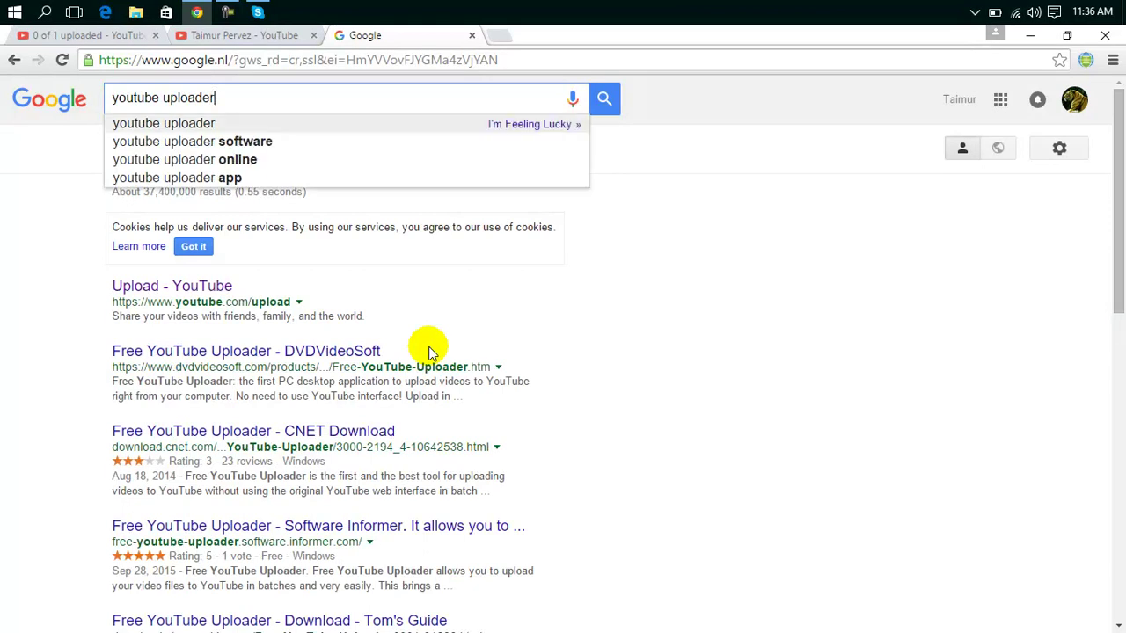
{"action": "key", "text": "Return"}
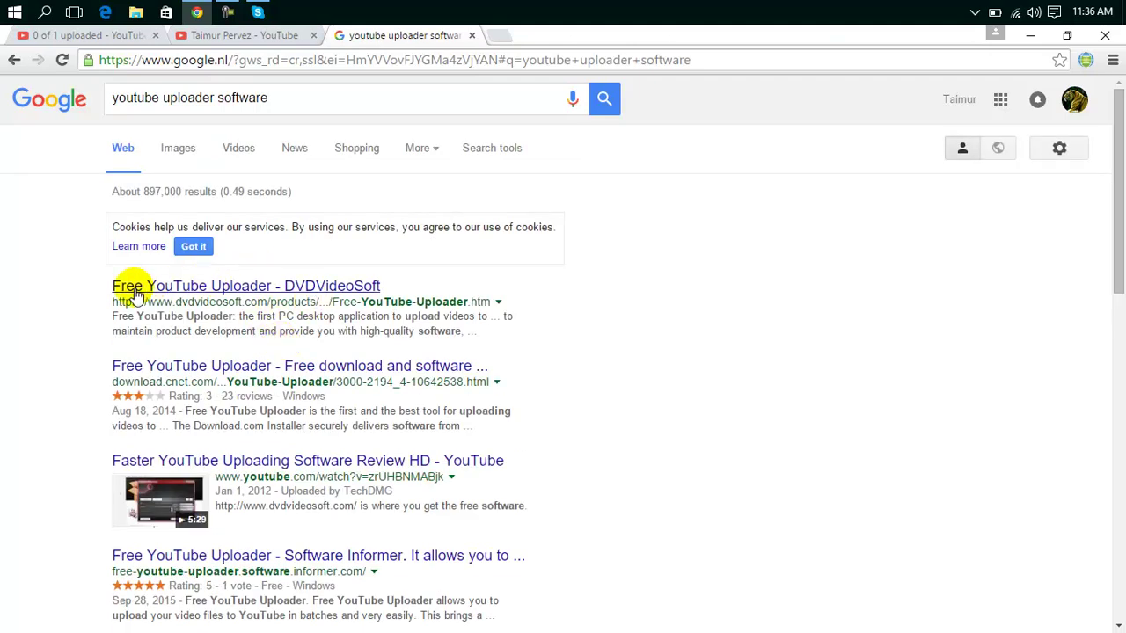
Start downloading Free YouTube Uploader from the DVDVideoSoft result page.
{"action": "left_click", "coordinate": [327, 285]}
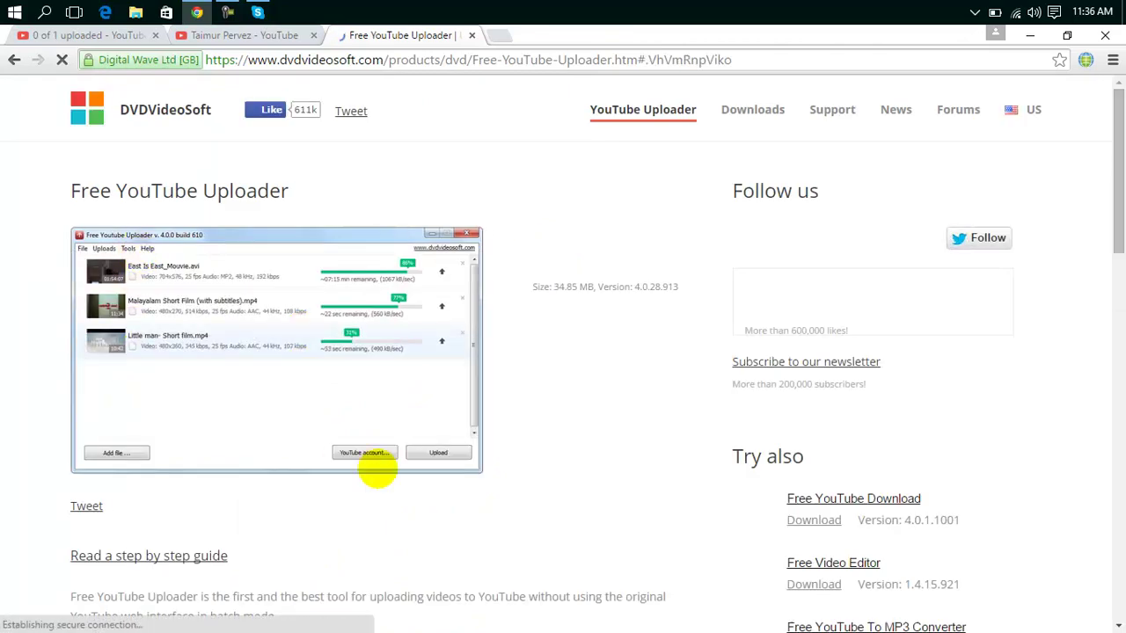
{"action": "left_click_drag", "start_coordinate": [1118, 172], "coordinate": [1117, 340]}
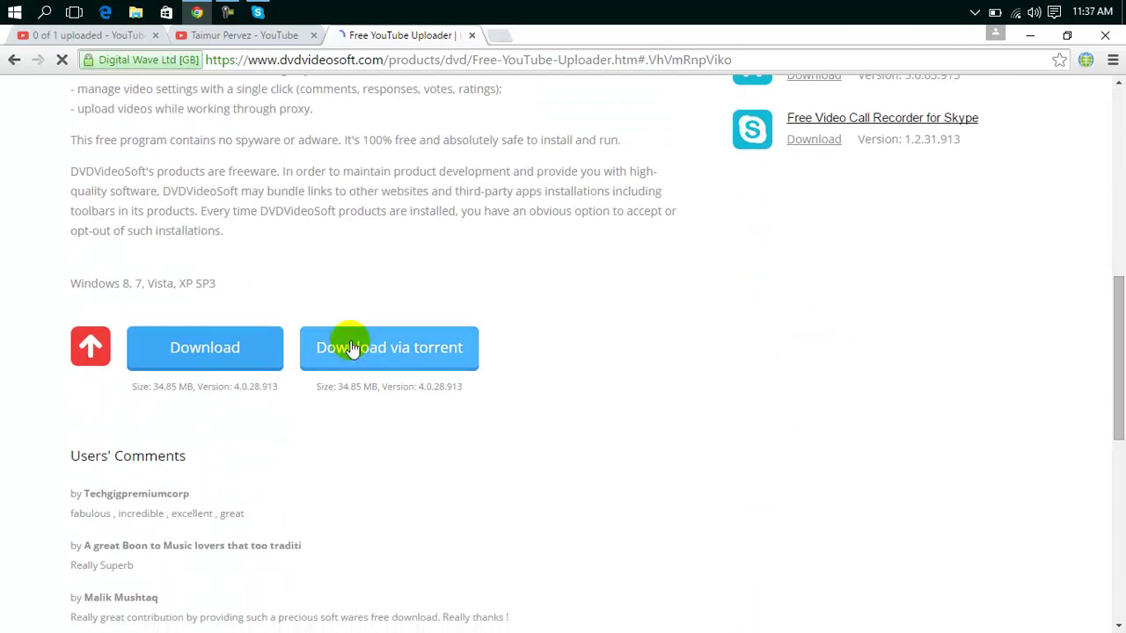
{"action": "left_click", "coordinate": [245, 366]}
{"action": "left_click", "coordinate": [244, 367]}
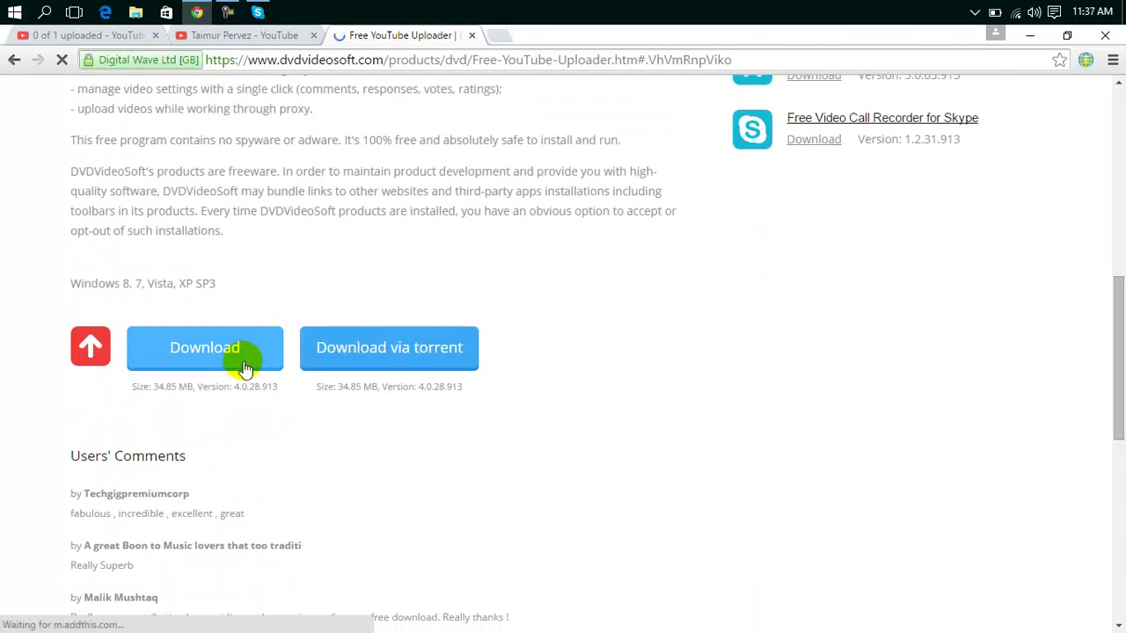
{"action": "left_click", "coordinate": [226, 369]}
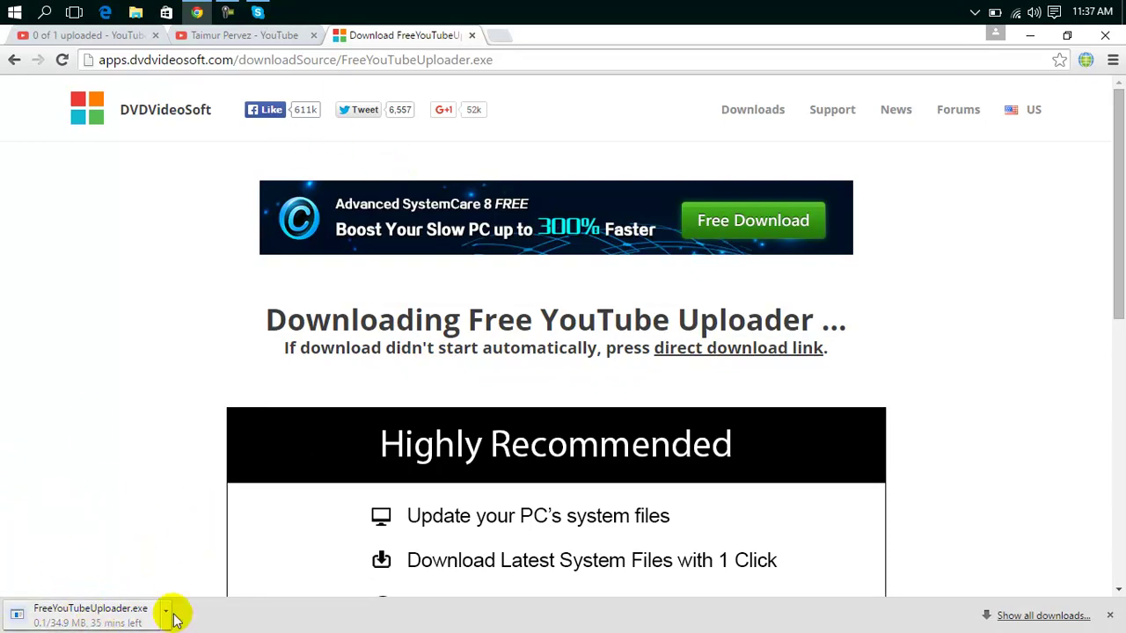
Close the YouTube channel tab, check the upload tab, and open a blank tab.
{"action": "left_click", "coordinate": [230, 35]}
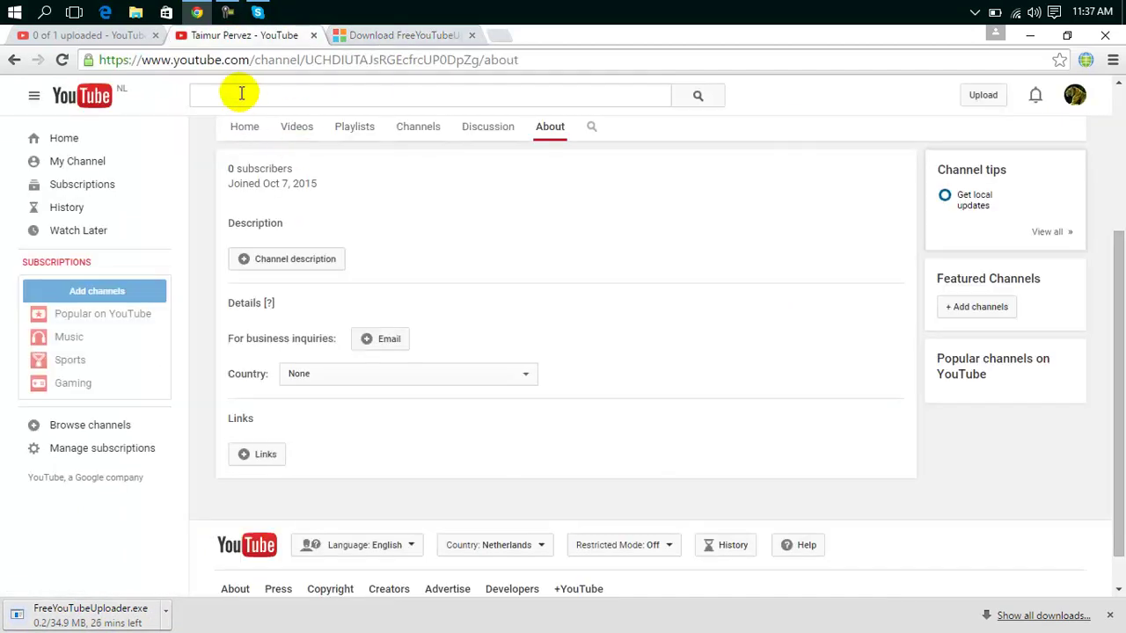
{"action": "left_click", "coordinate": [313, 36]}
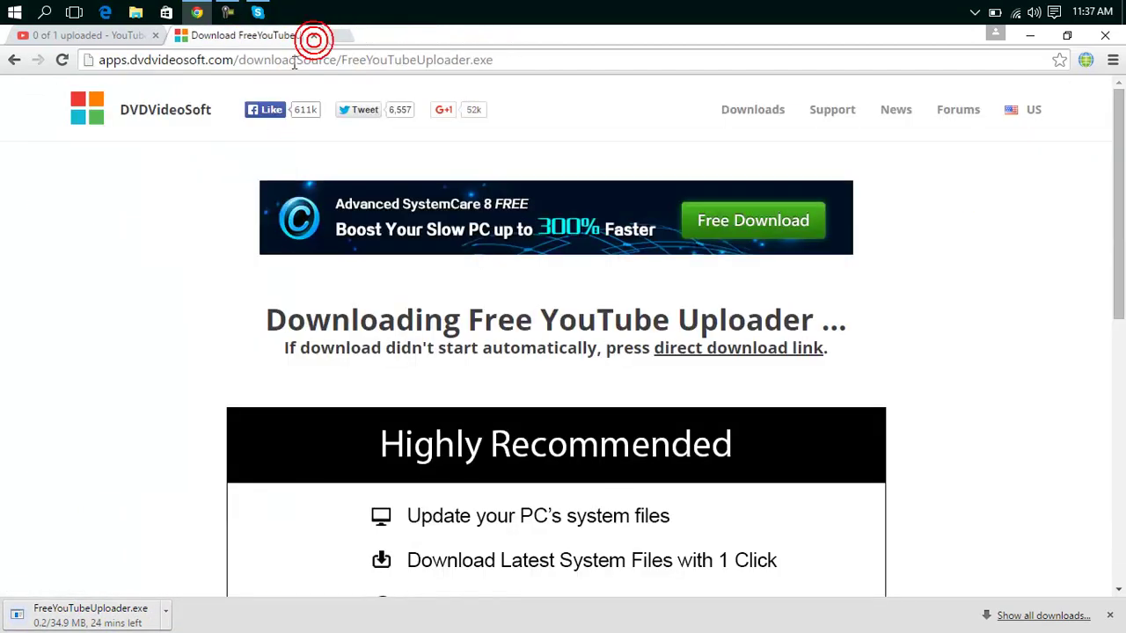
{"action": "left_click", "coordinate": [107, 36]}
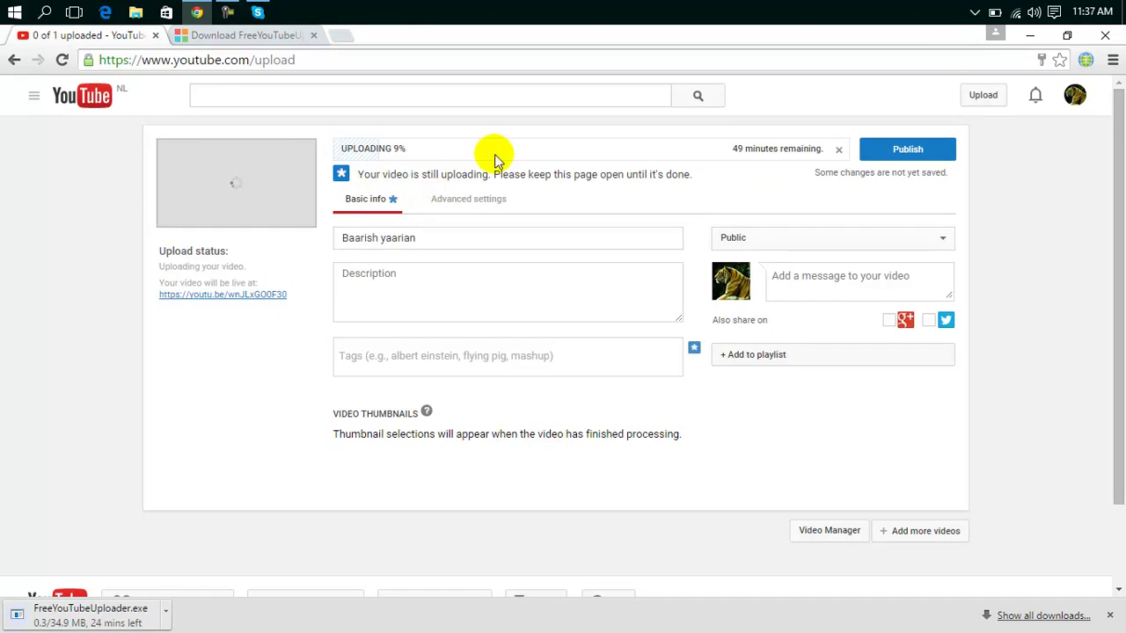
{"action": "left_click", "coordinate": [343, 35]}
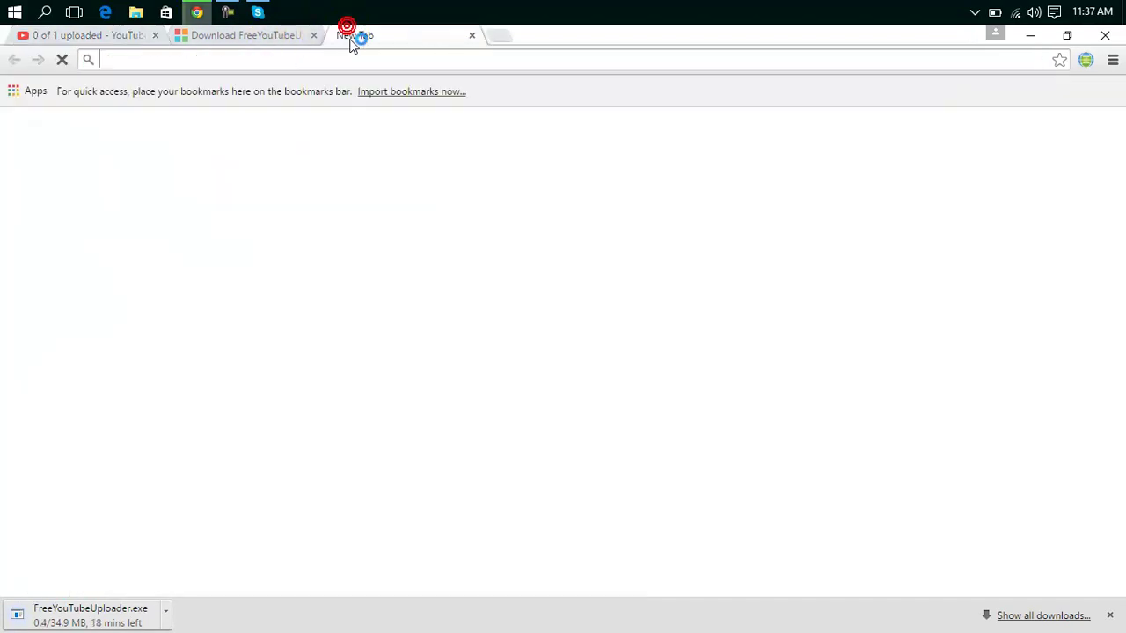
Go to dailymotion.com through the address-bar suggestion and choose Uploaden to reach the sign-in page.
{"action": "left_click", "coordinate": [364, 63]}
{"action": "type", "text": "dsai"}
{"action": "key", "text": "BackSpace"}
{"action": "key", "text": "BackSpace"}
{"action": "key", "text": "BackSpace"}
{"action": "type", "text": "ailu"}
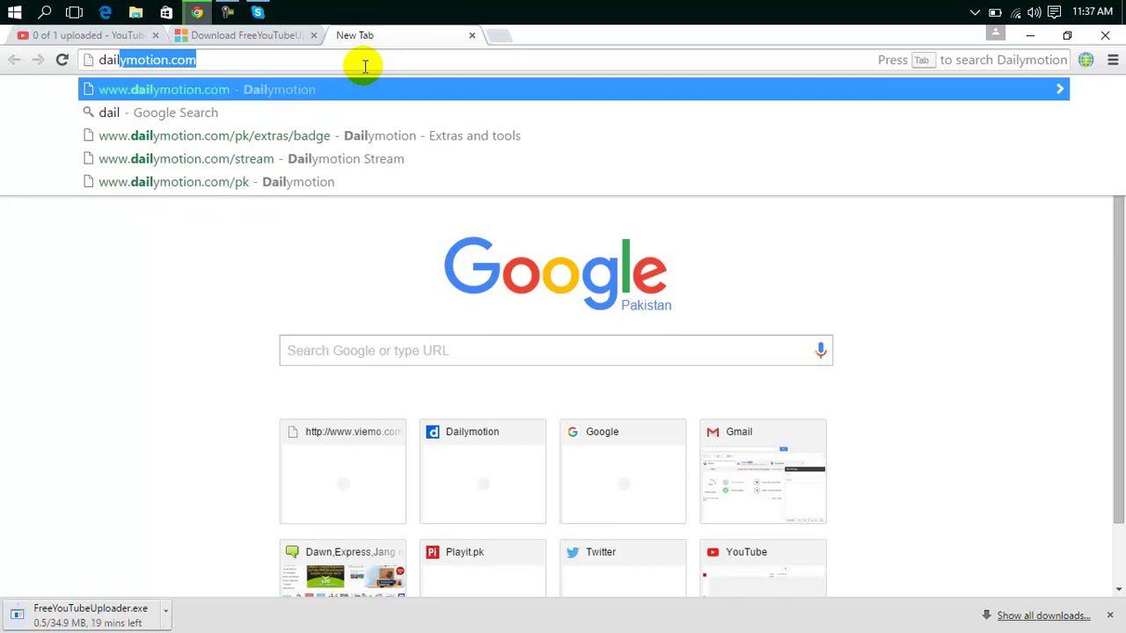
{"action": "key", "text": "BackSpace"}
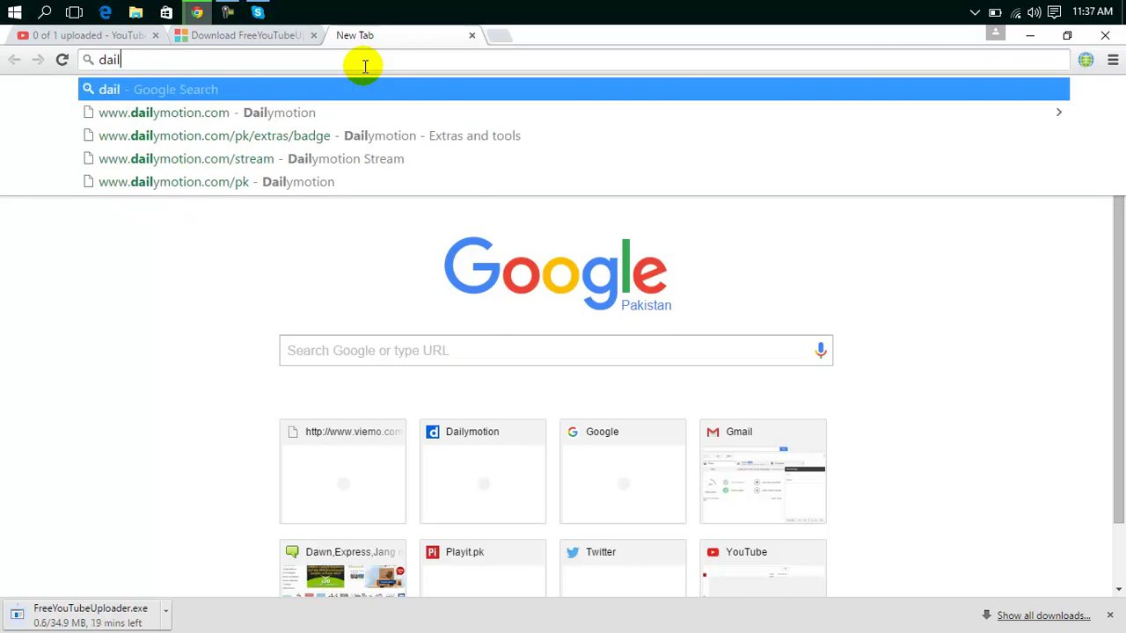
{"action": "key", "text": "Down"}
{"action": "key", "text": "Return"}
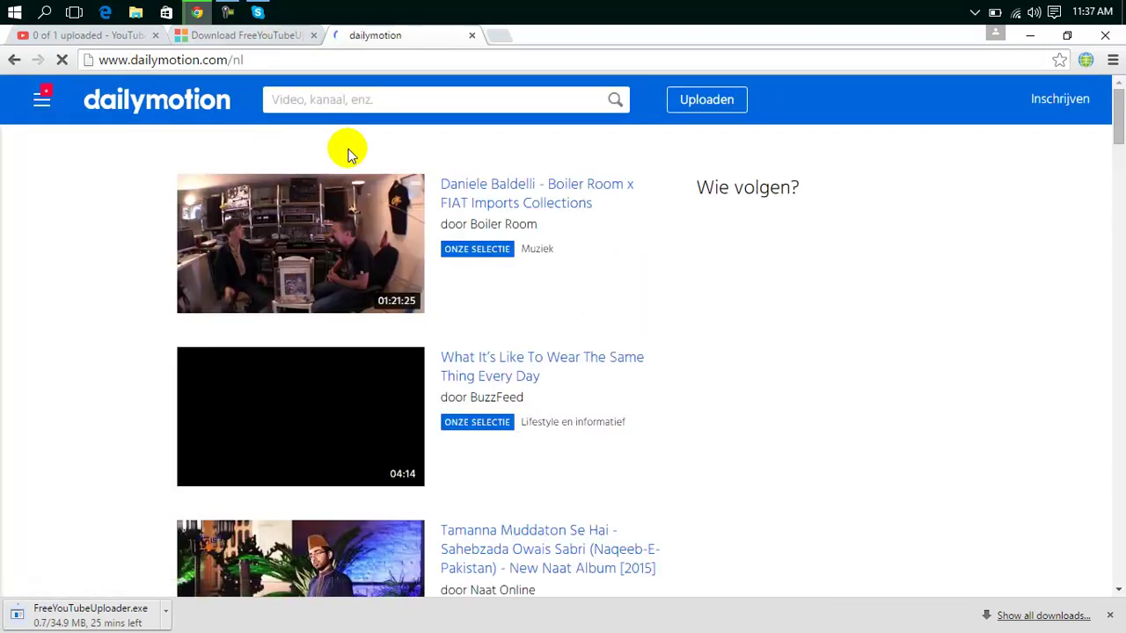
{"action": "left_click", "coordinate": [725, 100]}
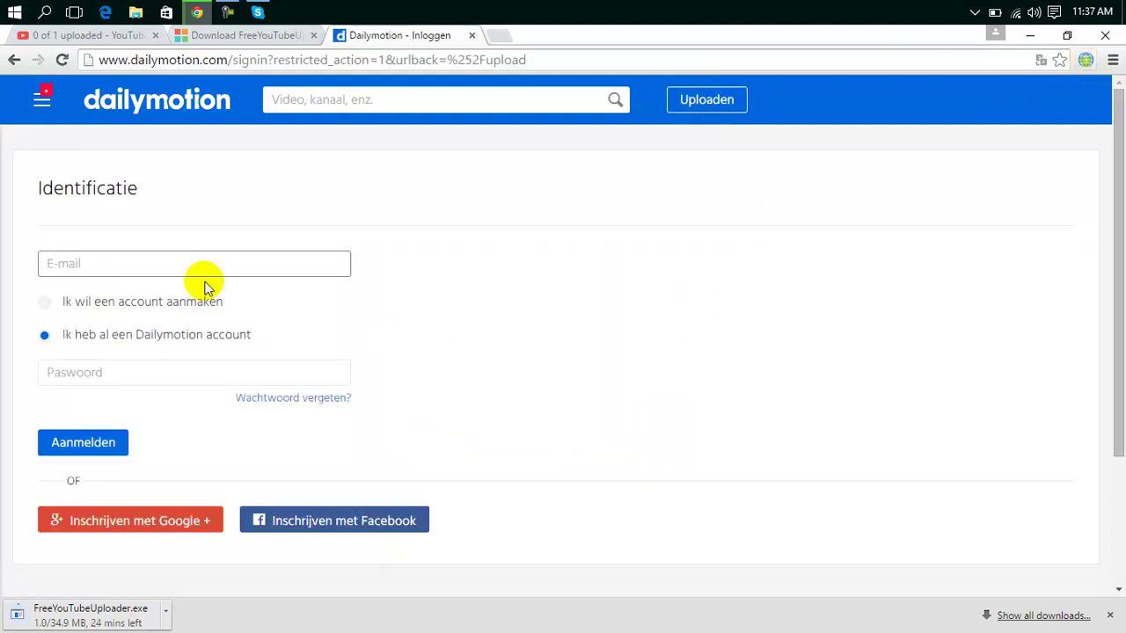
Try signing in on the Dailymotion page by entering an e-mail address or using Google.
{"action": "left_click", "coordinate": [128, 267]}
{"action": "left_click", "coordinate": [122, 266]}
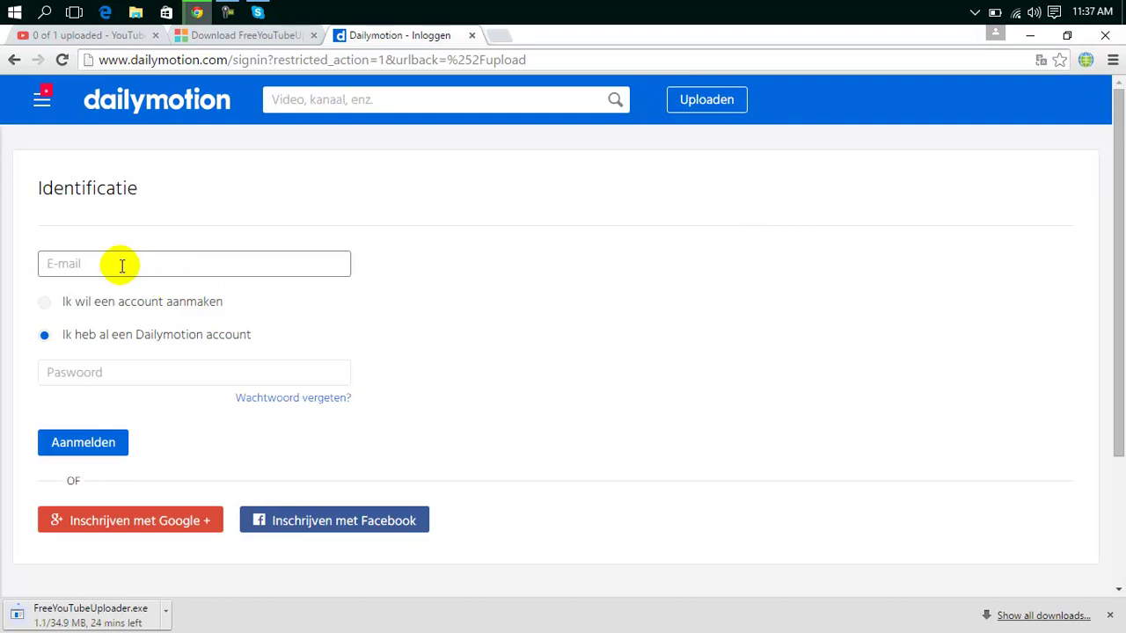
{"action": "left_click", "coordinate": [171, 521]}
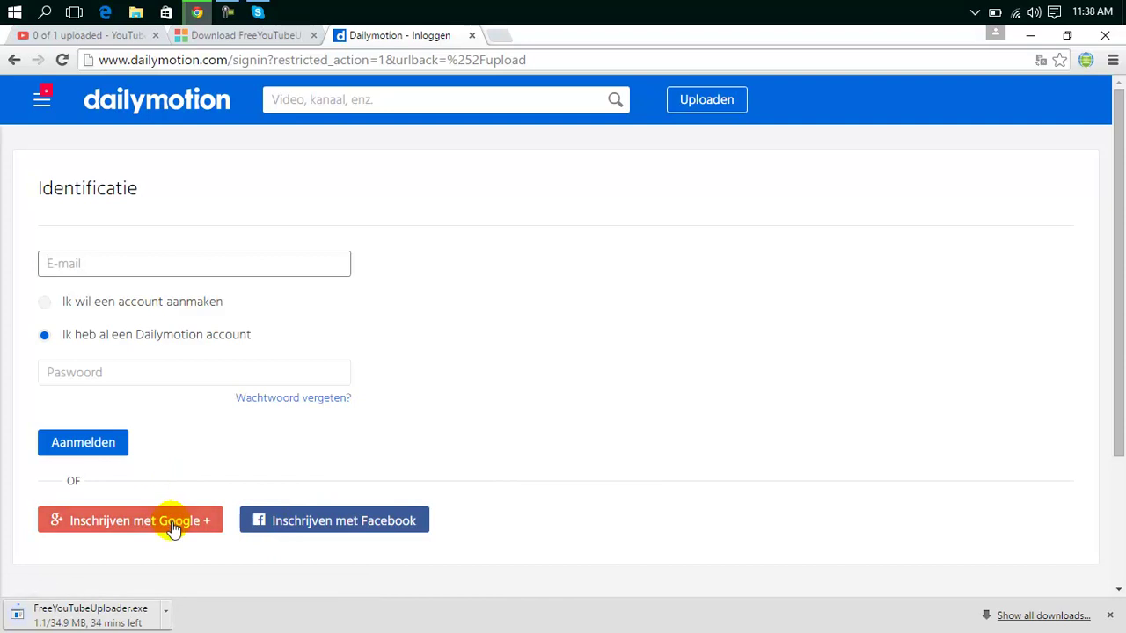
{"action": "left_click", "coordinate": [203, 254]}
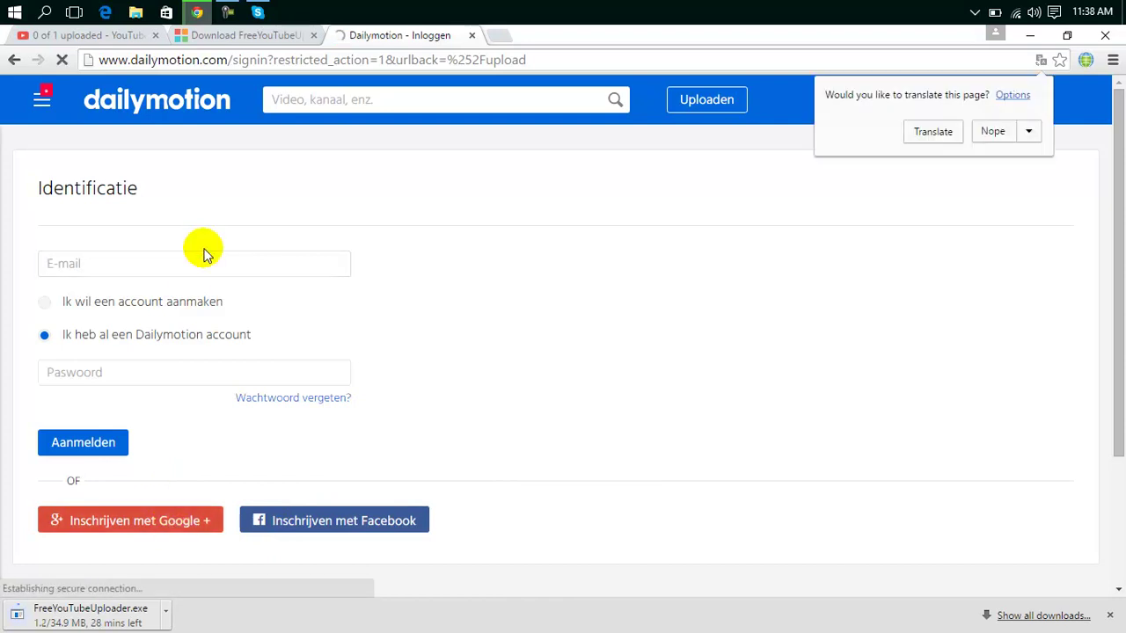
{"action": "left_click", "coordinate": [210, 259]}
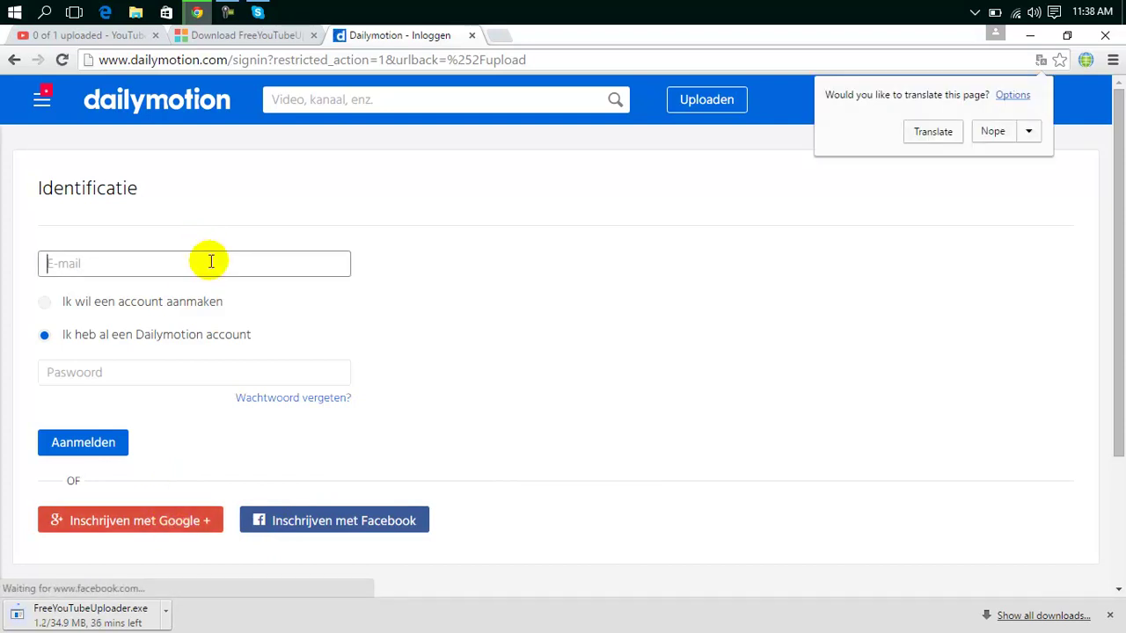
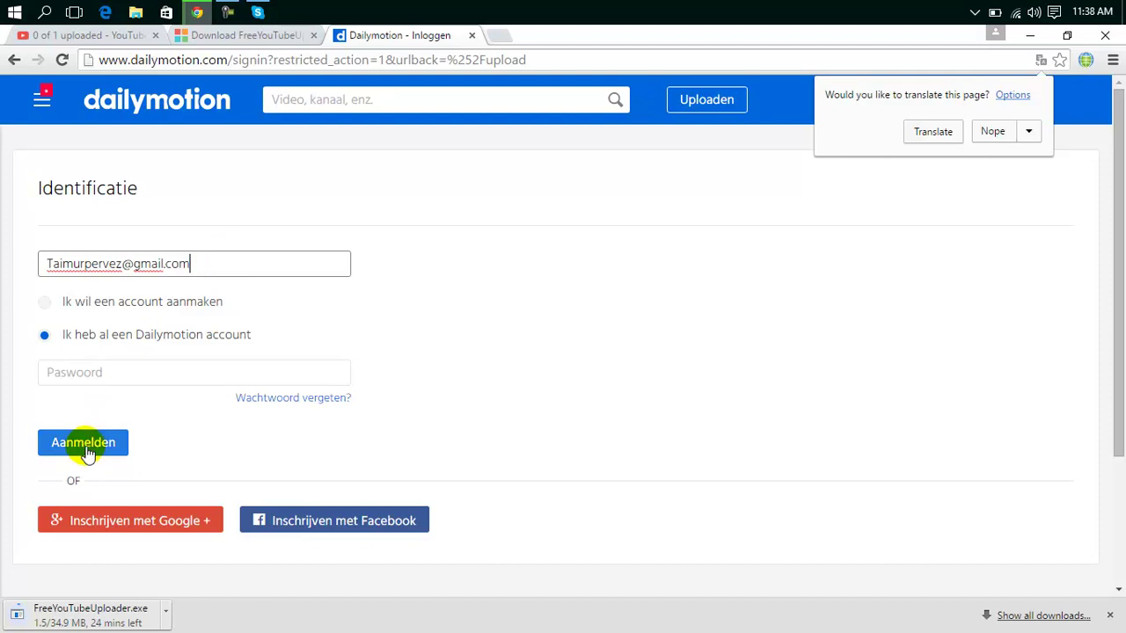
{"action": "left_click", "coordinate": [133, 372]}
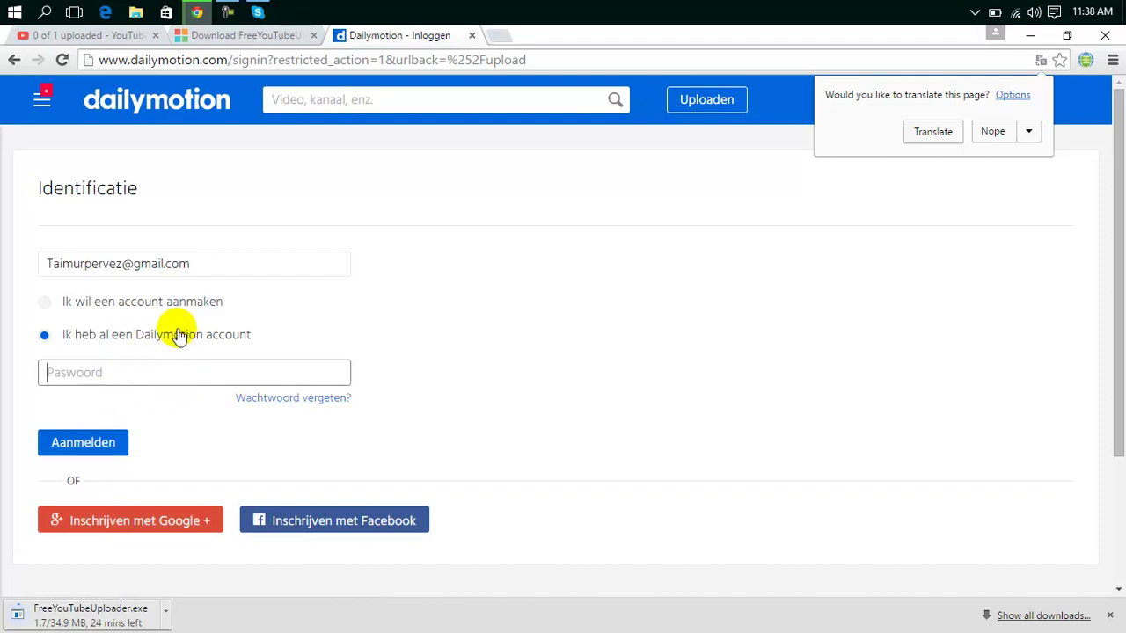
Choose 'Ik wil een account aanmaken', sign up with Google, allow access, and clear the e-mail field.
{"action": "left_click", "coordinate": [118, 315]}
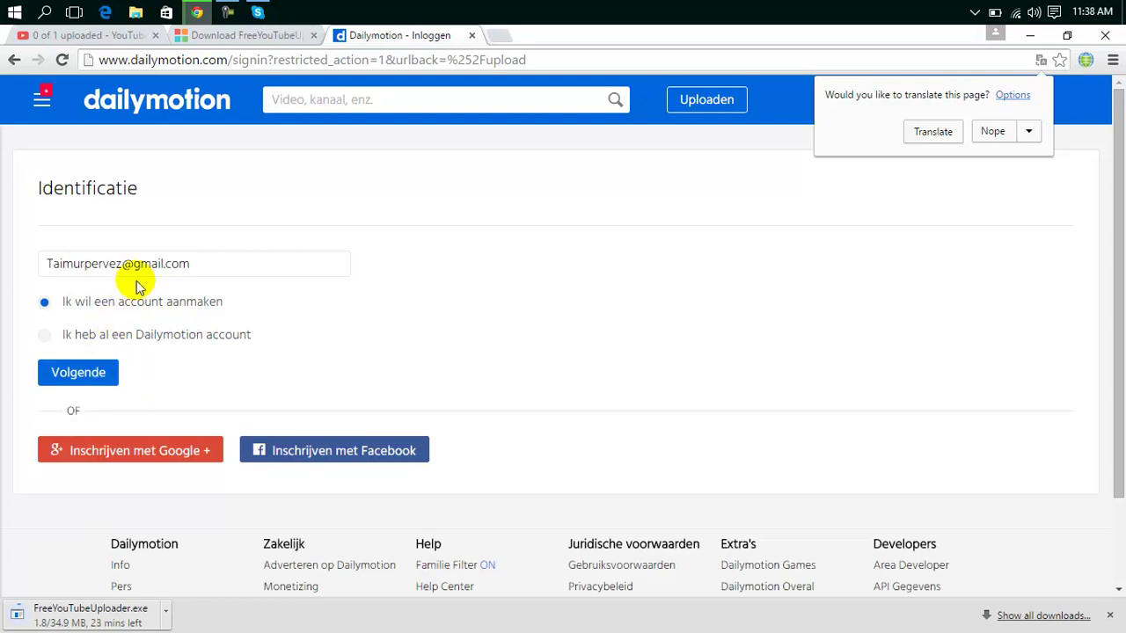
{"action": "left_click", "coordinate": [88, 450]}
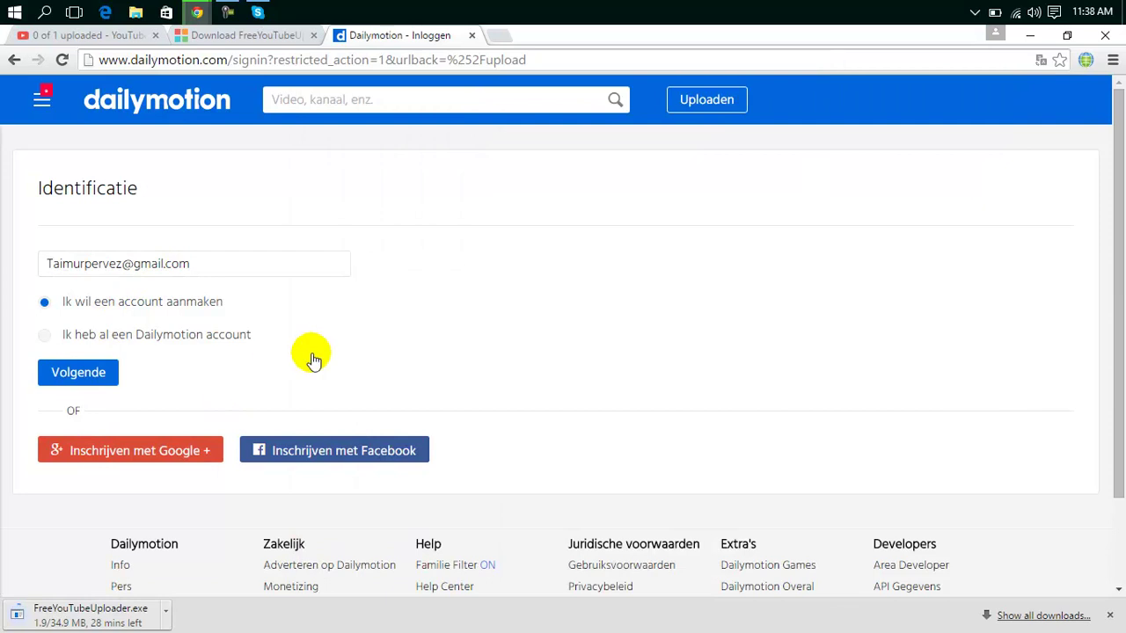
{"action": "left_click", "coordinate": [183, 459]}
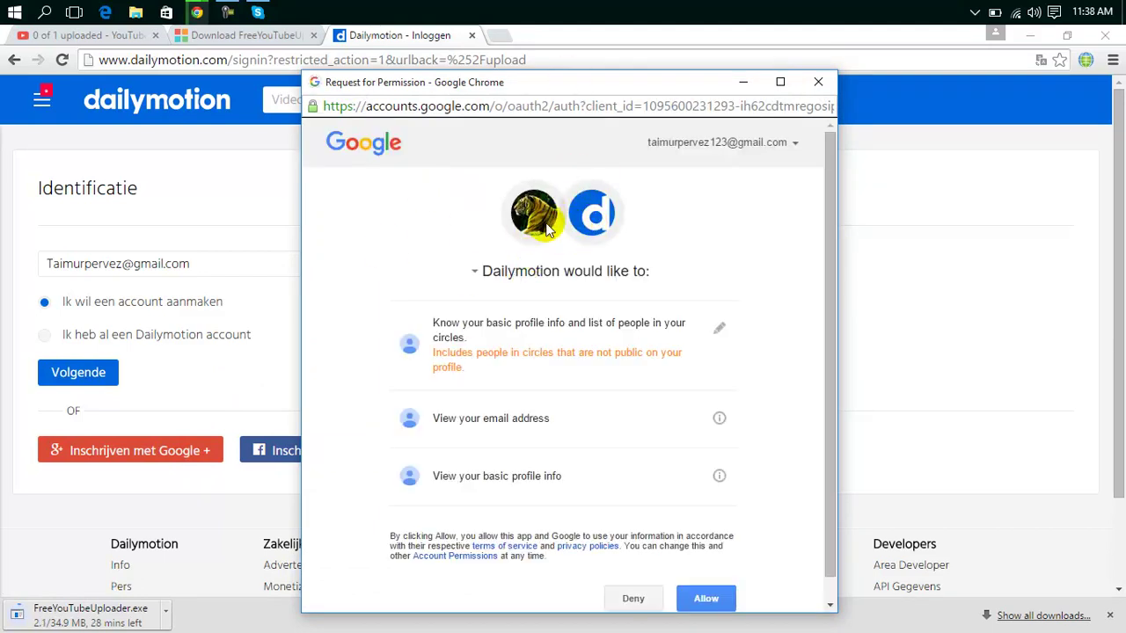
{"action": "left_click", "coordinate": [712, 600]}
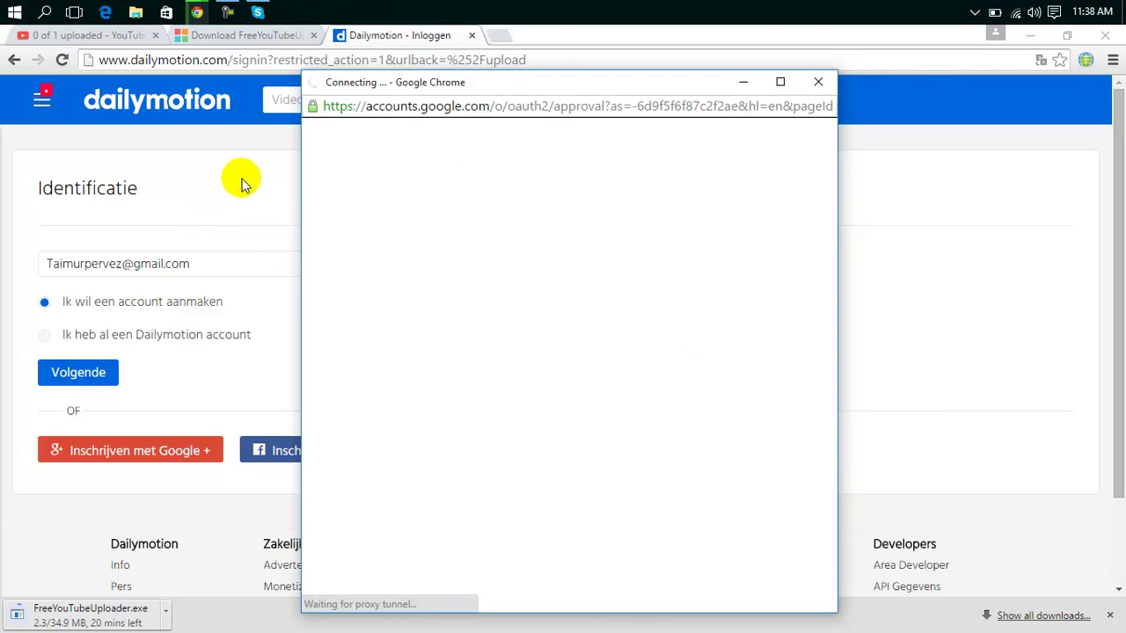
{"action": "left_click", "coordinate": [232, 257]}
{"action": "left_click_drag", "start_coordinate": [203, 273], "coordinate": [34, 273]}
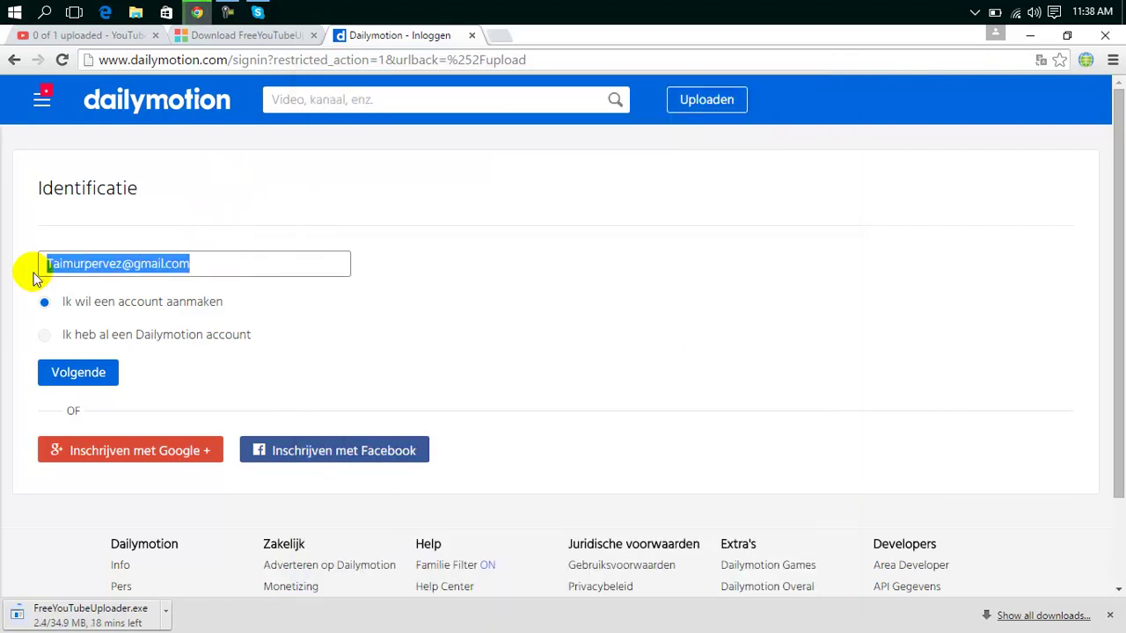
{"action": "key", "text": "BackSpace"}
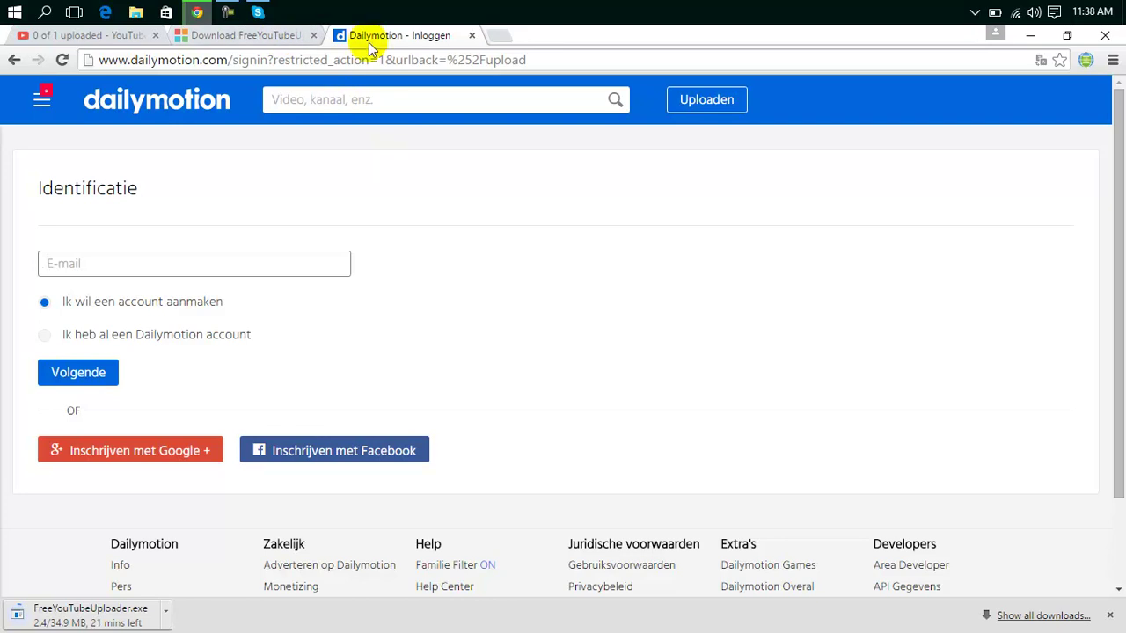
{"action": "mouse_move", "coordinate": [197, 11]}
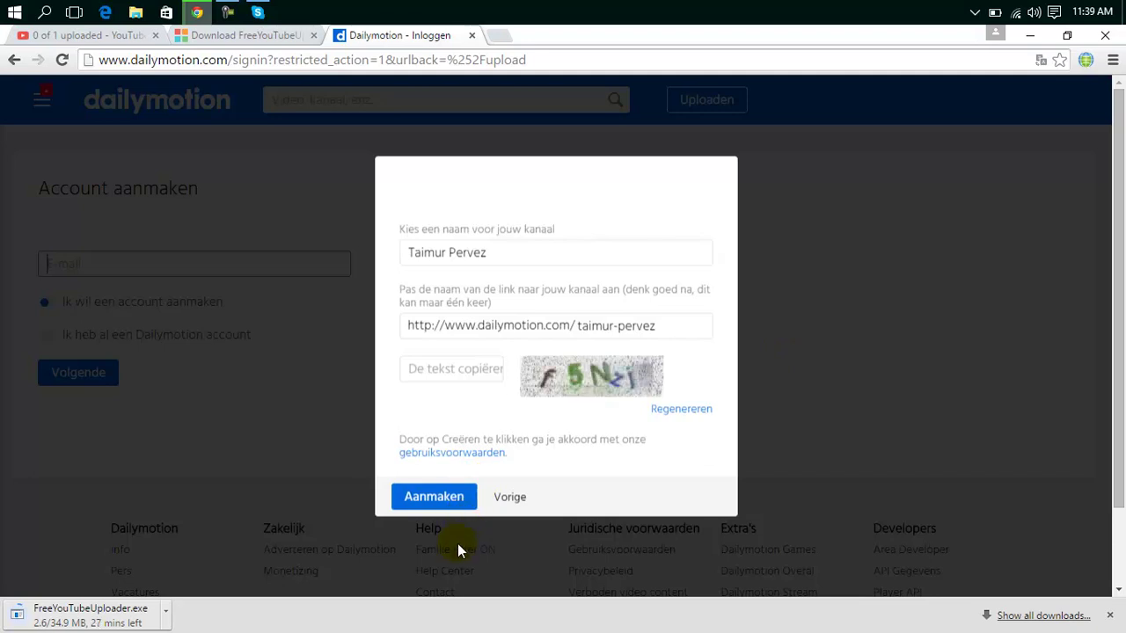
Create the Dailymotion account with Aanmaken after checking the VPN location and YouTube upload.
{"action": "left_click", "coordinate": [452, 497]}
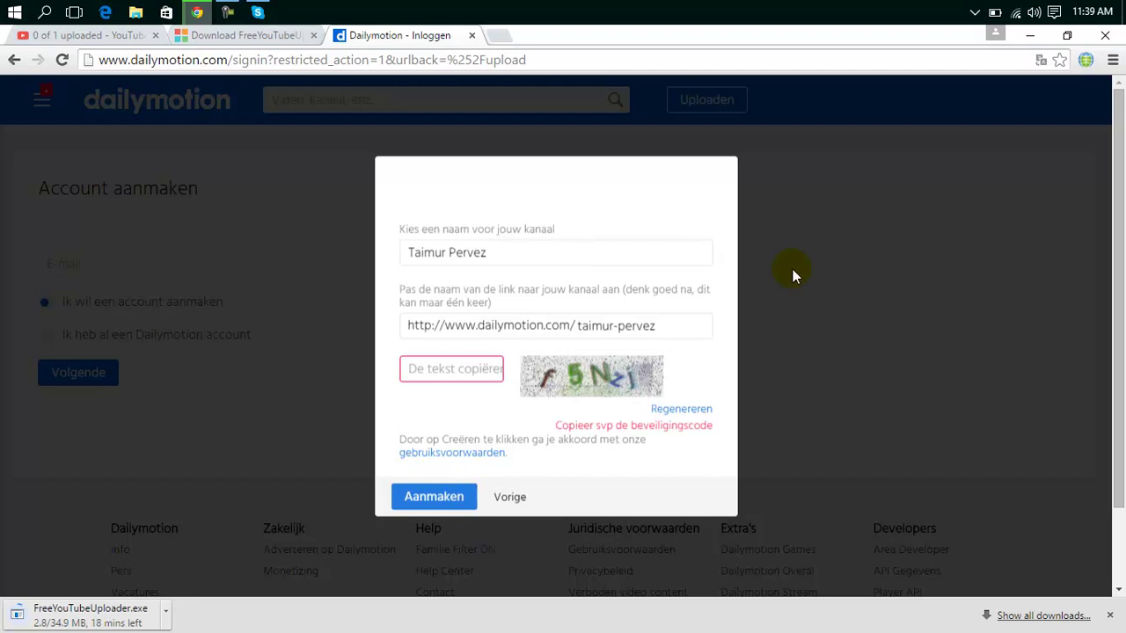
{"action": "left_click", "coordinate": [1086, 66]}
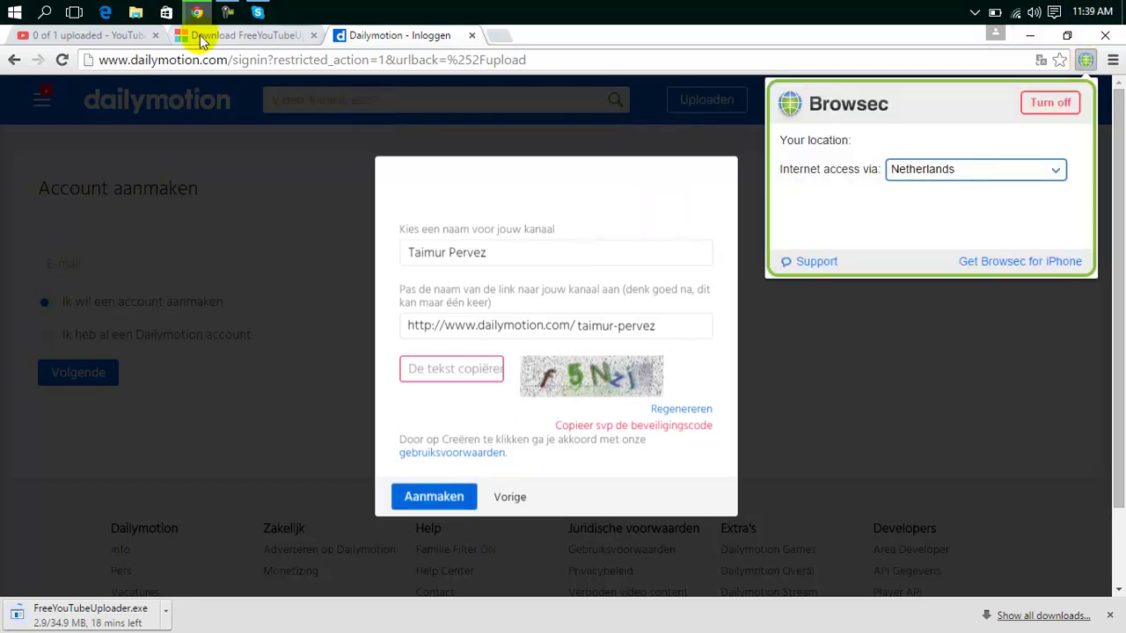
{"action": "left_click", "coordinate": [113, 37]}
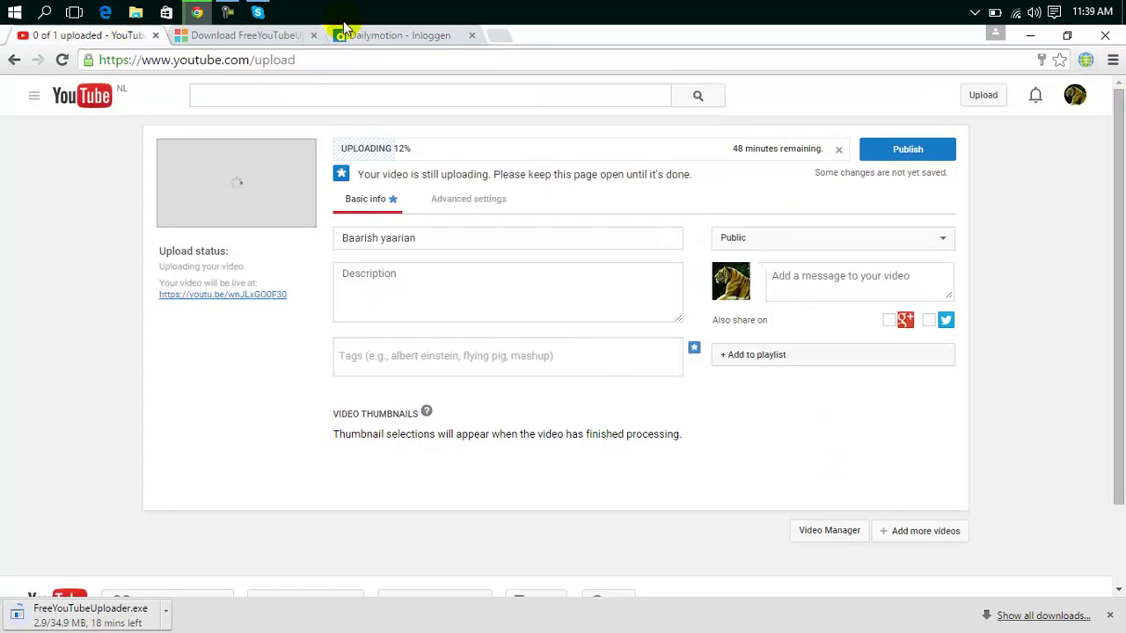
{"action": "left_click", "coordinate": [422, 34]}
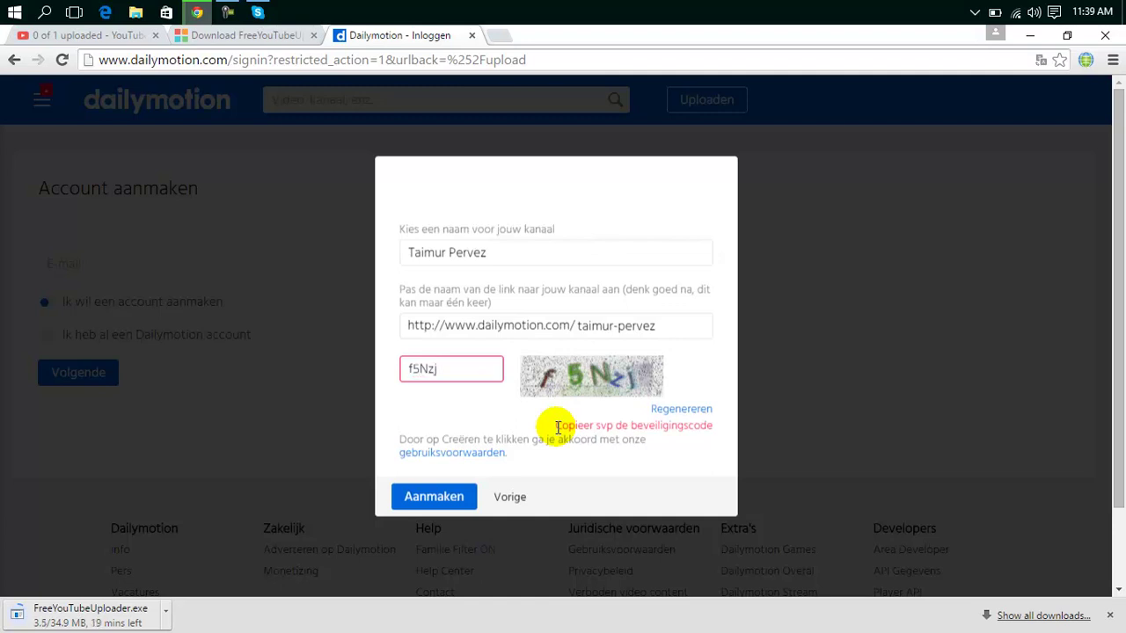
{"action": "left_click", "coordinate": [440, 496]}
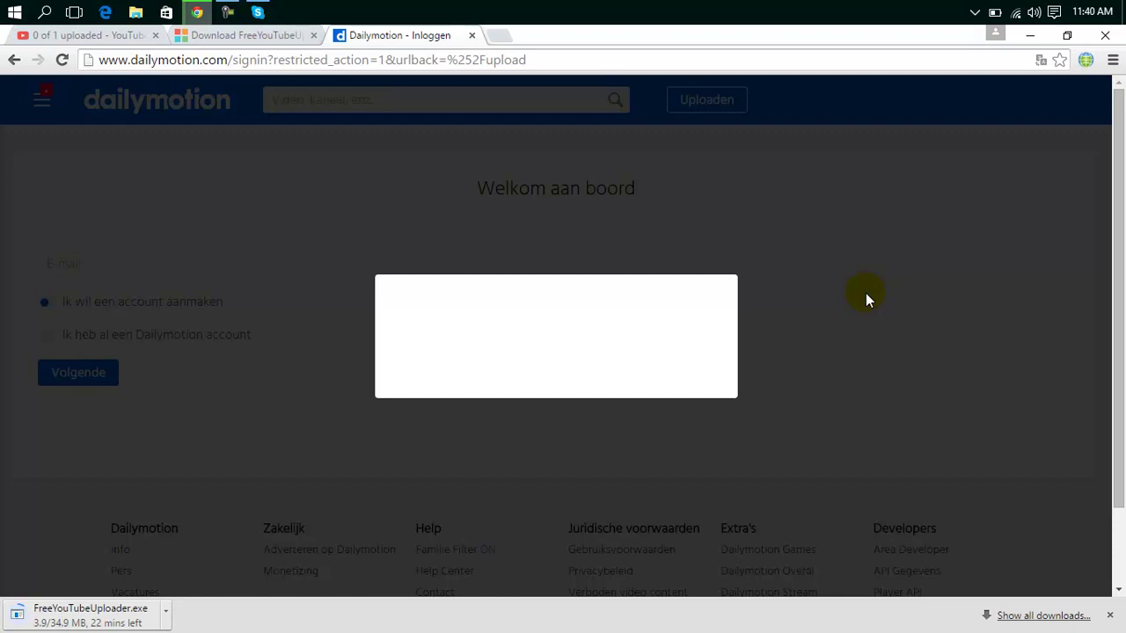
Check the YouTube upload and DVDVideoSoft download progress in the other tabs.
{"action": "left_click", "coordinate": [499, 34]}
{"action": "left_click", "coordinate": [444, 36]}
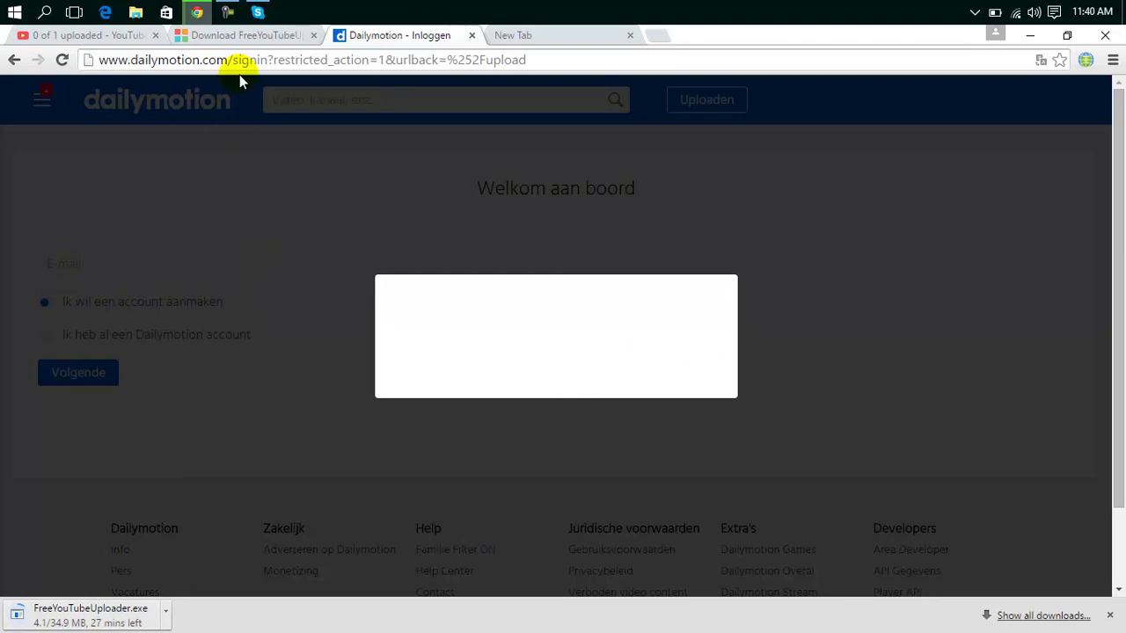
{"action": "left_click", "coordinate": [128, 43]}
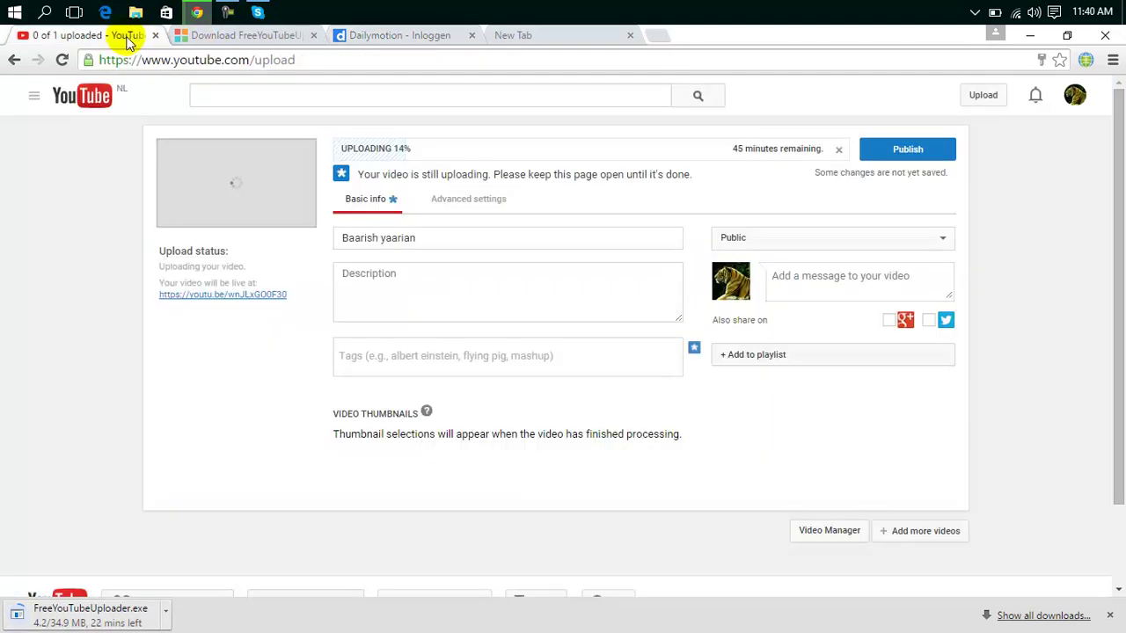
{"action": "left_click", "coordinate": [231, 37]}
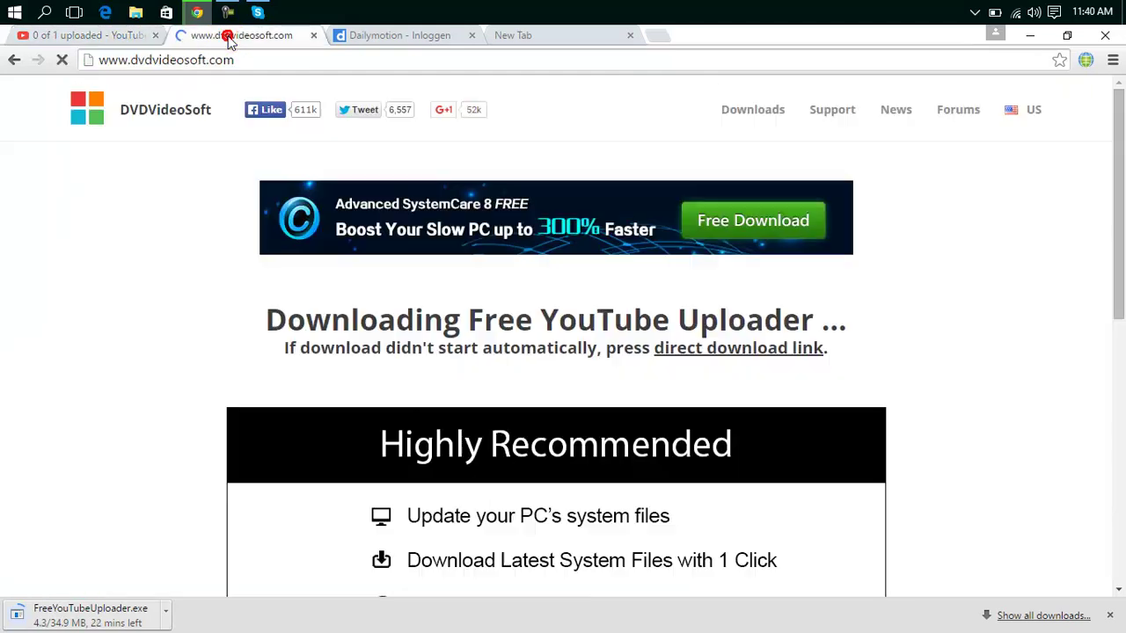
{"action": "left_click", "coordinate": [391, 40]}
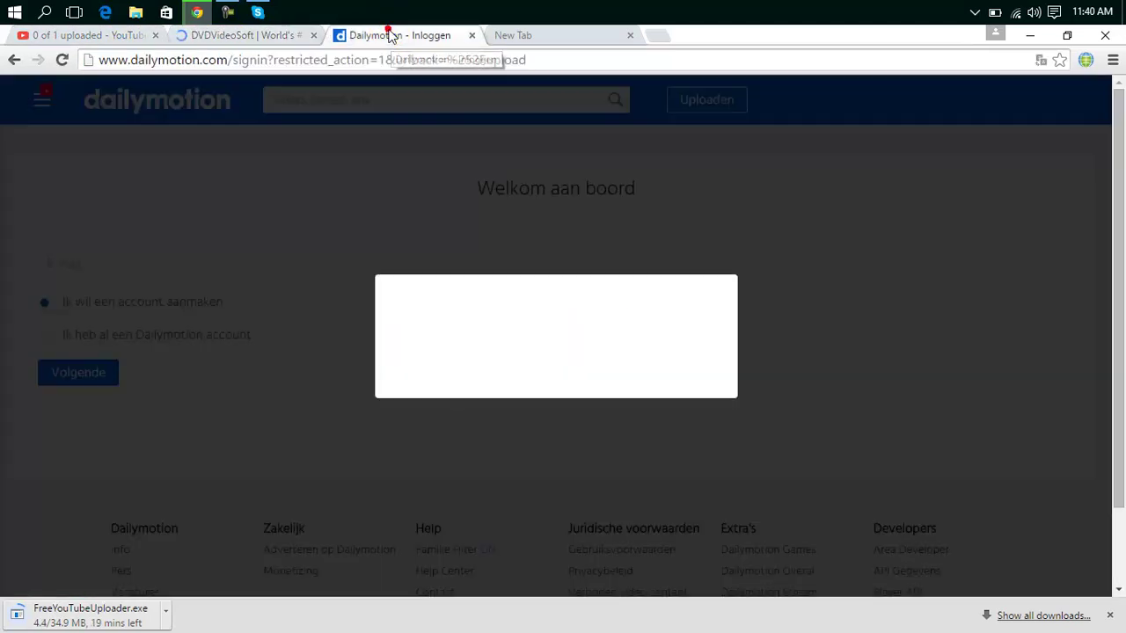
Open the Mass Uploader link under Extra's in the Dailymotion page footer.
{"action": "left_click", "coordinate": [517, 31]}
{"action": "left_click", "coordinate": [422, 39]}
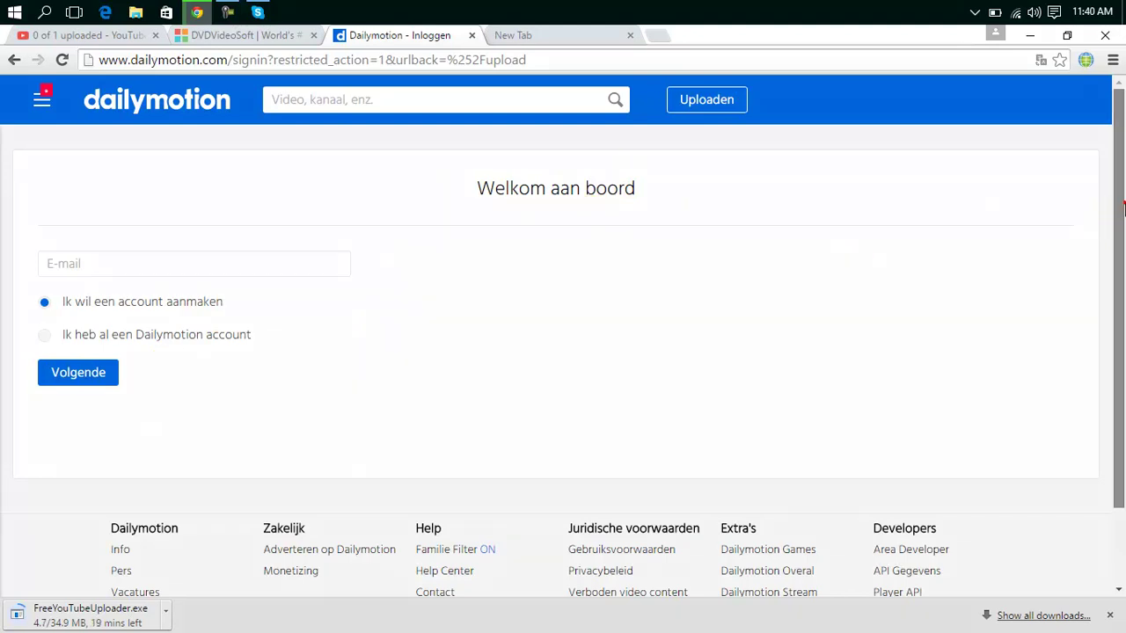
{"action": "scroll", "coordinate": [1121, 208], "scroll_direction": "down", "scroll_amount": 2}
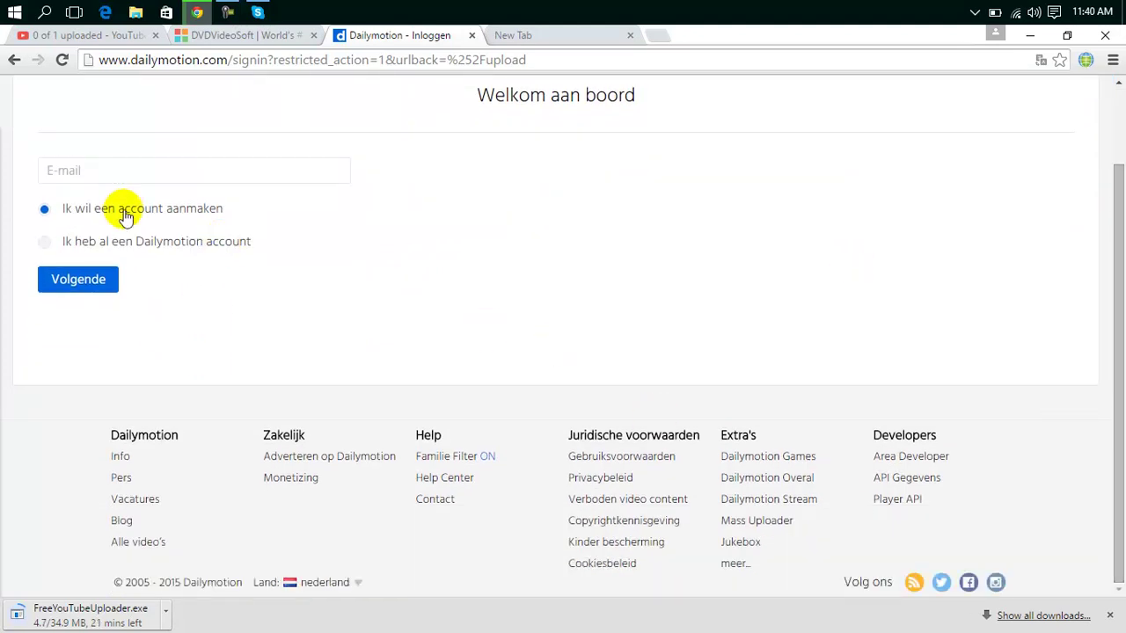
{"action": "left_click", "coordinate": [767, 522]}
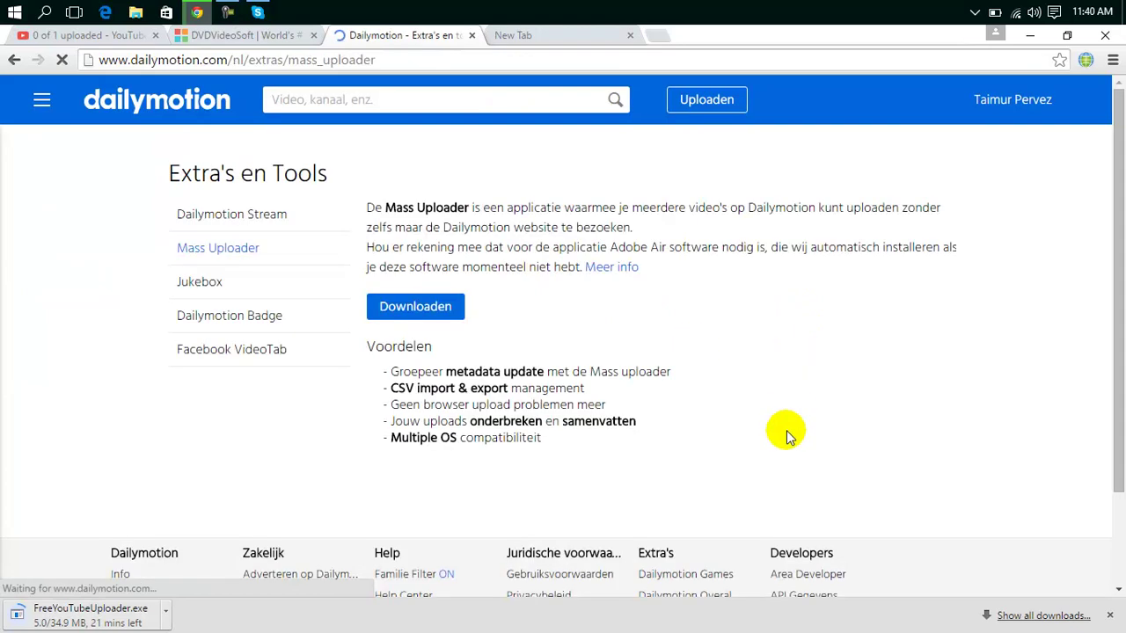
Download the DailymotionMassUploader.air installer with the Downloaden button.
{"action": "left_click", "coordinate": [422, 314]}
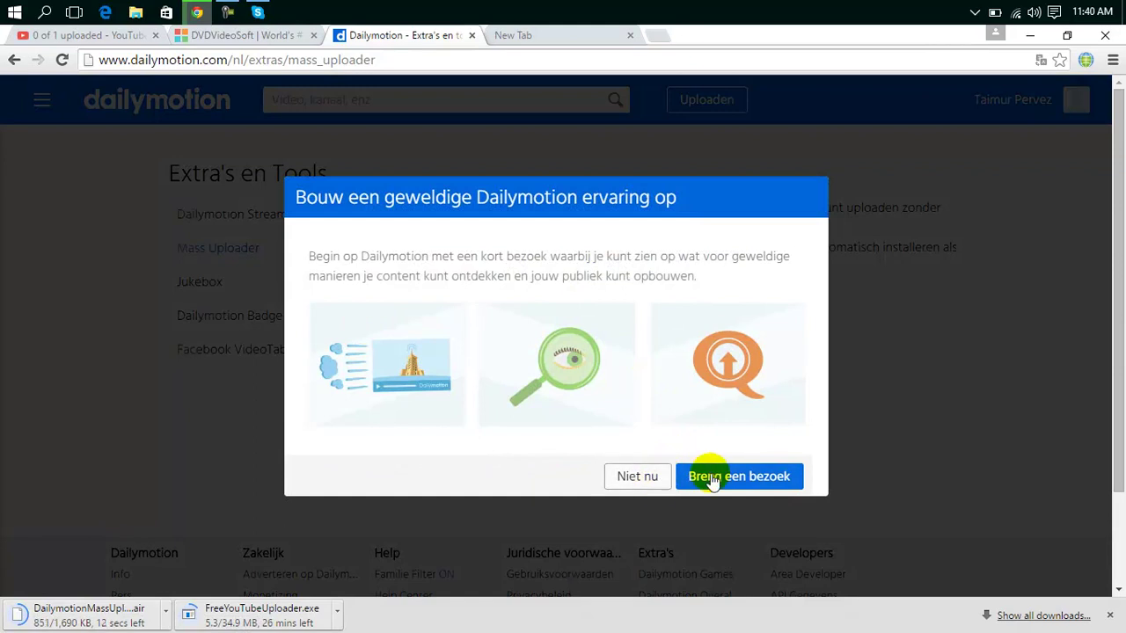
Take the Dailymotion welcome tour, browsing the channel categories like Sport, then close the Dailymotion tab.
{"action": "left_click", "coordinate": [716, 479]}
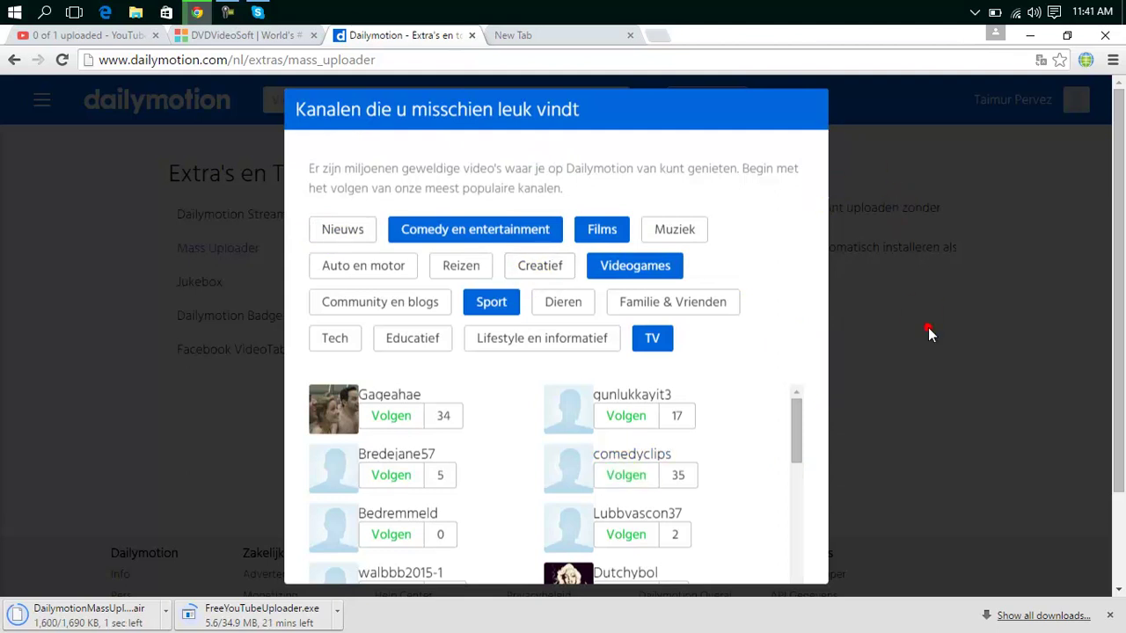
{"action": "left_click_drag", "start_coordinate": [795, 431], "coordinate": [799, 299]}
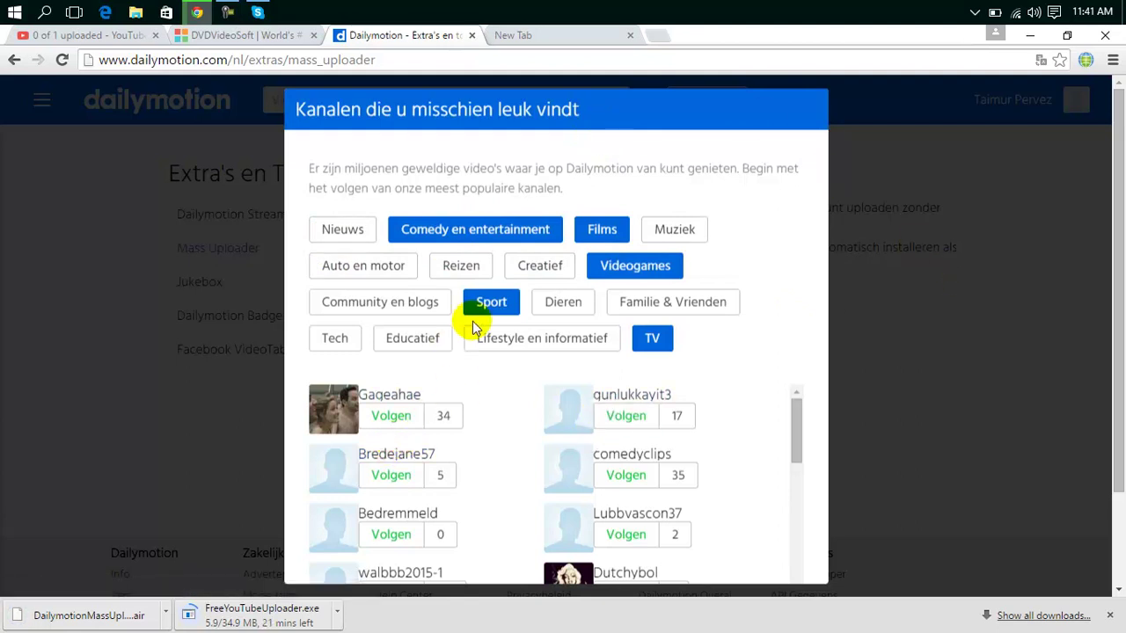
{"action": "left_click", "coordinate": [494, 304]}
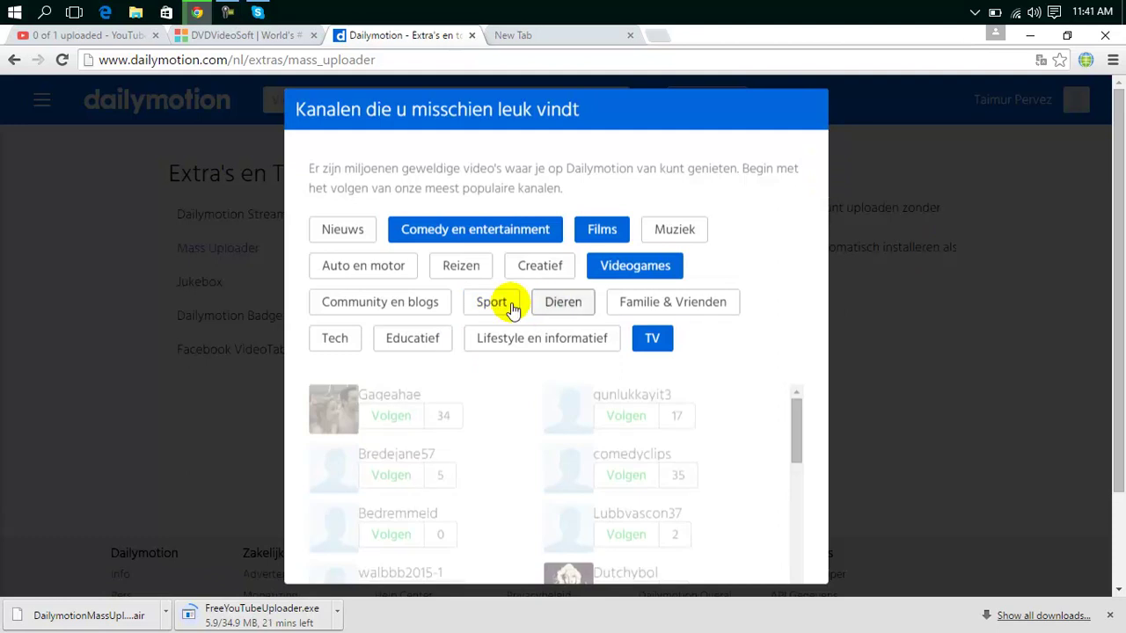
{"action": "left_click", "coordinate": [503, 308]}
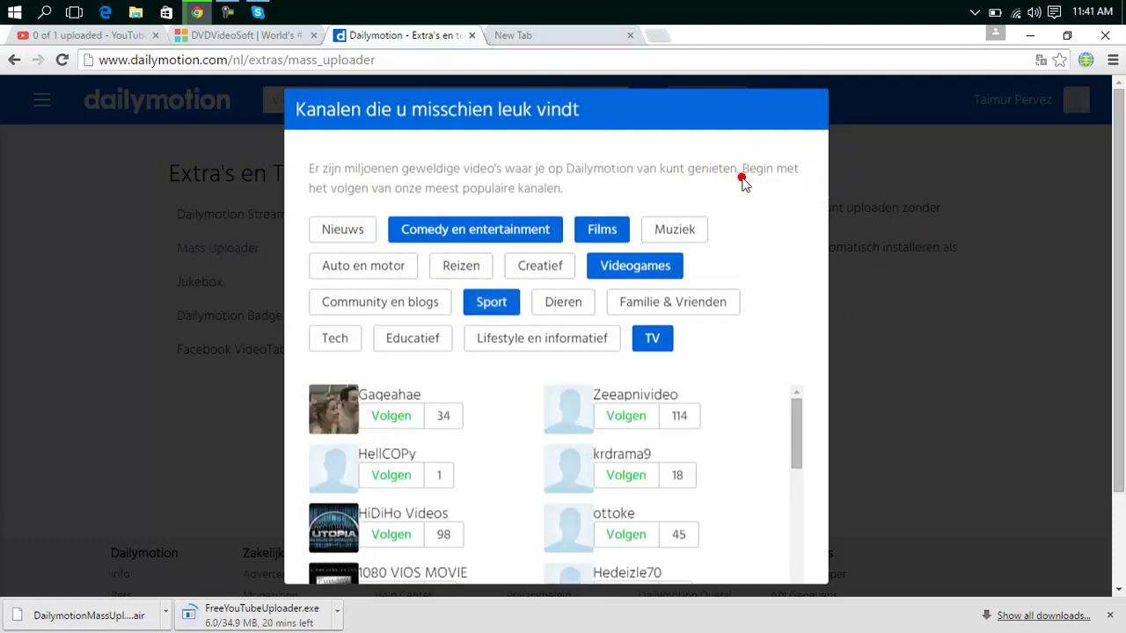
{"action": "left_click_drag", "start_coordinate": [1117, 224], "coordinate": [1105, 168]}
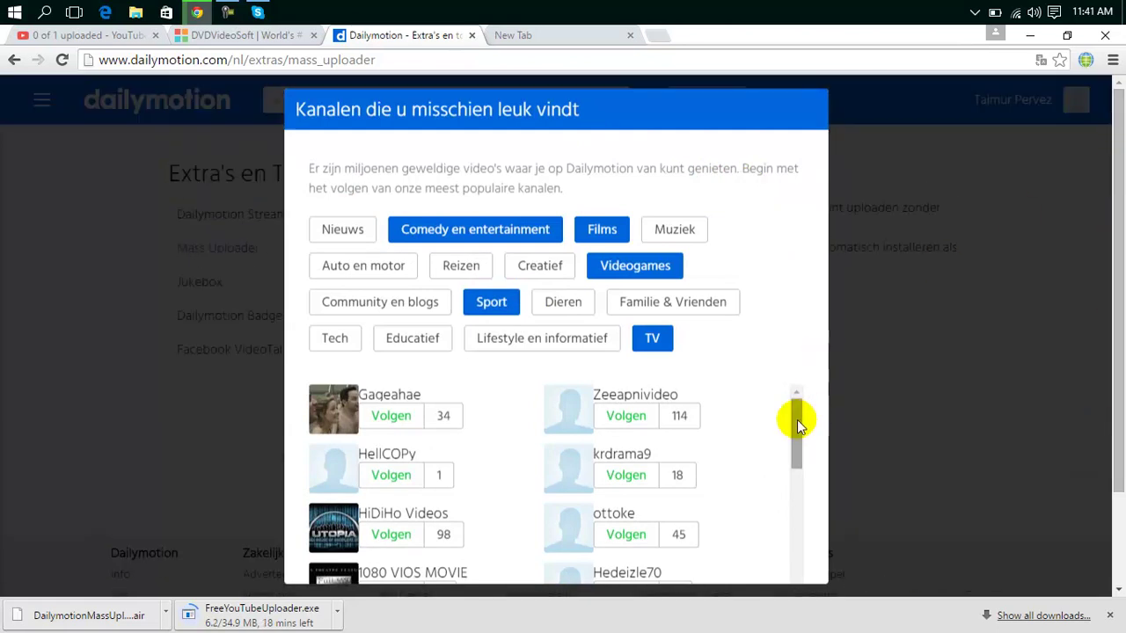
{"action": "left_click_drag", "start_coordinate": [795, 415], "coordinate": [810, 606]}
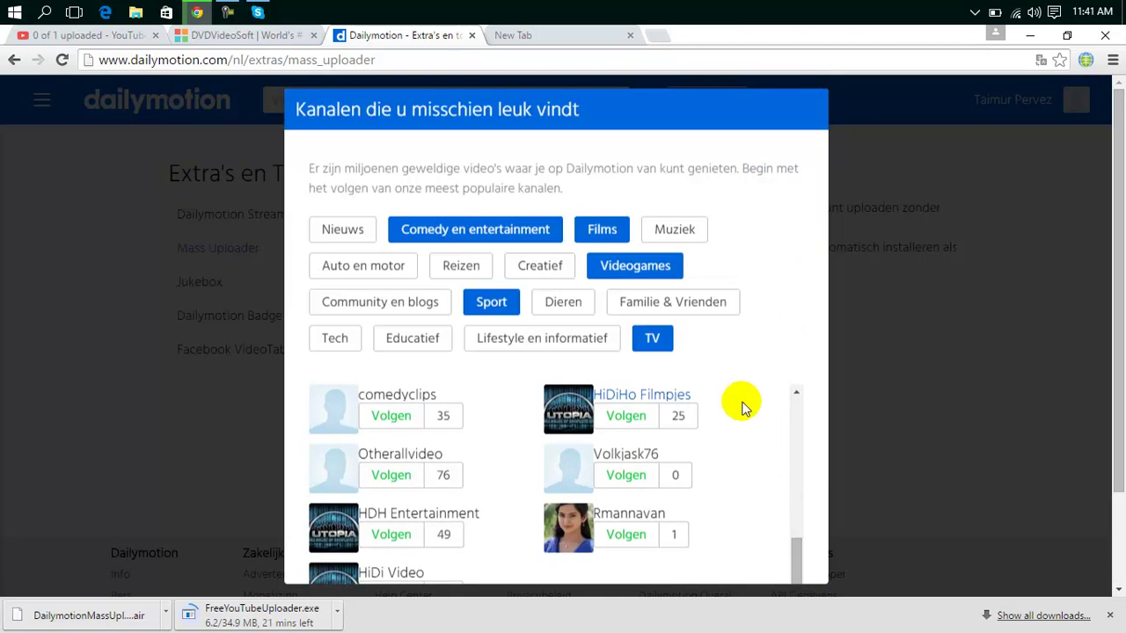
{"action": "left_click", "coordinate": [605, 420]}
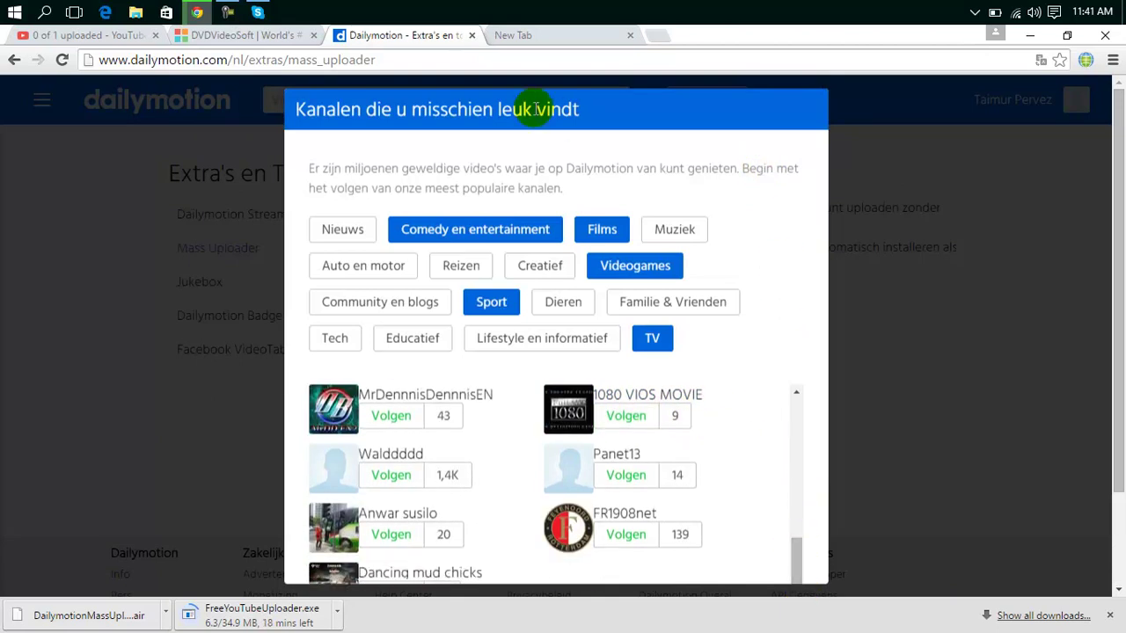
{"action": "left_click", "coordinate": [474, 36]}
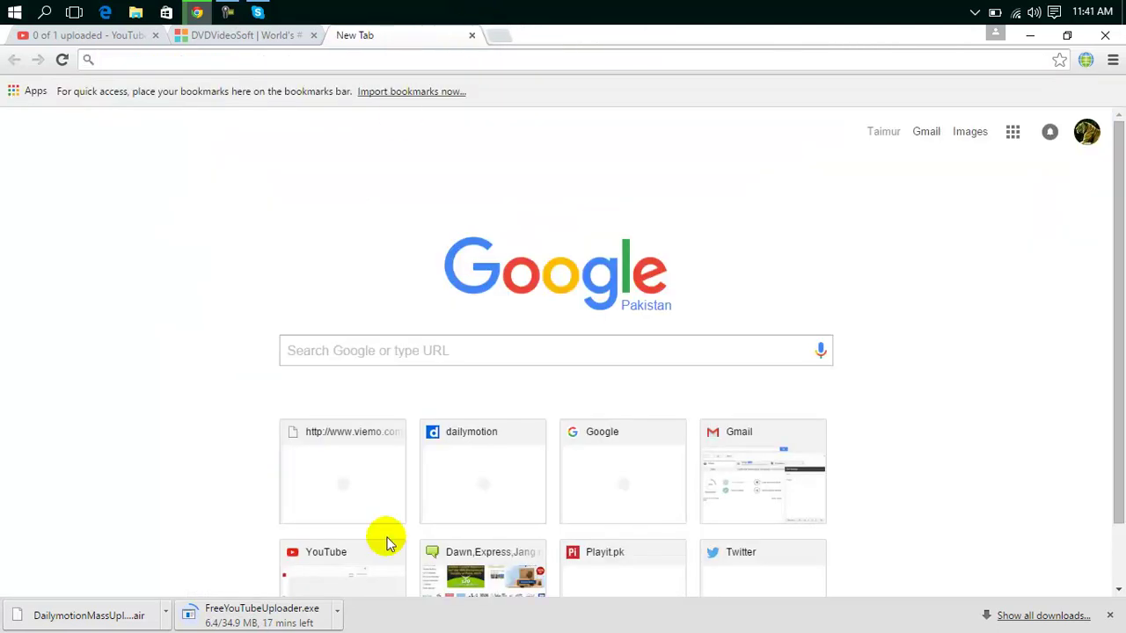
Reveal the downloaded DailymotionMassUploader.air in its folder with Show in folder.
{"action": "left_click", "coordinate": [158, 611]}
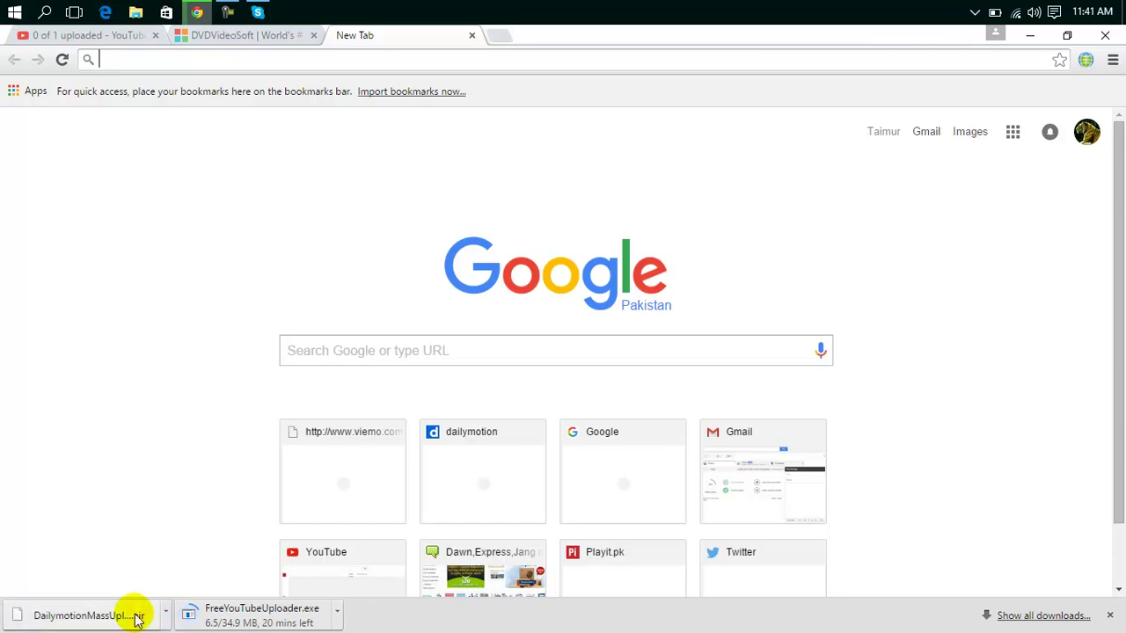
{"action": "right_click", "coordinate": [137, 615]}
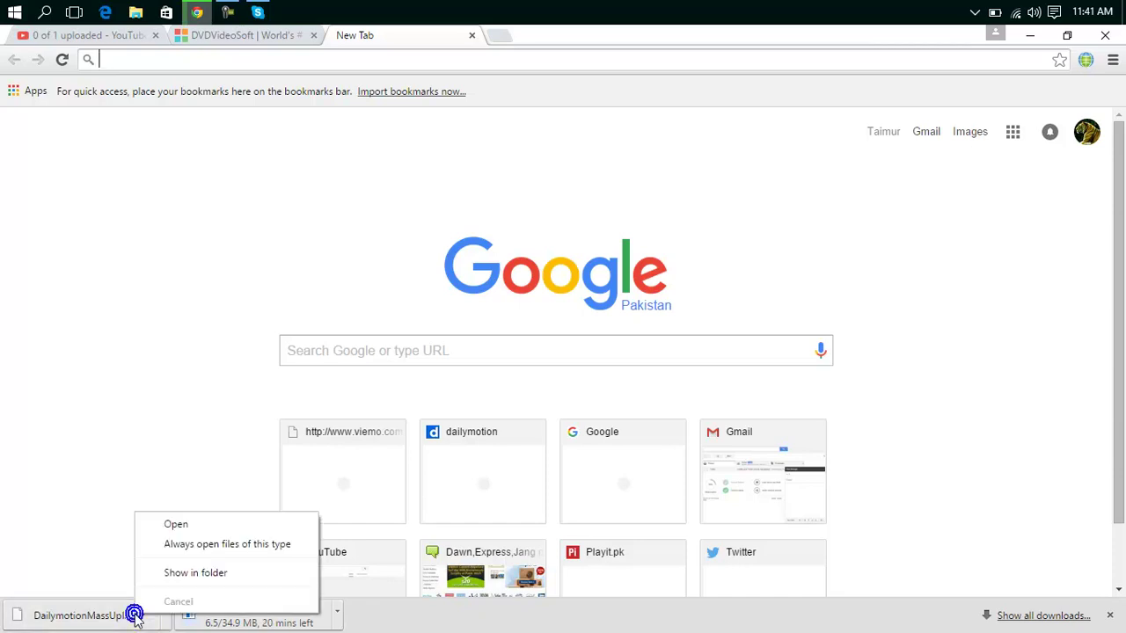
{"action": "left_click", "coordinate": [182, 573]}
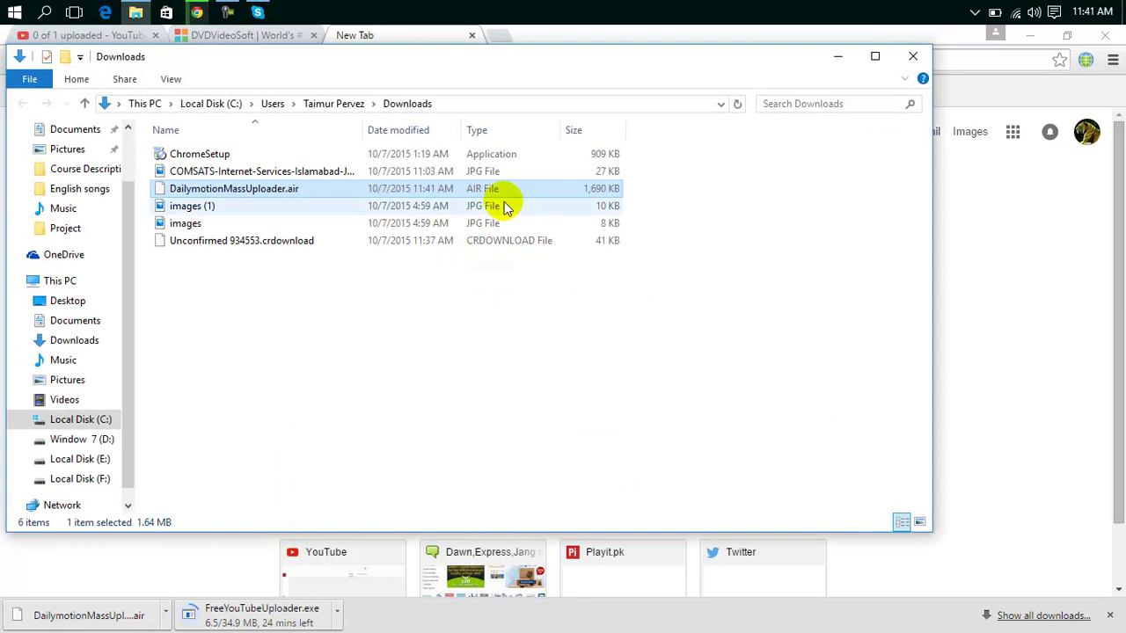
Look at the .air file's options without choosing any, then close the Downloads window.
{"action": "right_click", "coordinate": [479, 197]}
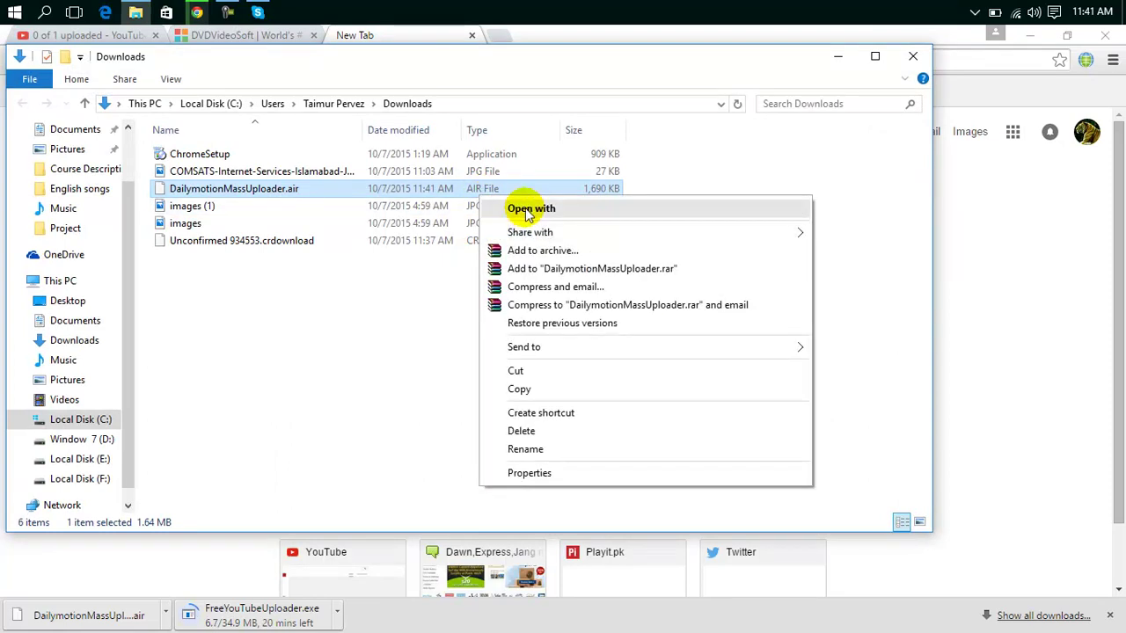
{"action": "left_click", "coordinate": [256, 390]}
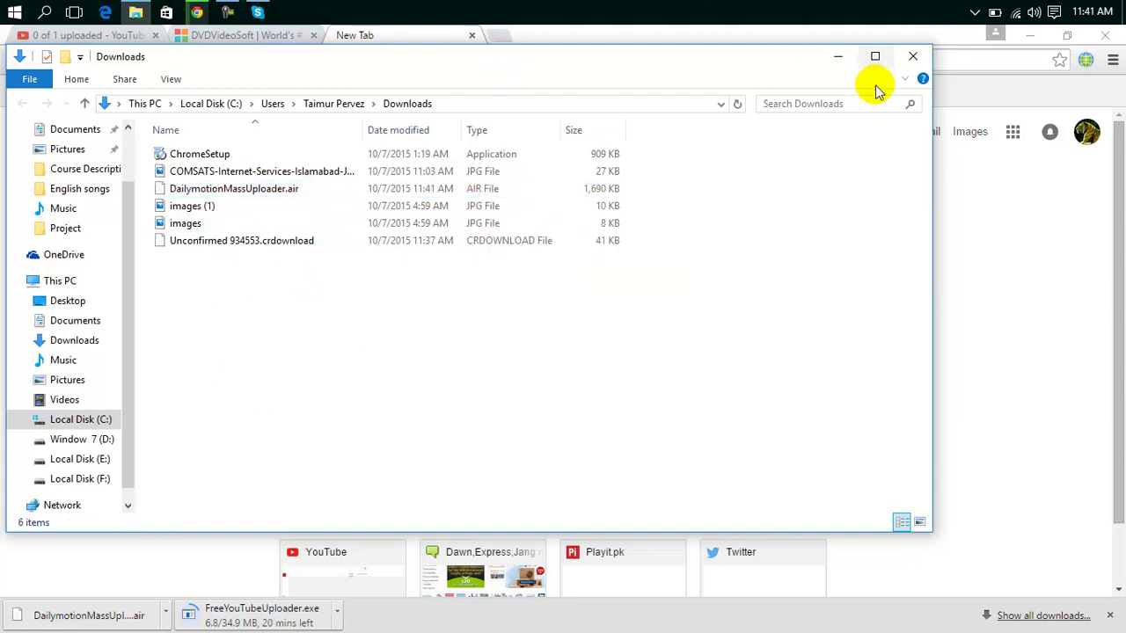
{"action": "left_click", "coordinate": [914, 58]}
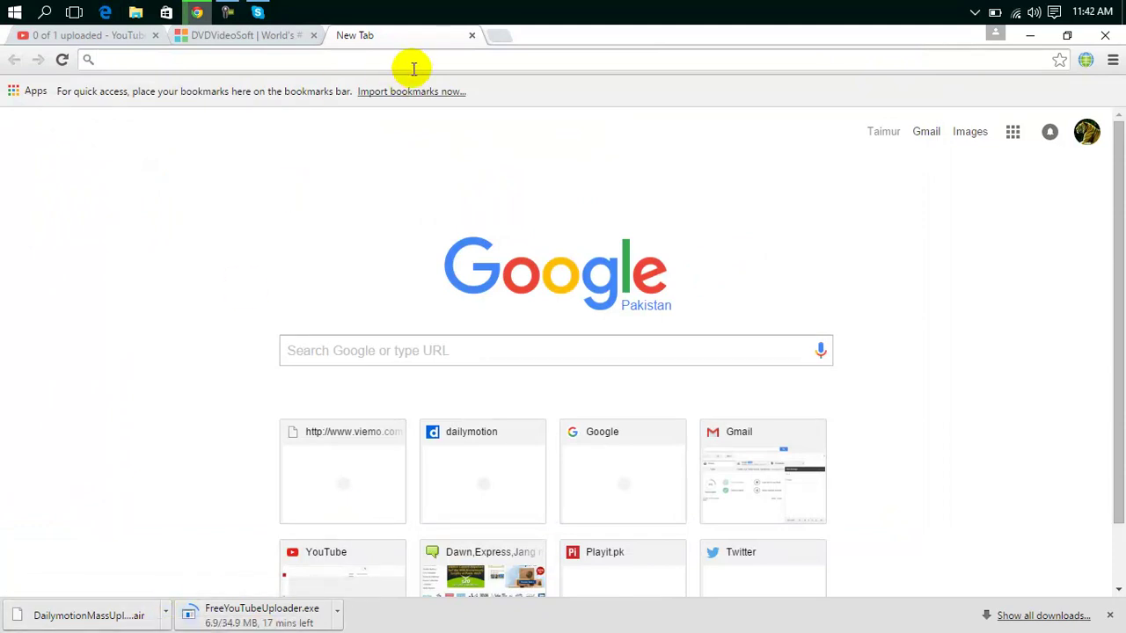
Keep the YouTube upload running instead of cancelling, then close its tab and confirm Leave this Page.
{"action": "left_click", "coordinate": [119, 34]}
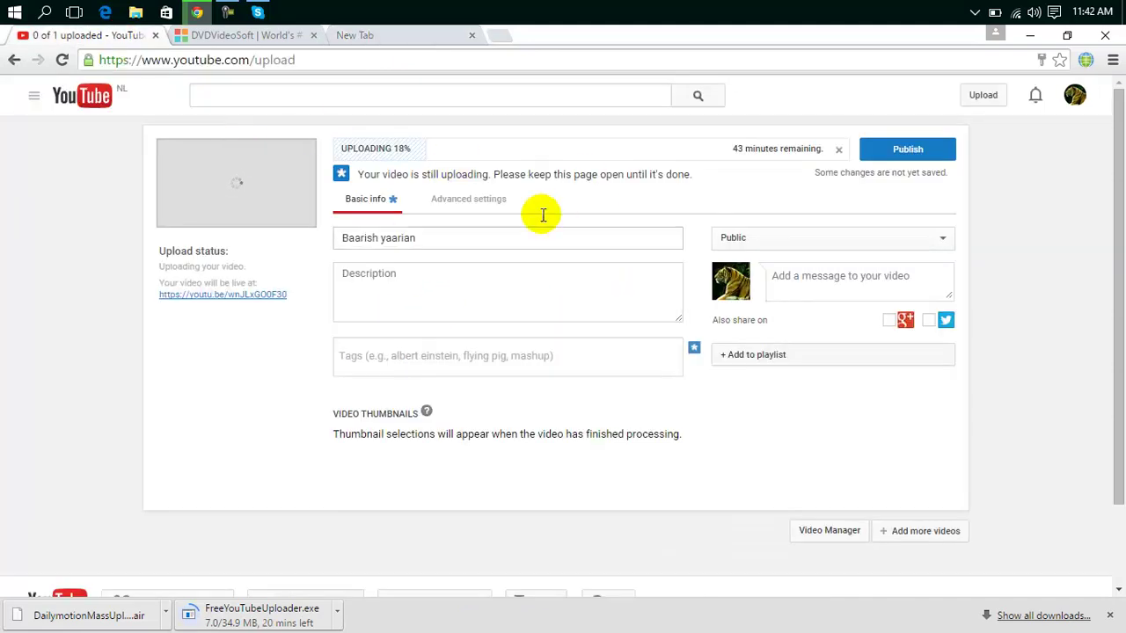
{"action": "left_click", "coordinate": [488, 276]}
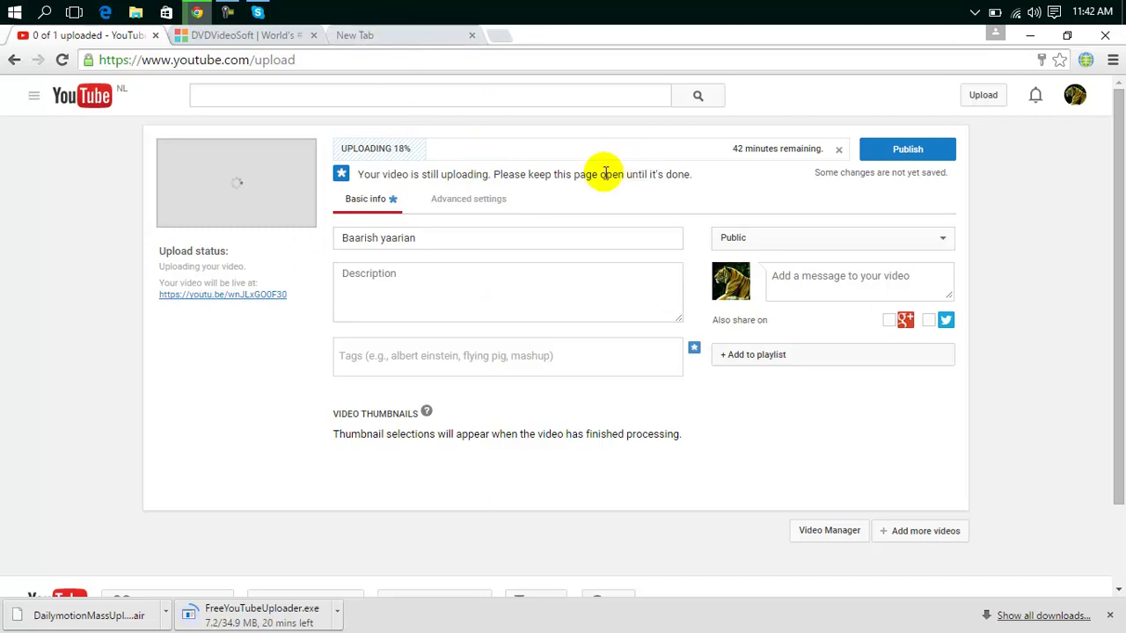
{"action": "left_click", "coordinate": [839, 151]}
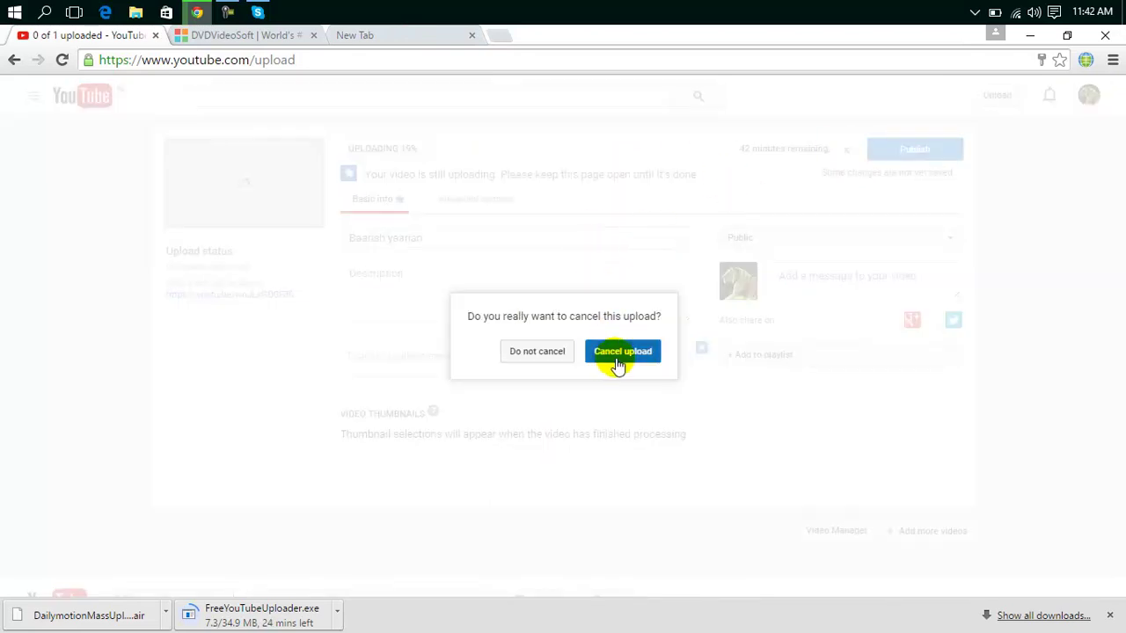
{"action": "left_click", "coordinate": [536, 352]}
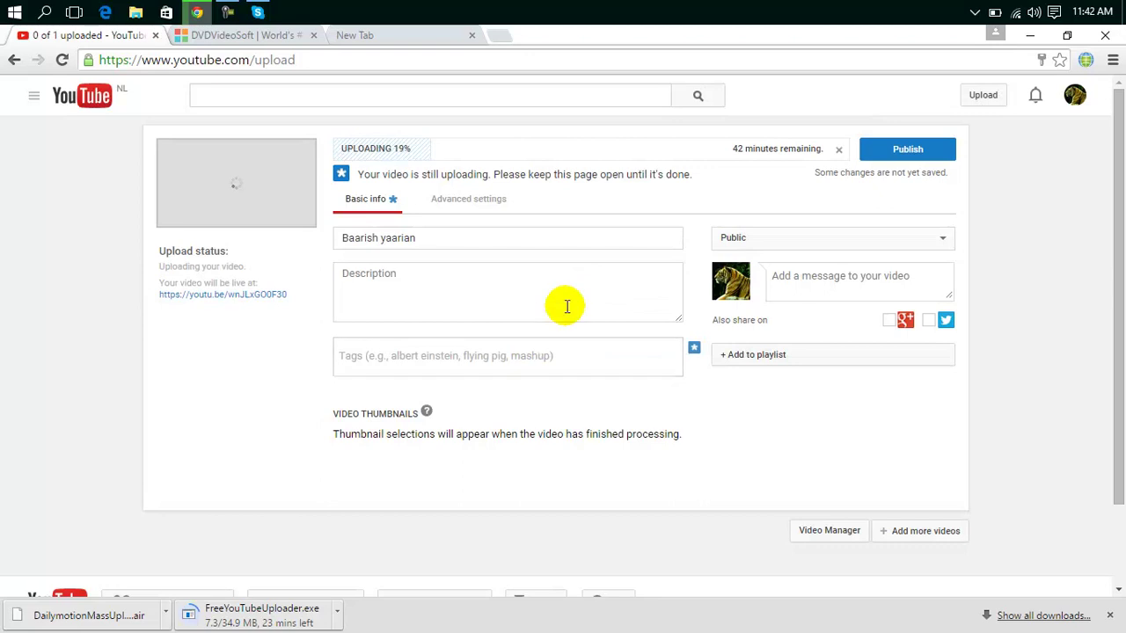
{"action": "left_click", "coordinate": [155, 36]}
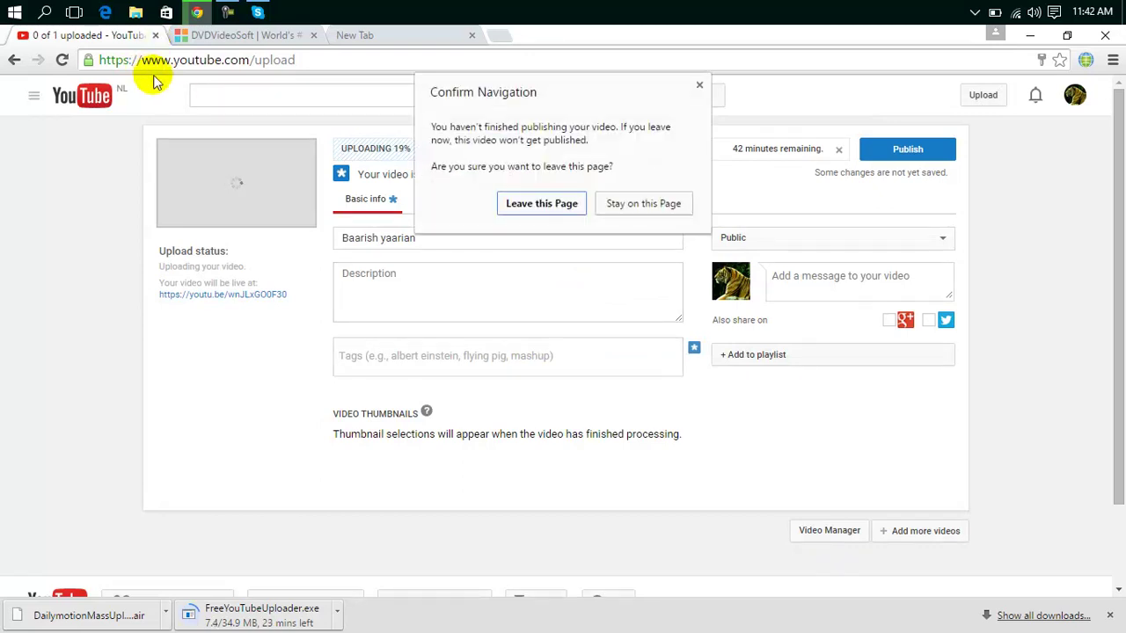
{"action": "left_click", "coordinate": [528, 205]}
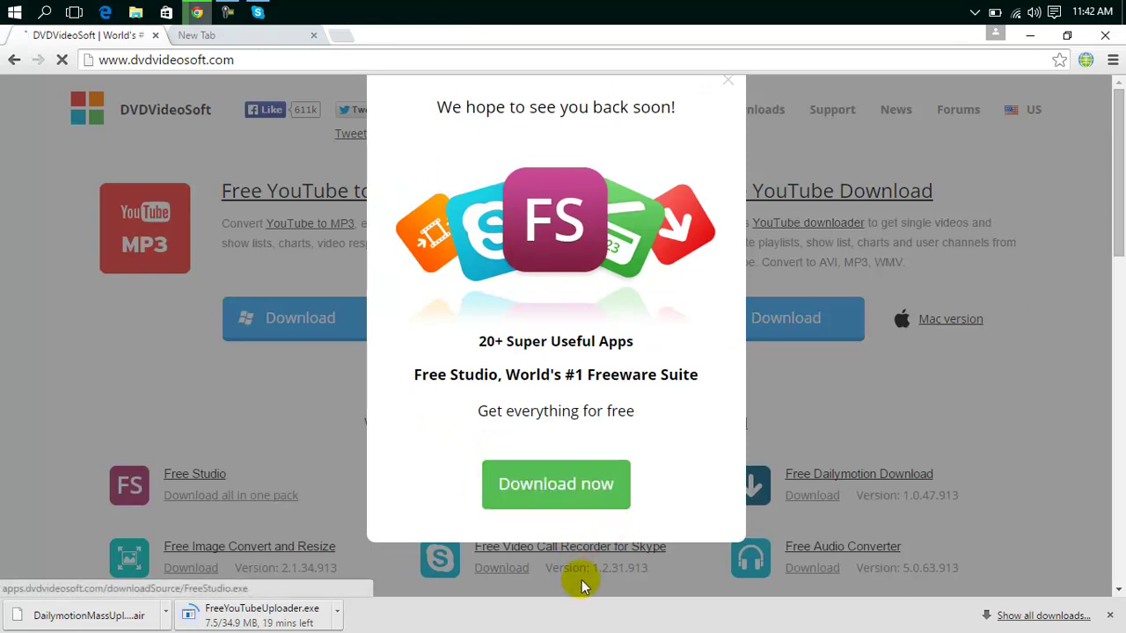
Dismiss the DVDVideoSoft popup, switch Browsec off, and close the DVDVideoSoft tab for a fresh new tab.
{"action": "left_click", "coordinate": [732, 84]}
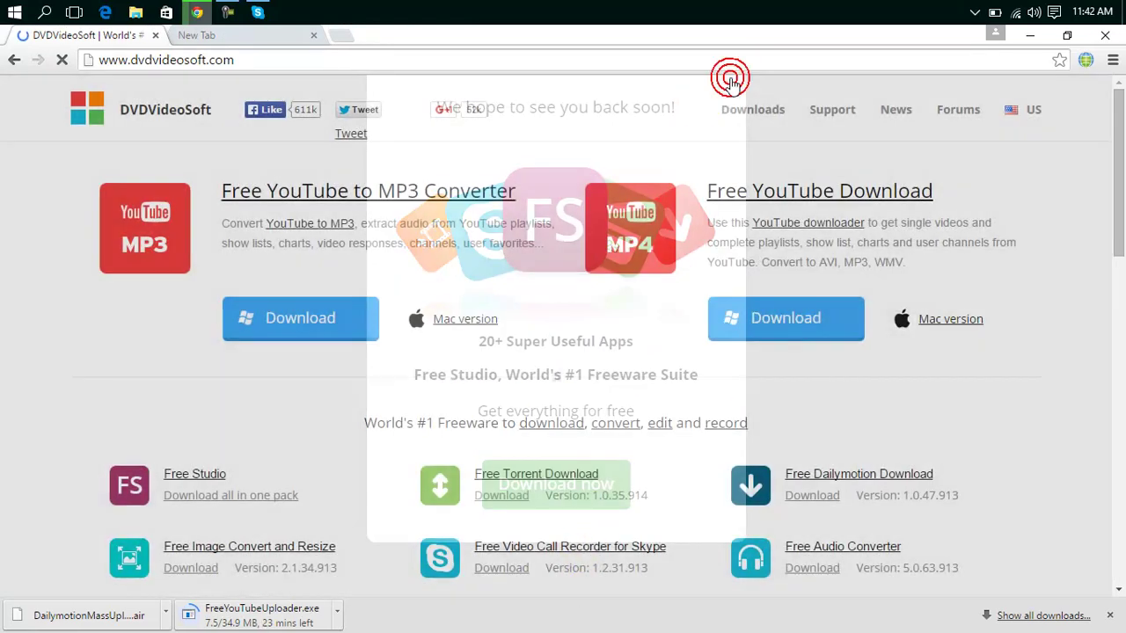
{"action": "left_click", "coordinate": [1088, 62]}
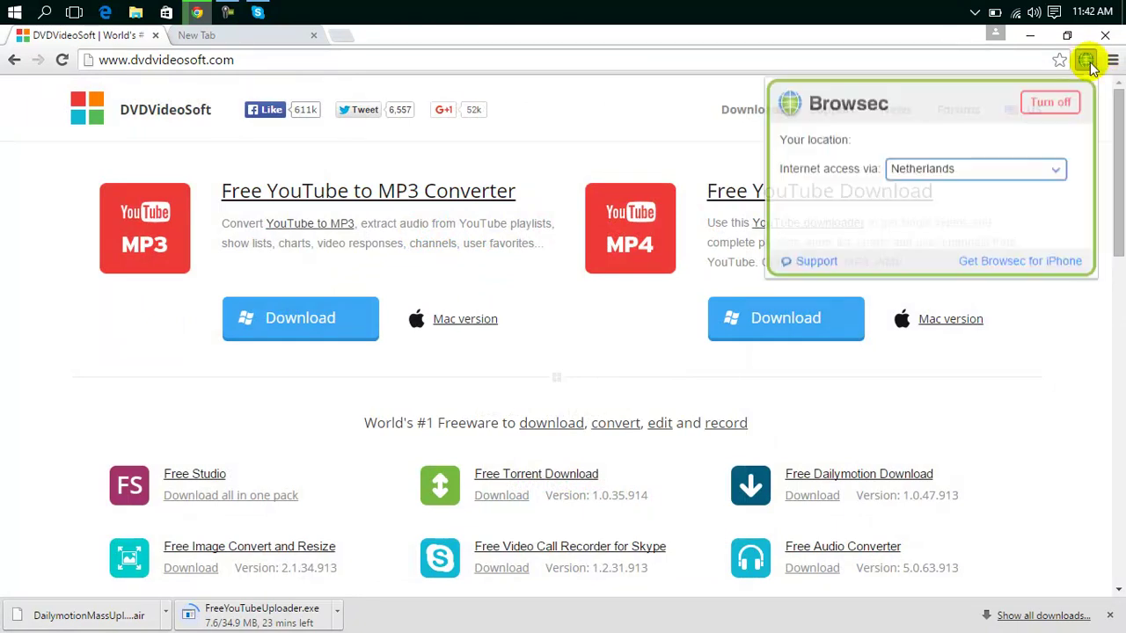
{"action": "left_click", "coordinate": [1065, 104]}
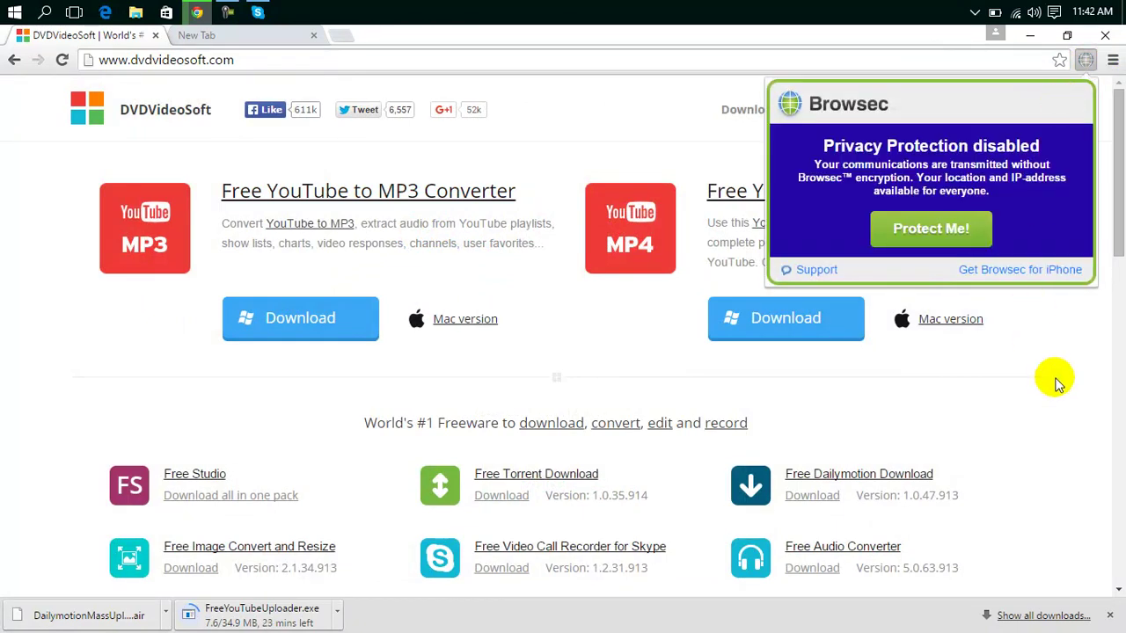
{"action": "left_click", "coordinate": [1056, 381]}
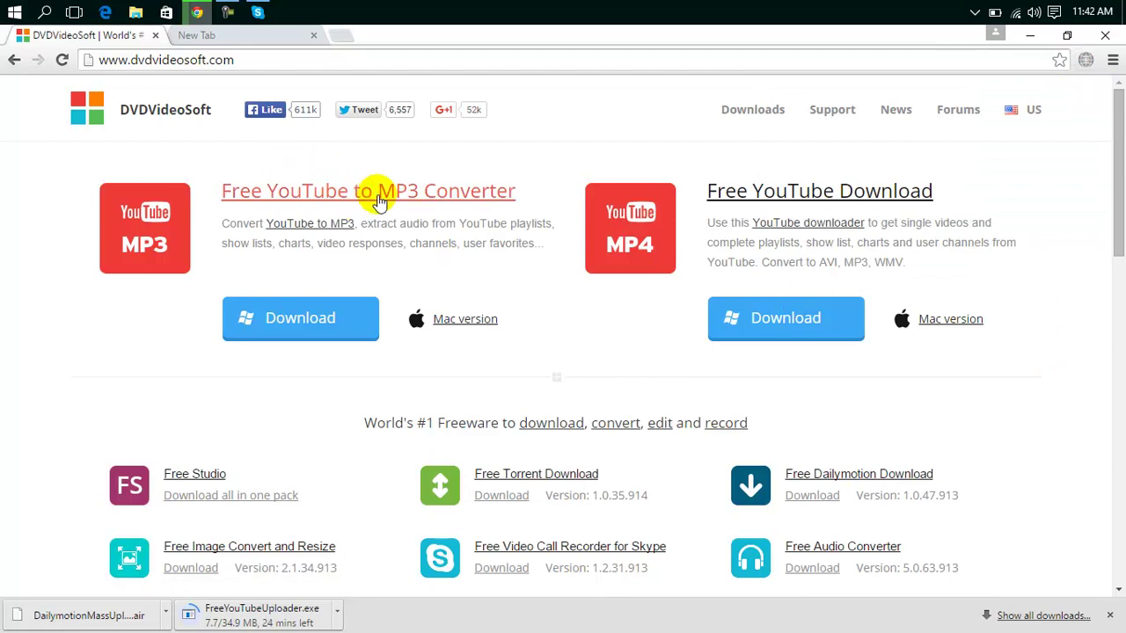
{"action": "left_click", "coordinate": [157, 35]}
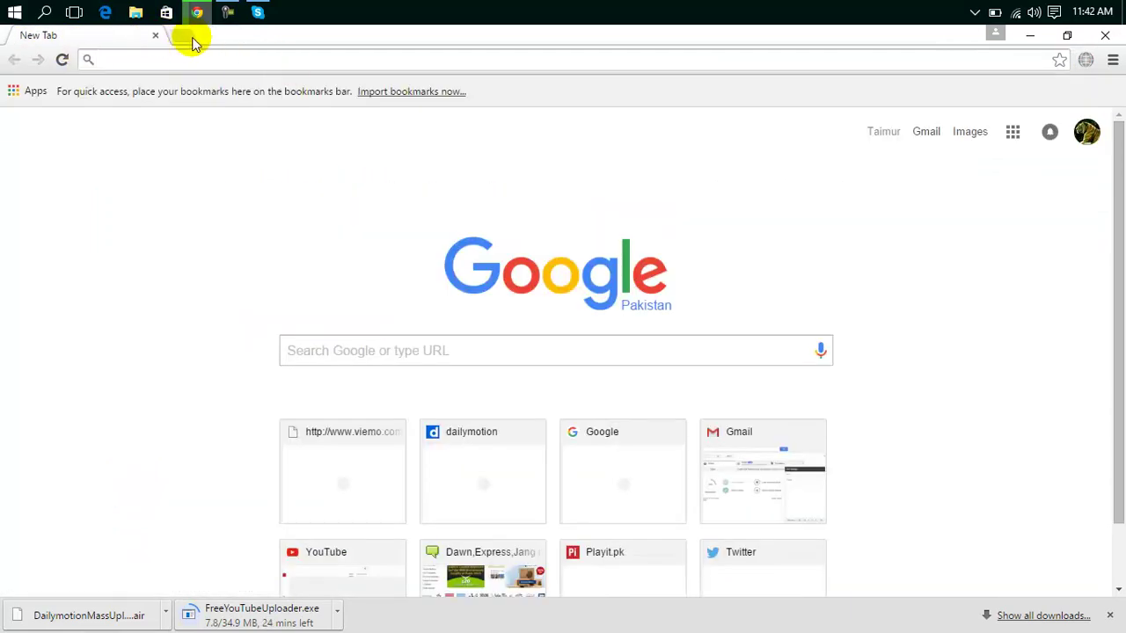
{"action": "left_click", "coordinate": [187, 39]}
Open dailymotion.com from the address bar and go to its video upload page.
{"action": "left_click", "coordinate": [153, 35]}
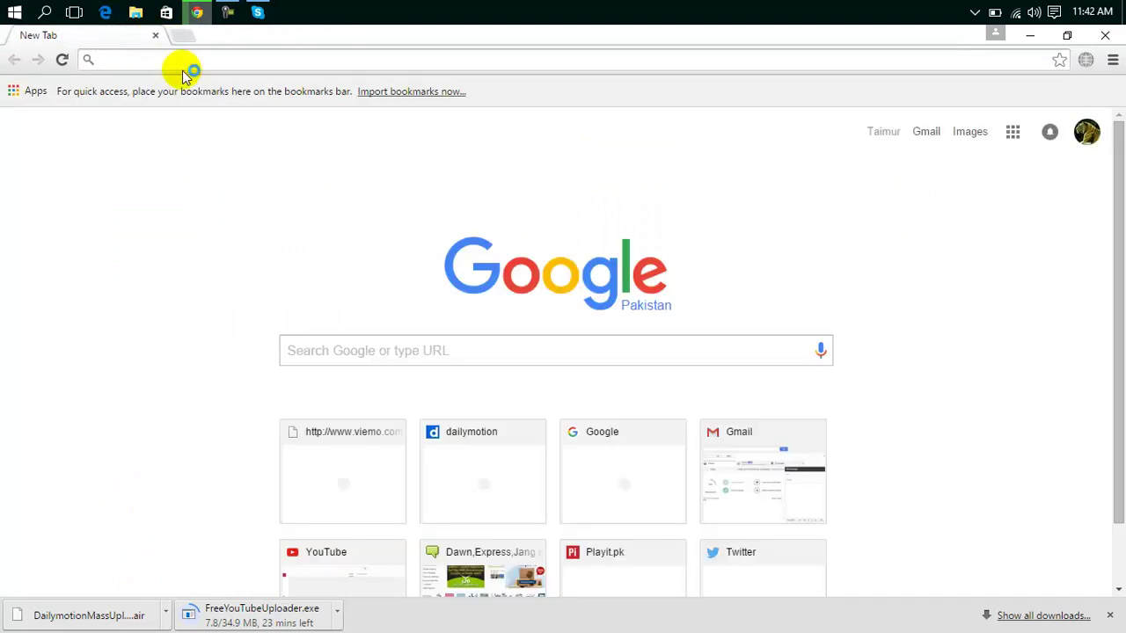
{"action": "left_click", "coordinate": [183, 69]}
{"action": "type", "text": "dai"}
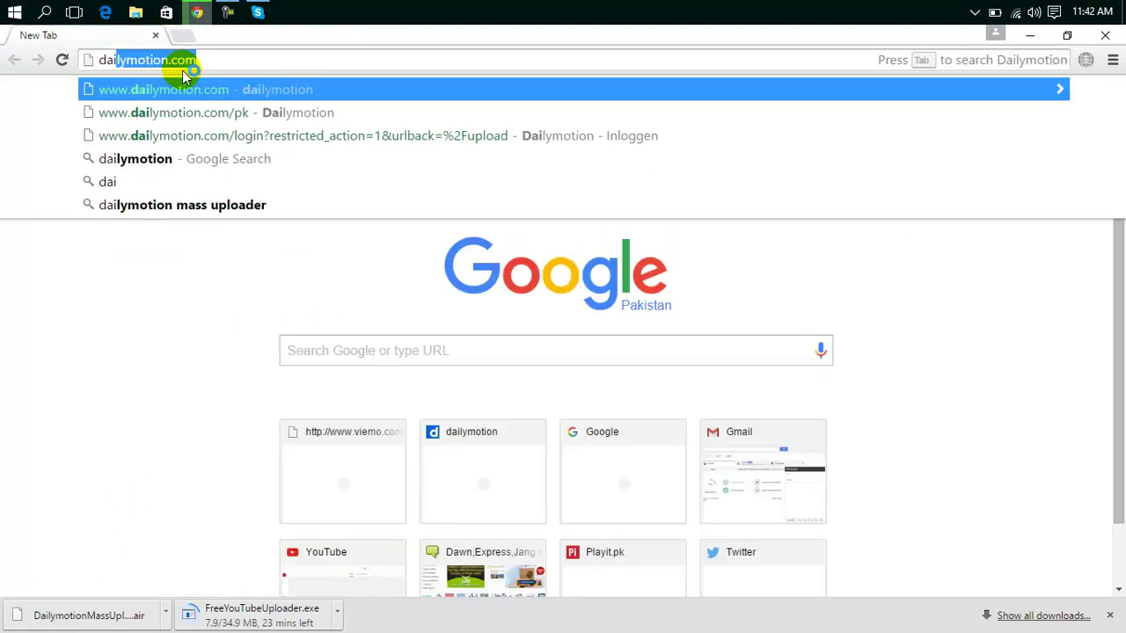
{"action": "key", "text": "Return"}
{"action": "left_click", "coordinate": [708, 104]}
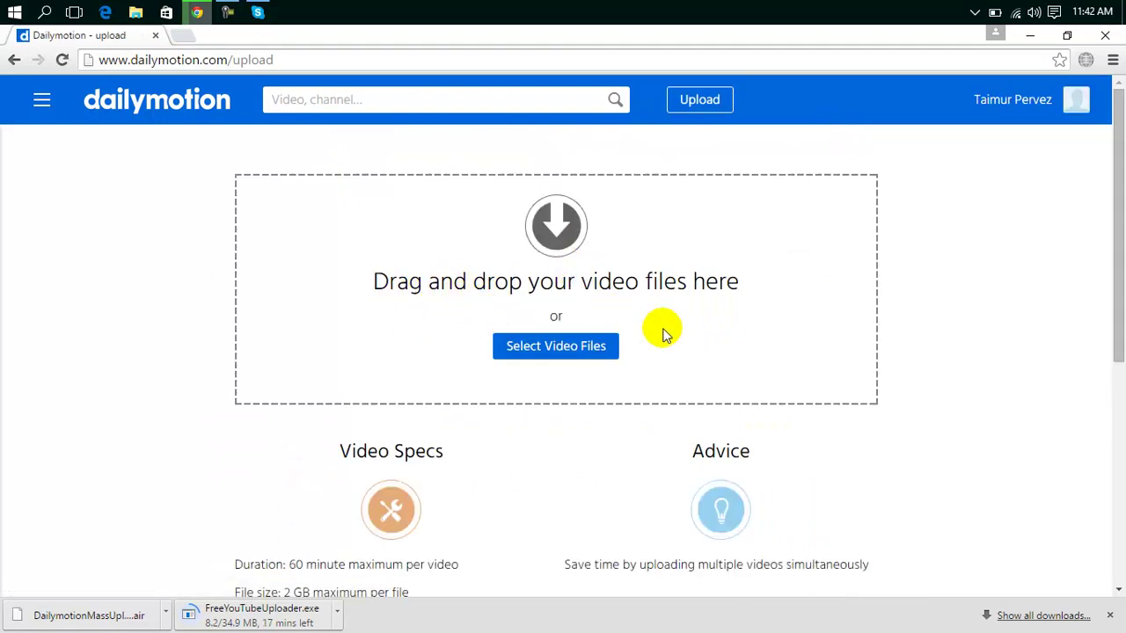
Upload the Desktop file 'Baarish 720p - Yaariyan [Funmaza.com]' to Dailymotion.
{"action": "left_click", "coordinate": [587, 348]}
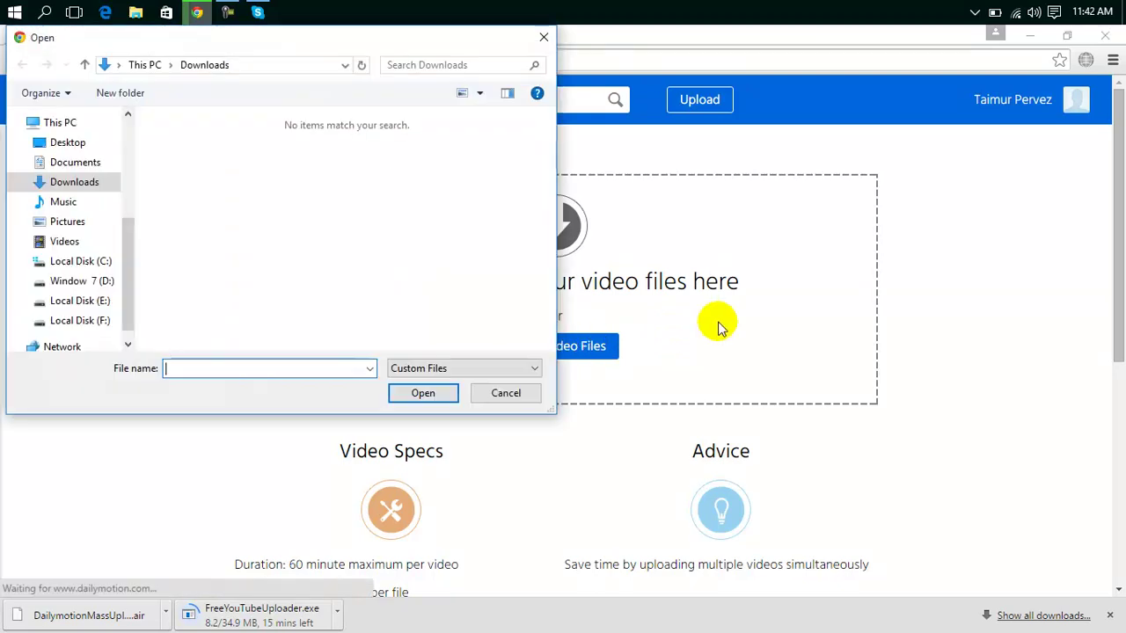
{"action": "left_click", "coordinate": [75, 140]}
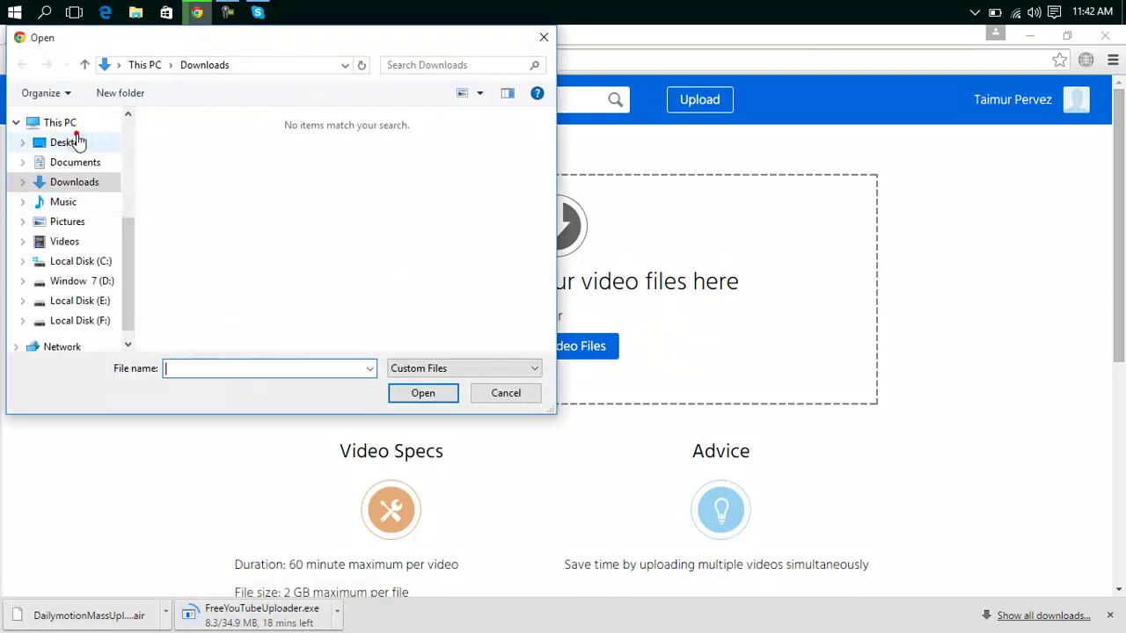
{"action": "double_click", "coordinate": [195, 158]}
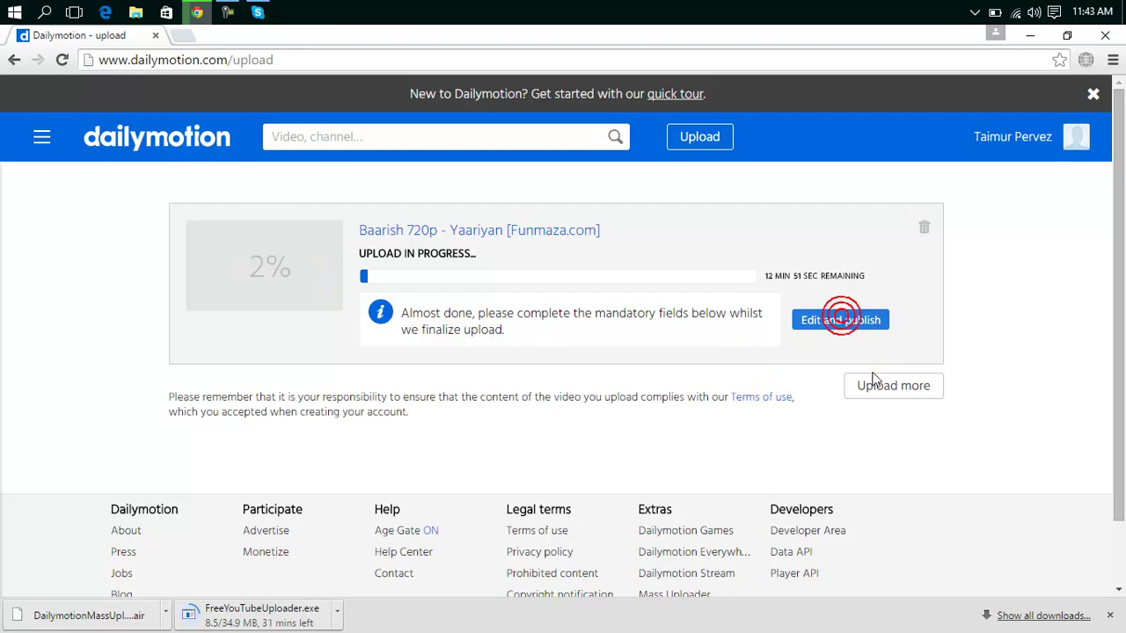
Open the video's details and trim the title to 'Baarish 720p - Yaariyan'.
{"action": "left_click", "coordinate": [818, 318]}
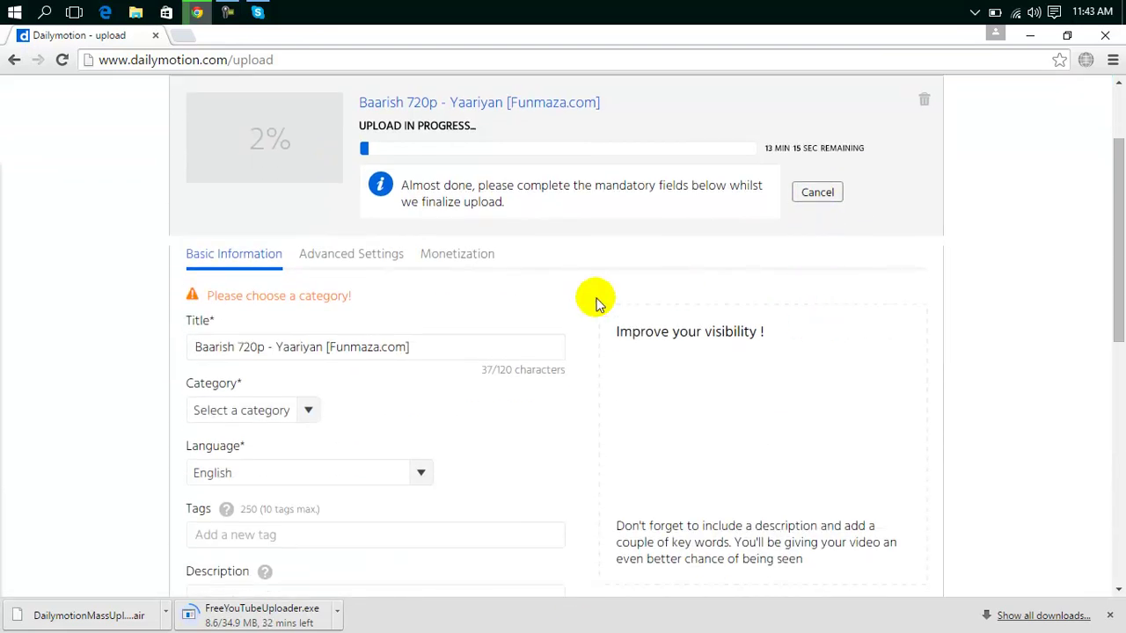
{"action": "left_click_drag", "start_coordinate": [422, 343], "coordinate": [322, 346]}
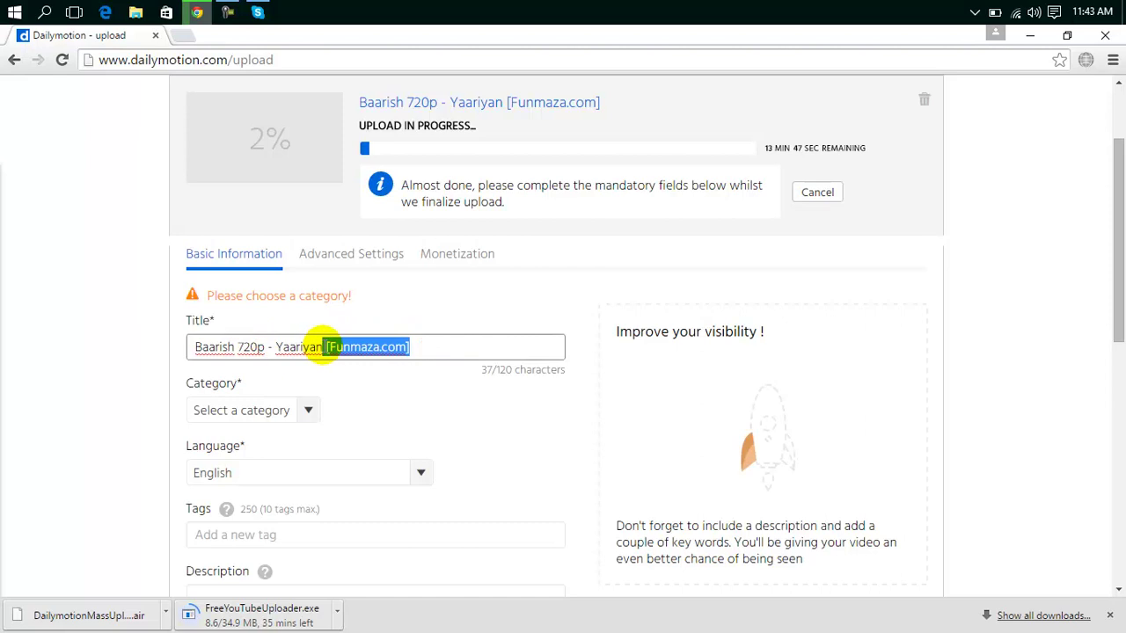
{"action": "key", "text": "BackSpace"}
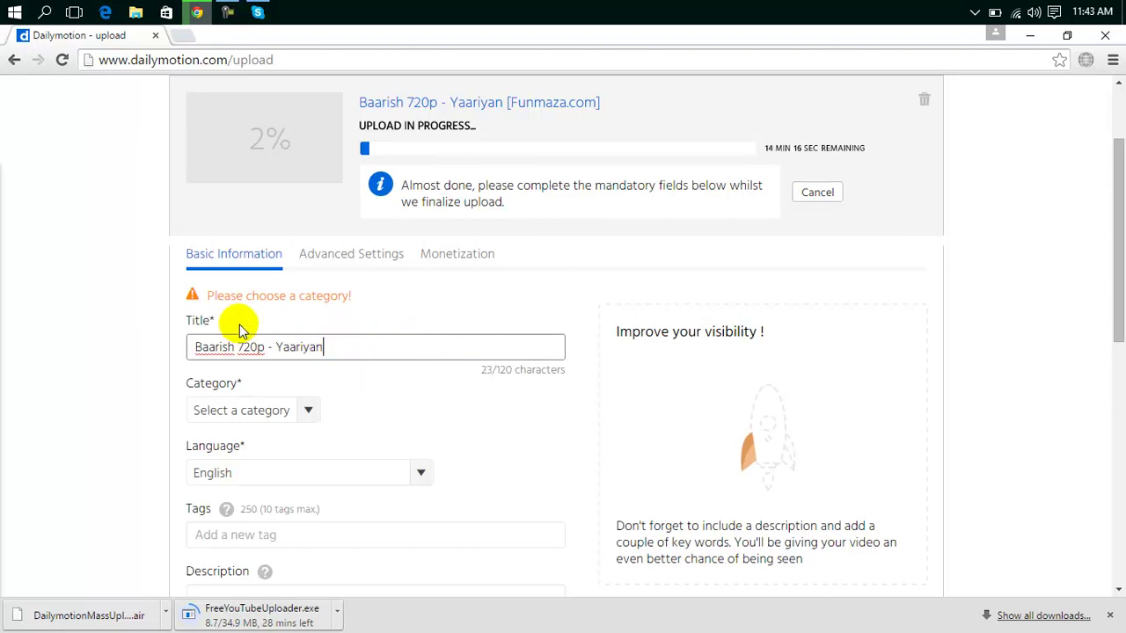
Set the video category to Comedy & Entertainment.
{"action": "left_click", "coordinate": [290, 416]}
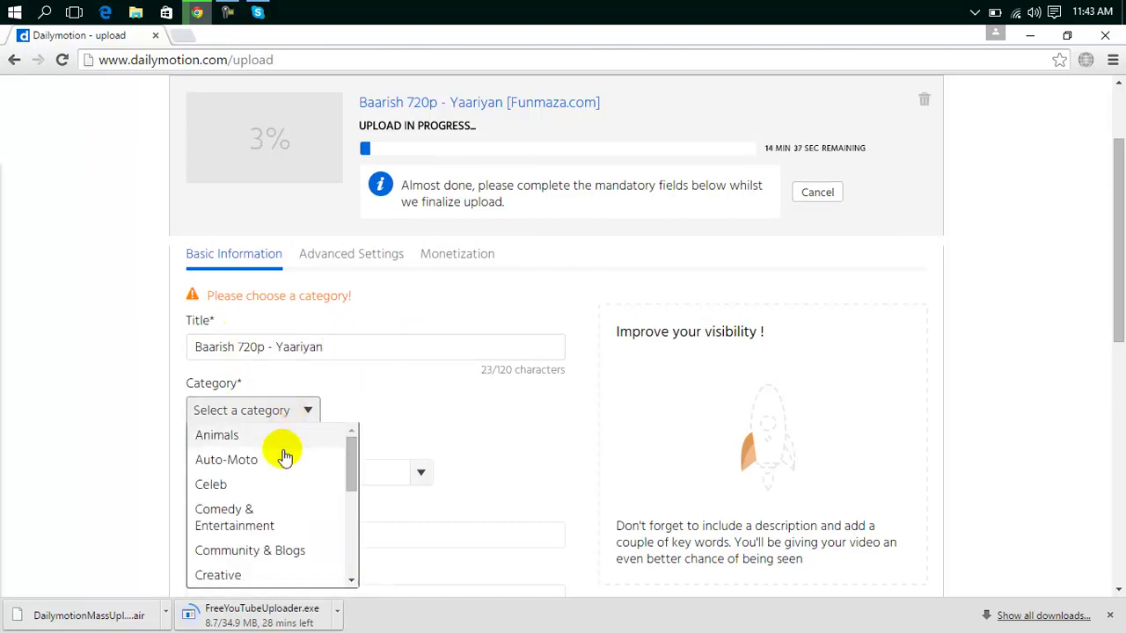
{"action": "left_click", "coordinate": [231, 517]}
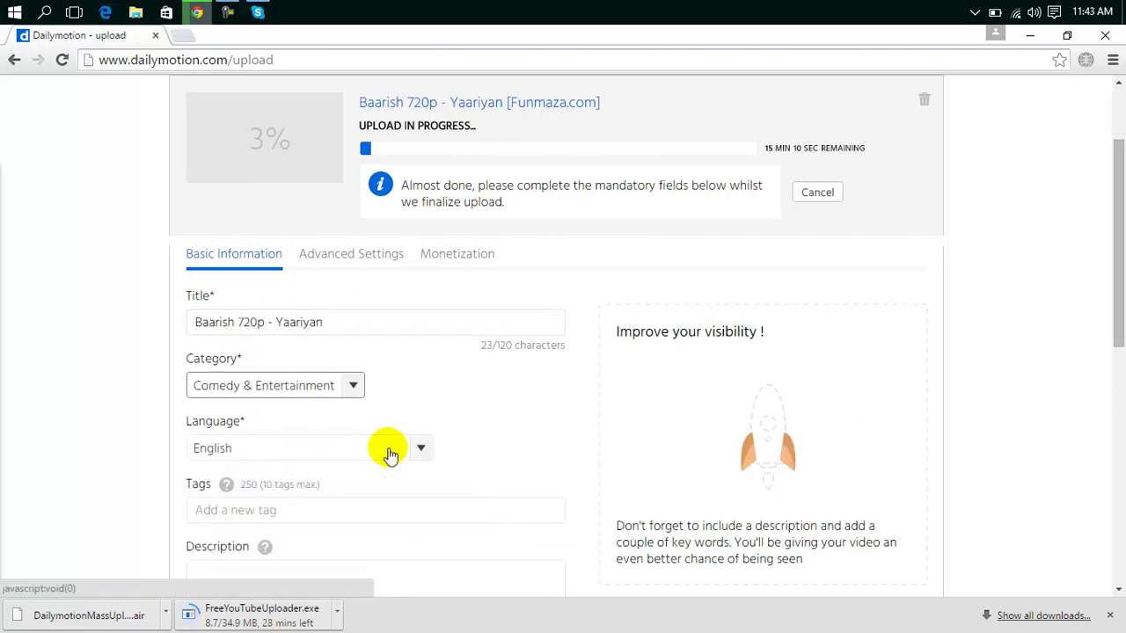
{"action": "left_click_drag", "start_coordinate": [1117, 278], "coordinate": [1113, 309]}
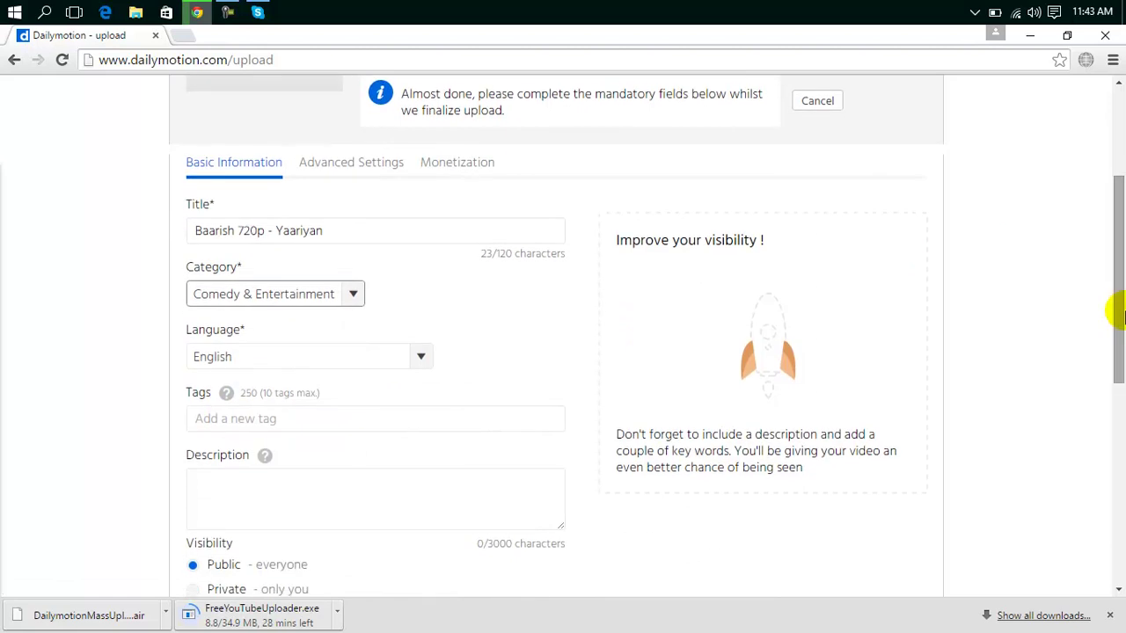
{"action": "left_click", "coordinate": [360, 297]}
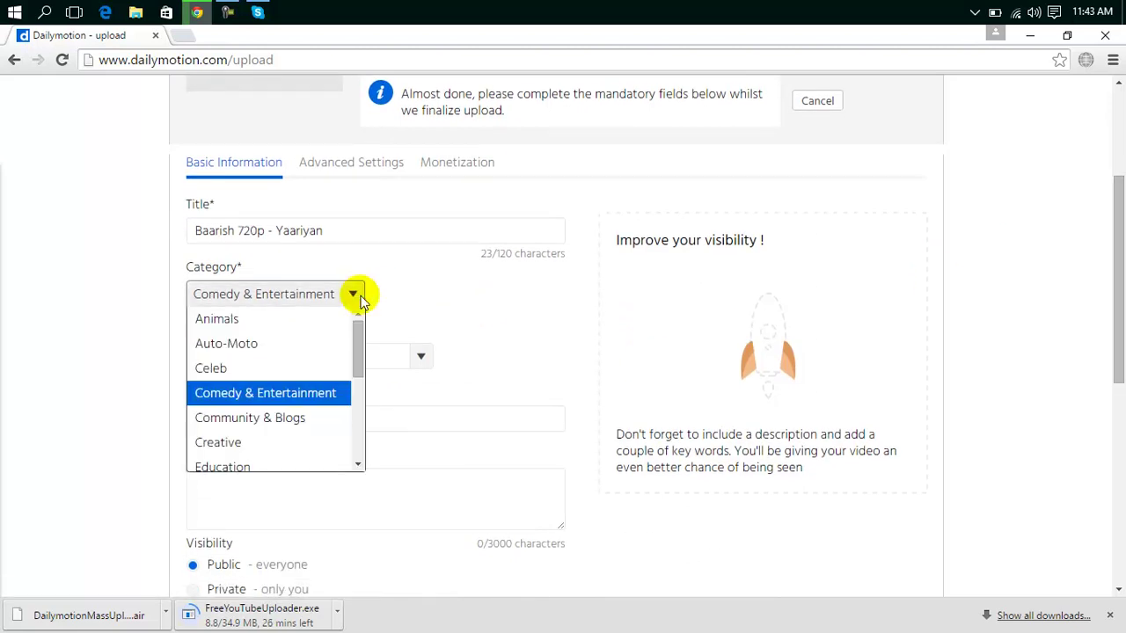
{"action": "left_click_drag", "start_coordinate": [359, 334], "coordinate": [363, 315]}
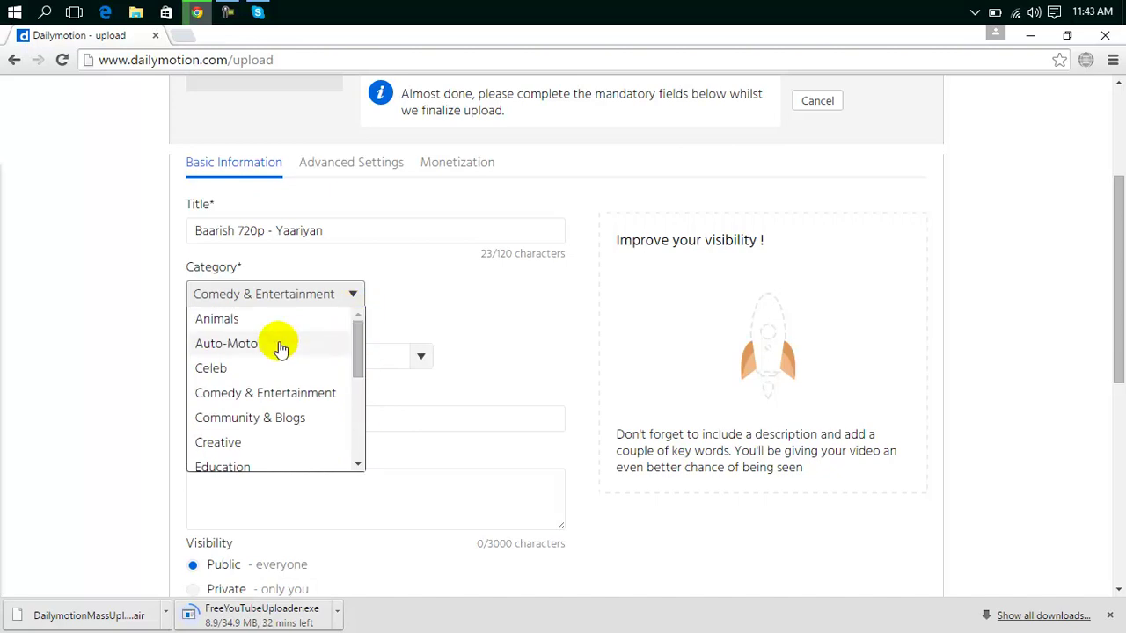
{"action": "left_click", "coordinate": [589, 349]}
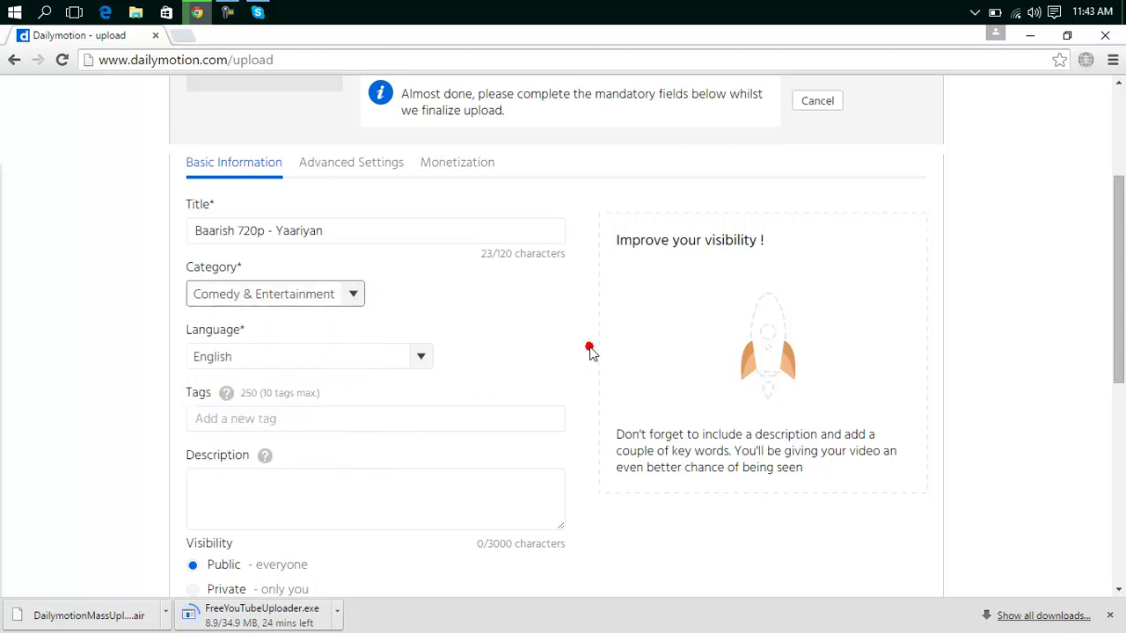
Look over the tags and description fields, then scroll the form back to the top.
{"action": "left_click", "coordinate": [309, 425]}
{"action": "left_click", "coordinate": [290, 486]}
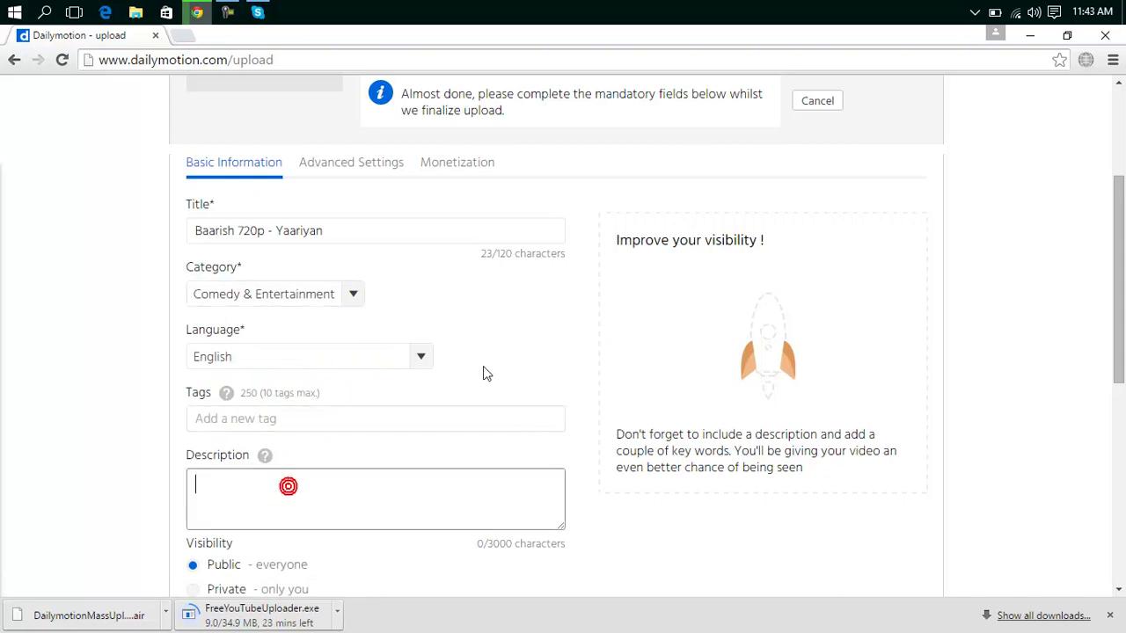
{"action": "left_click_drag", "start_coordinate": [1123, 305], "coordinate": [1065, 397]}
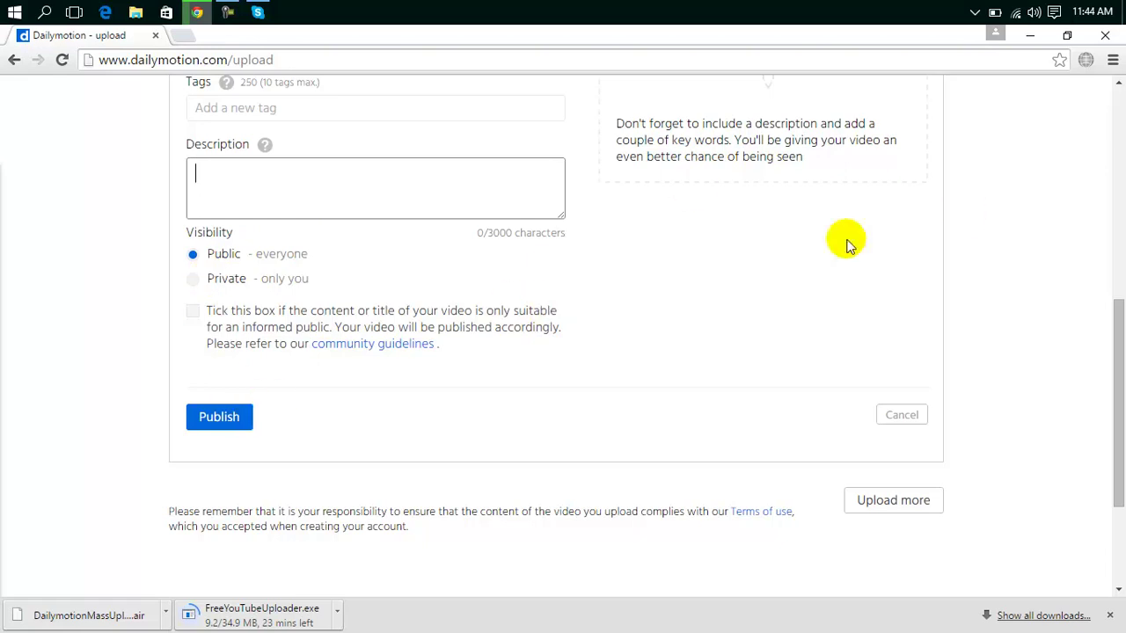
{"action": "left_click_drag", "start_coordinate": [1122, 328], "coordinate": [1122, 114]}
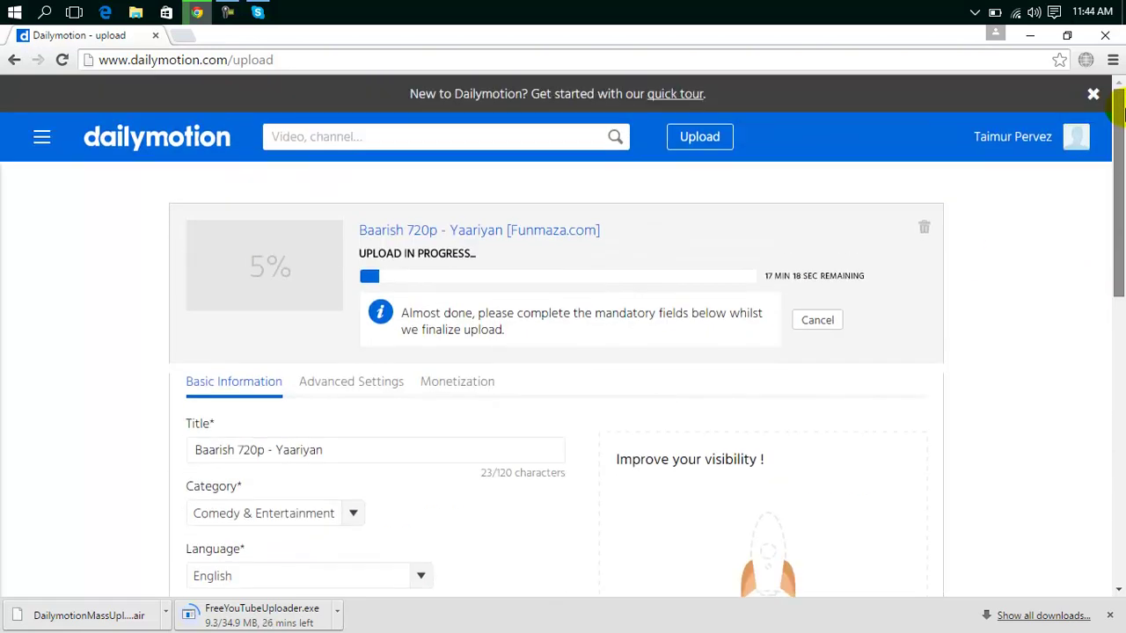
{"action": "left_click_drag", "start_coordinate": [1122, 114], "coordinate": [1106, 379]}
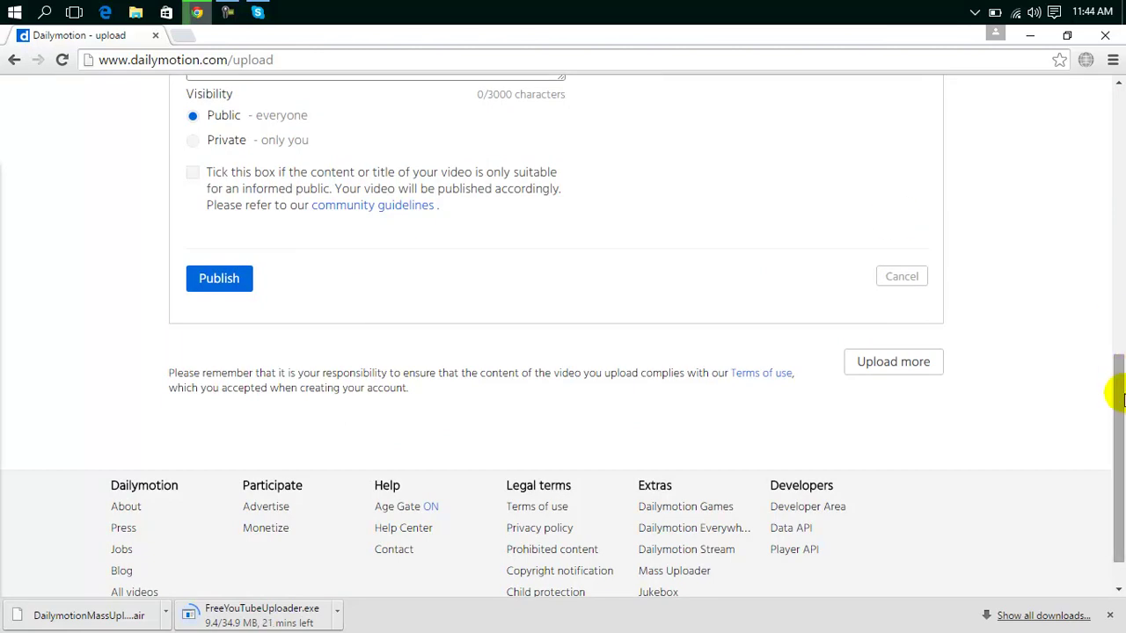
{"action": "left_click_drag", "start_coordinate": [1117, 397], "coordinate": [1117, 97]}
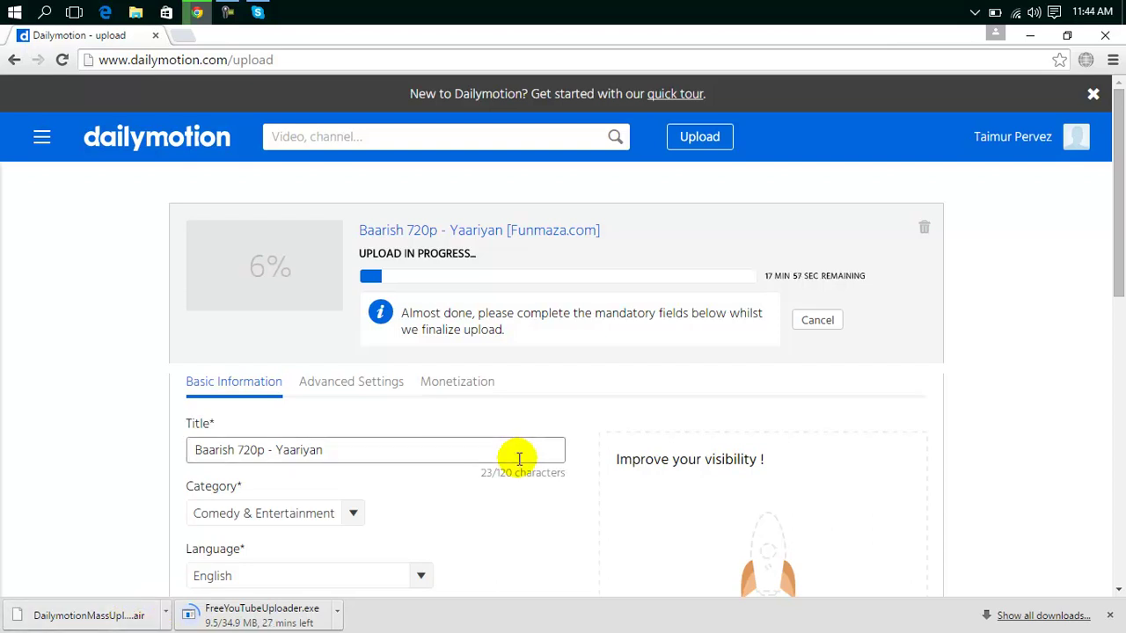
In a new tab, search Google for filehippo and open the FileHippo.com site.
{"action": "left_click", "coordinate": [183, 39]}
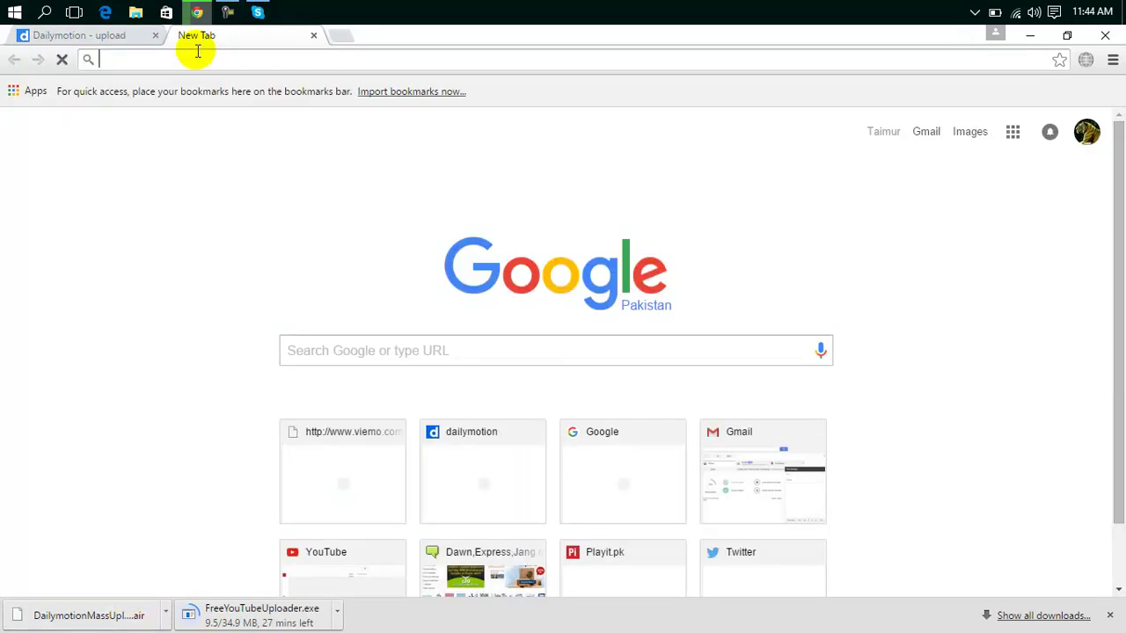
{"action": "type", "text": "google"}
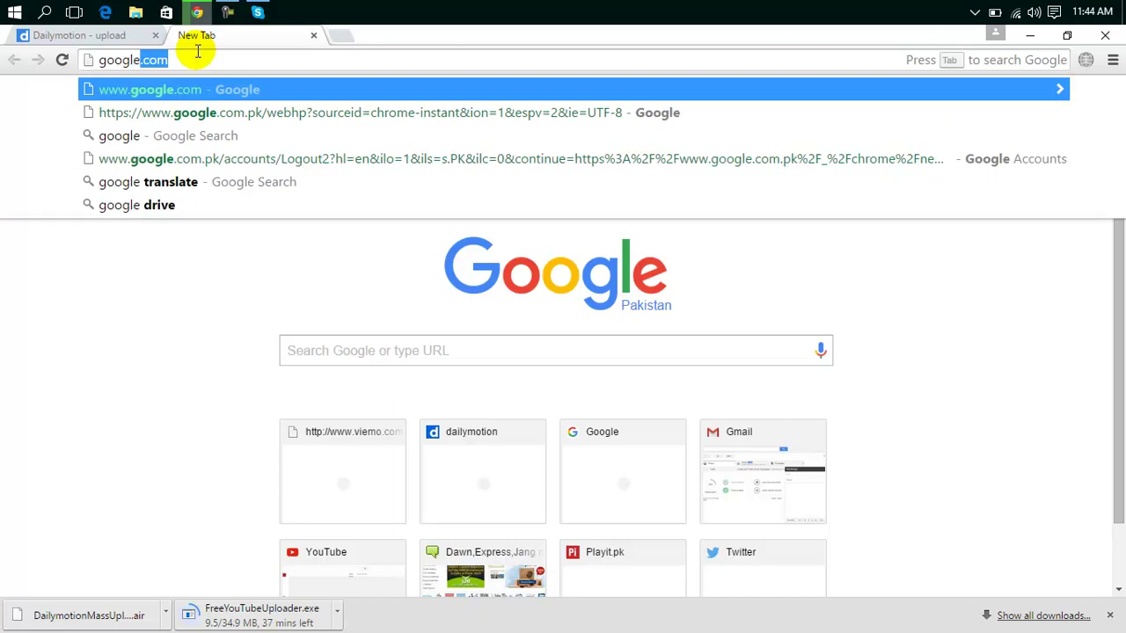
{"action": "key", "text": "BackSpace"}
{"action": "key", "text": "BackSpace"}
{"action": "key", "text": "BackSpace"}
{"action": "key", "text": "BackSpace"}
{"action": "key", "text": "BackSpace"}
{"action": "key", "text": "BackSpace"}
{"action": "key", "text": "BackSpace"}
{"action": "type", "text": "filehip"}
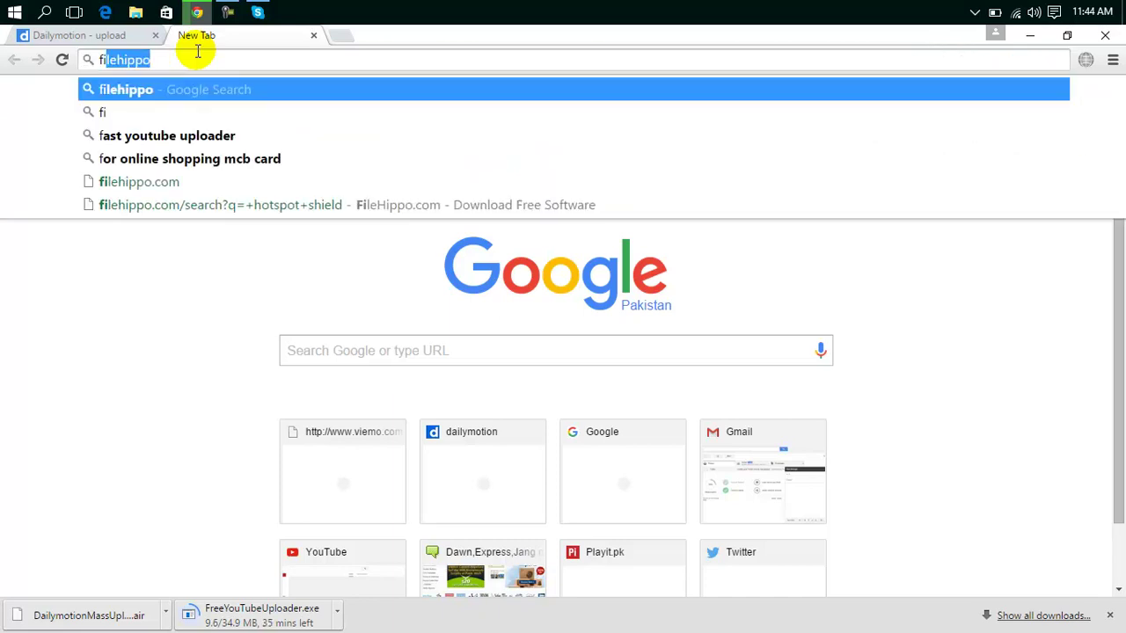
{"action": "type", "text": "po"}
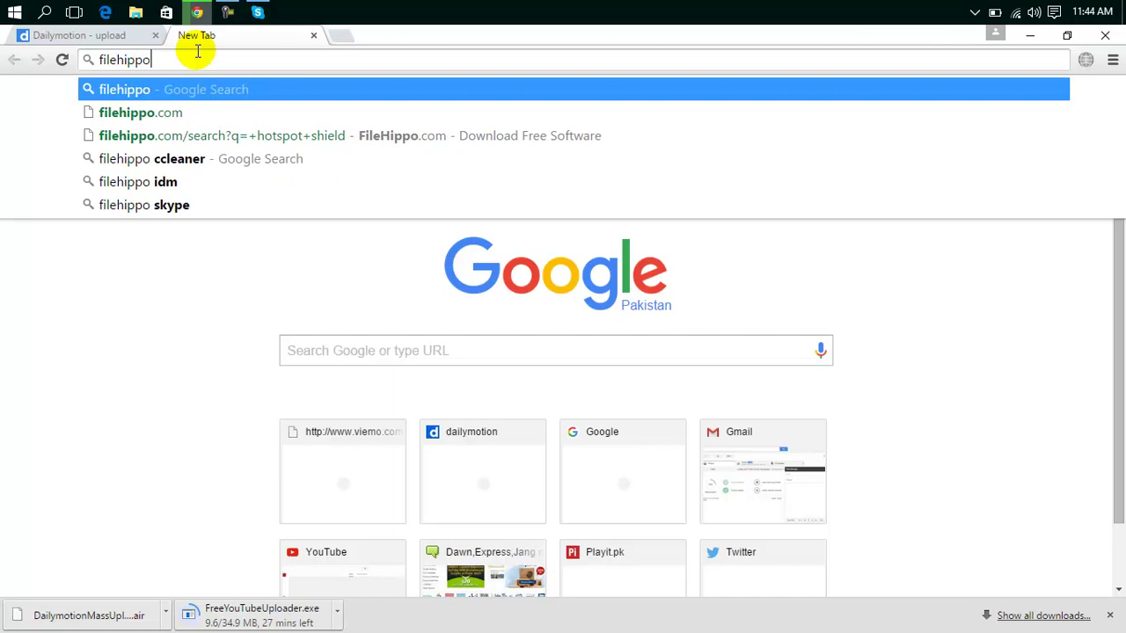
{"action": "key", "text": "Return"}
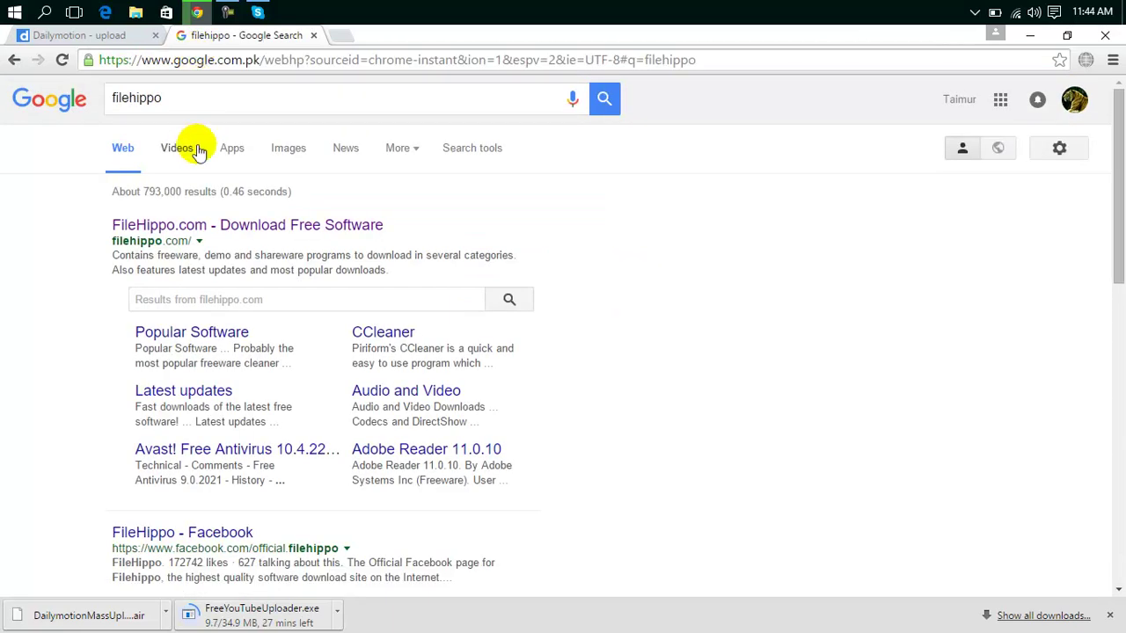
{"action": "left_click", "coordinate": [196, 227]}
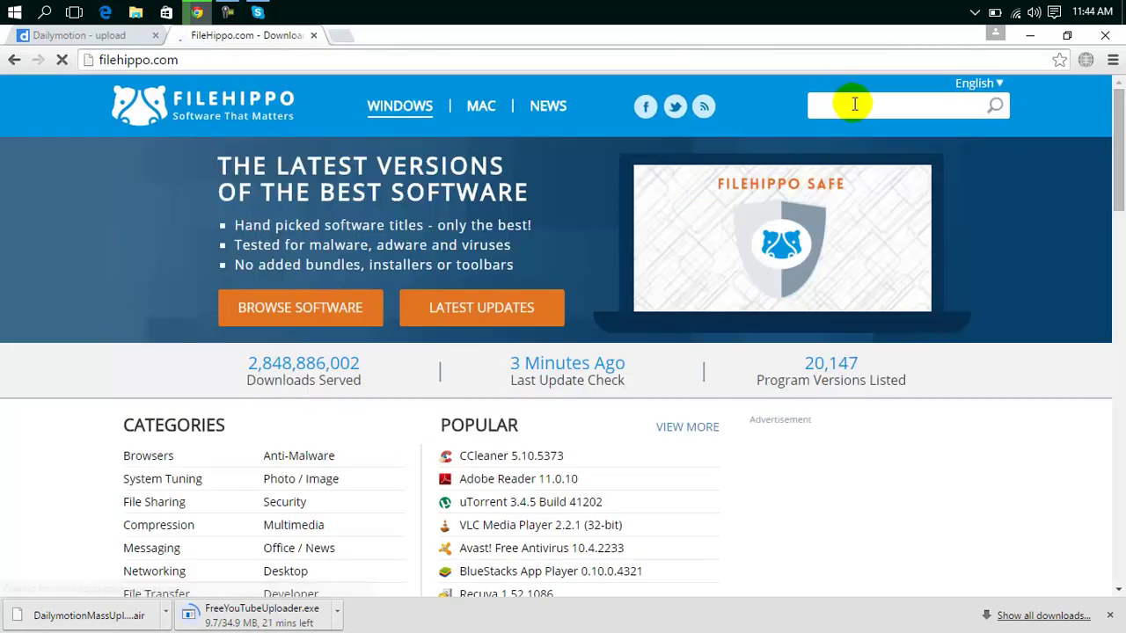
Search FileHippo for 'youtube uploader', open the Upload Video Files ad, then close that tab.
{"action": "left_click", "coordinate": [858, 105]}
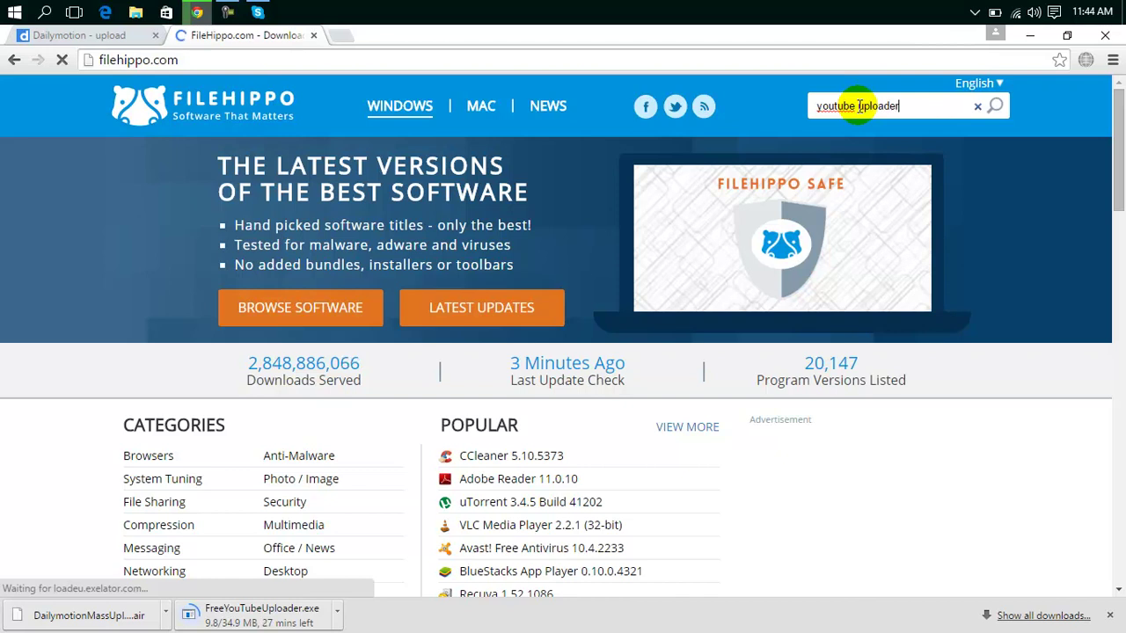
{"action": "key", "text": "Return"}
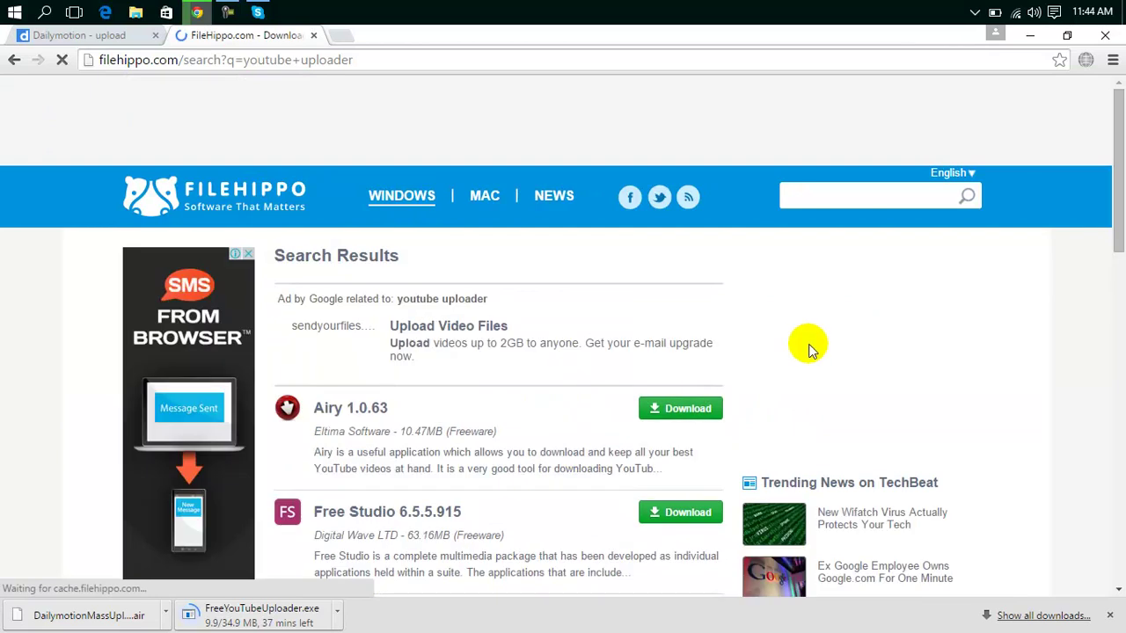
{"action": "left_click_drag", "start_coordinate": [1121, 202], "coordinate": [1108, 284]}
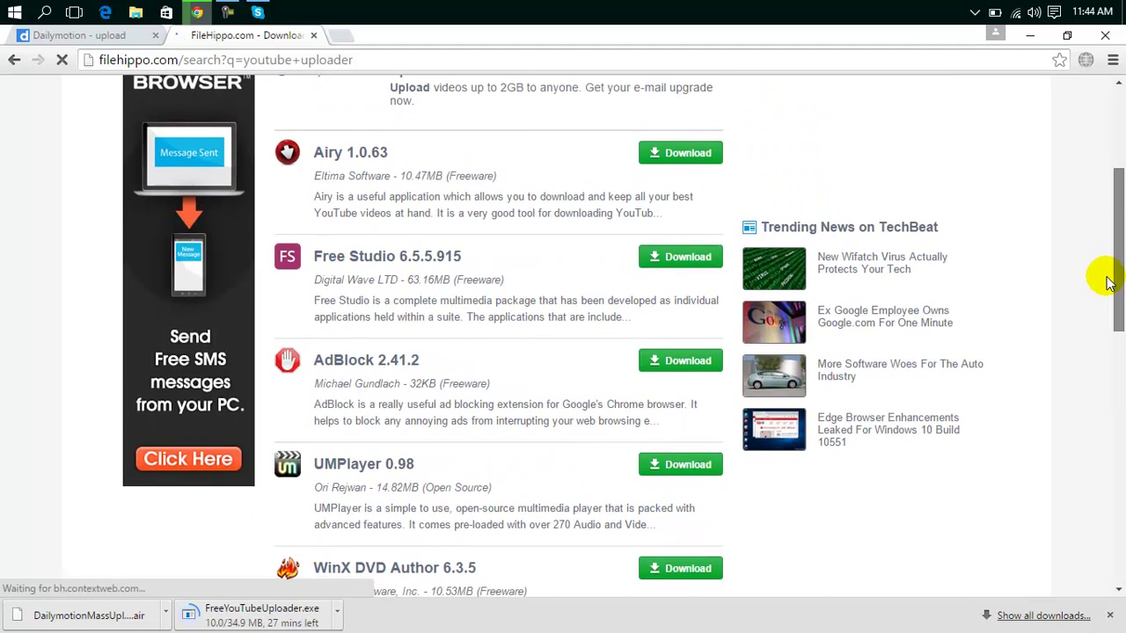
{"action": "left_click_drag", "start_coordinate": [1107, 283], "coordinate": [1118, 519]}
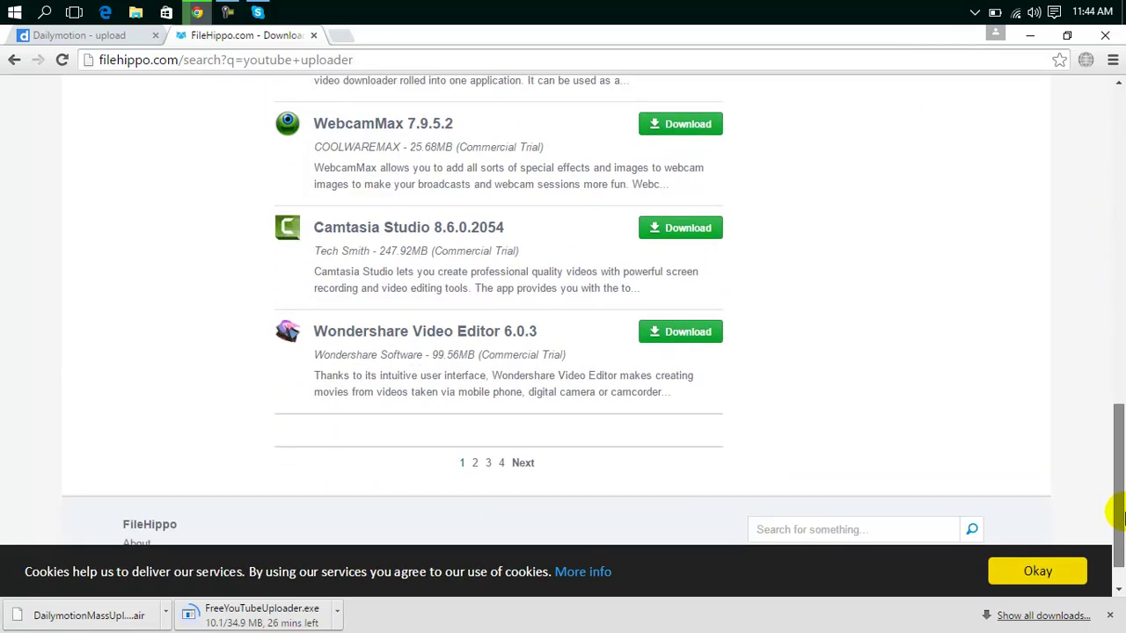
{"action": "scroll", "coordinate": [1085, 319], "scroll_direction": "up", "scroll_amount": 7}
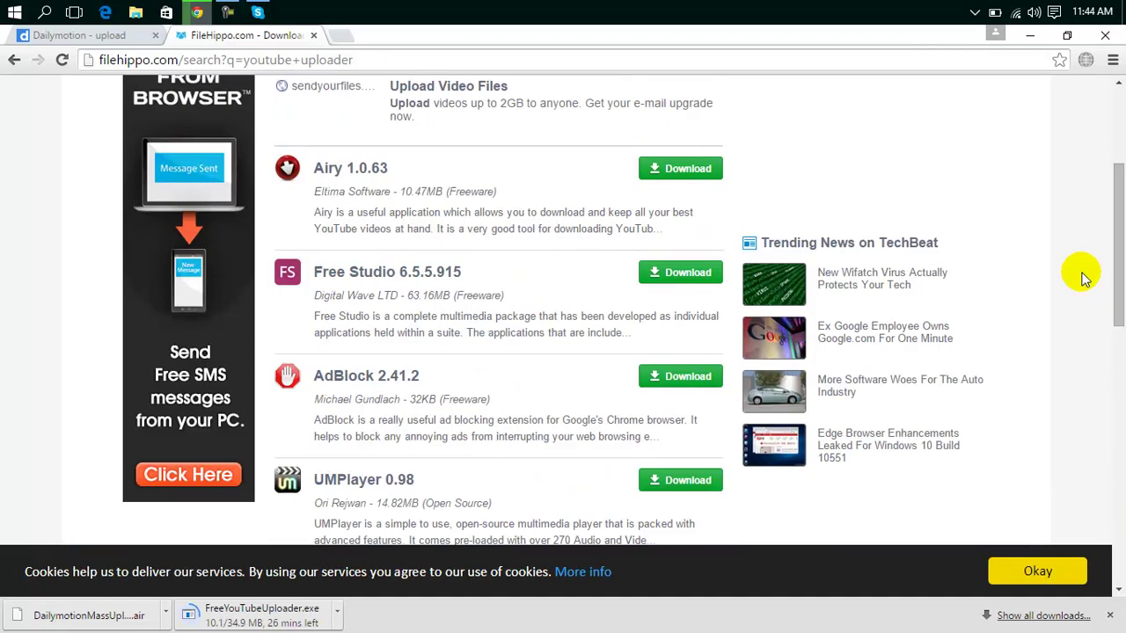
{"action": "scroll", "coordinate": [1119, 232], "scroll_direction": "up", "scroll_amount": 3}
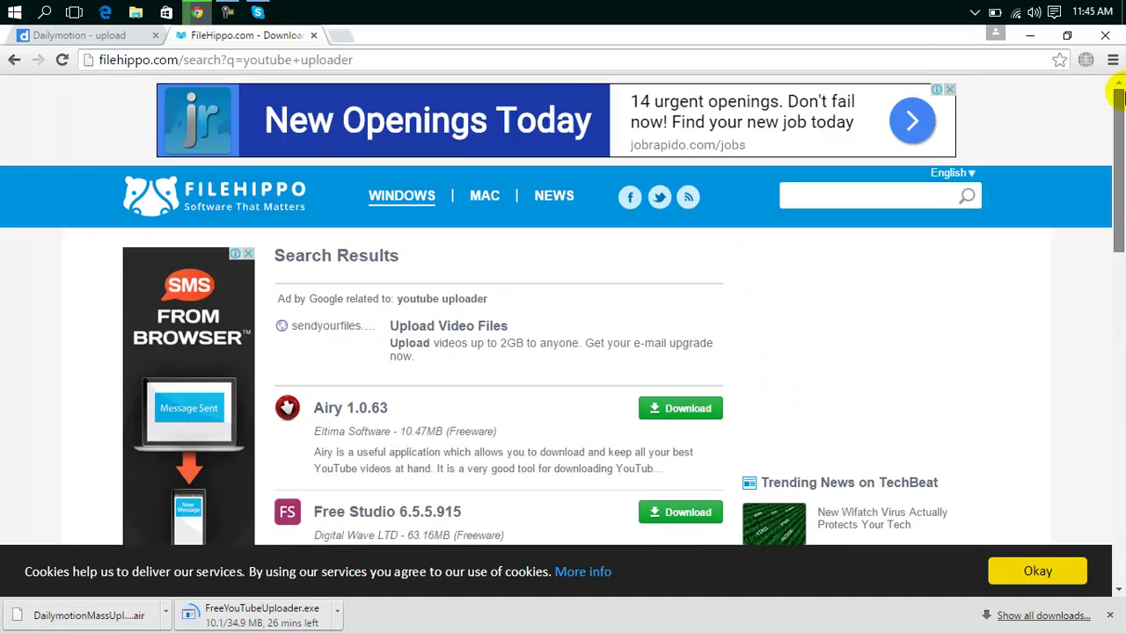
{"action": "left_click", "coordinate": [474, 334]}
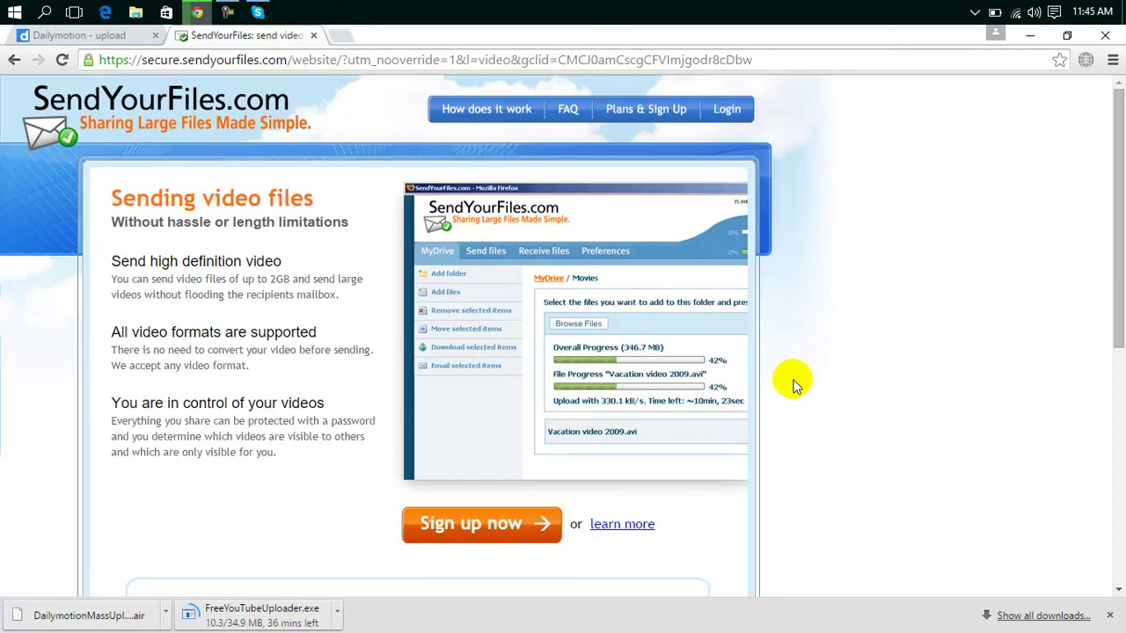
{"action": "left_click", "coordinate": [312, 36]}
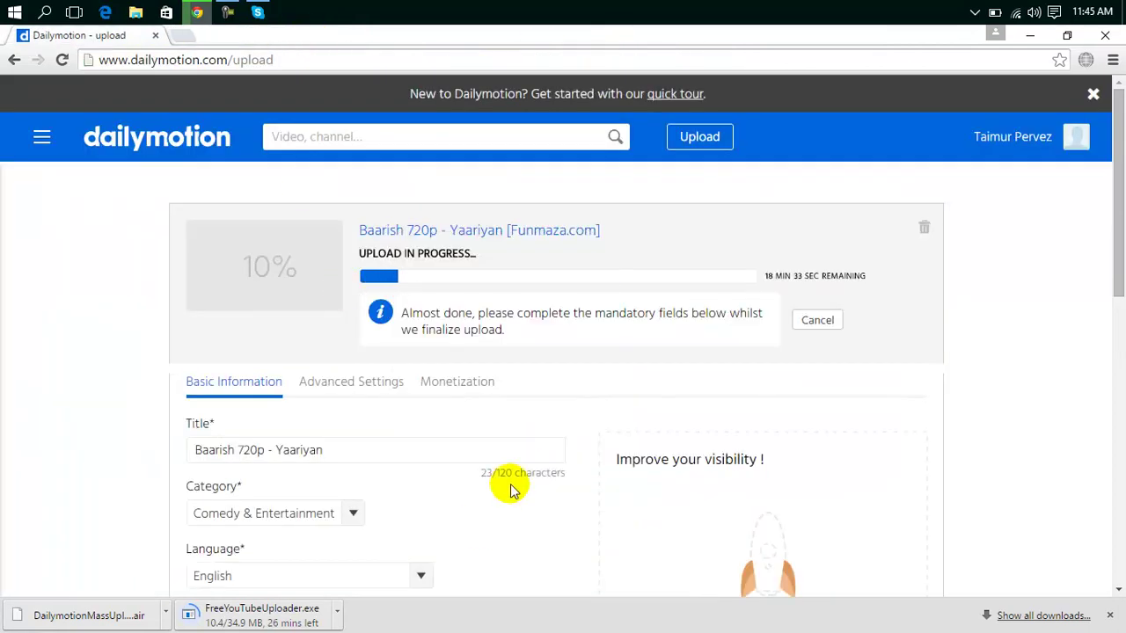
Search Google for 'dailymotion uploader' and open the Mass Uploader result in a new tab.
{"action": "left_click", "coordinate": [183, 37]}
{"action": "type", "text": "google"}
{"action": "key", "text": "Return"}
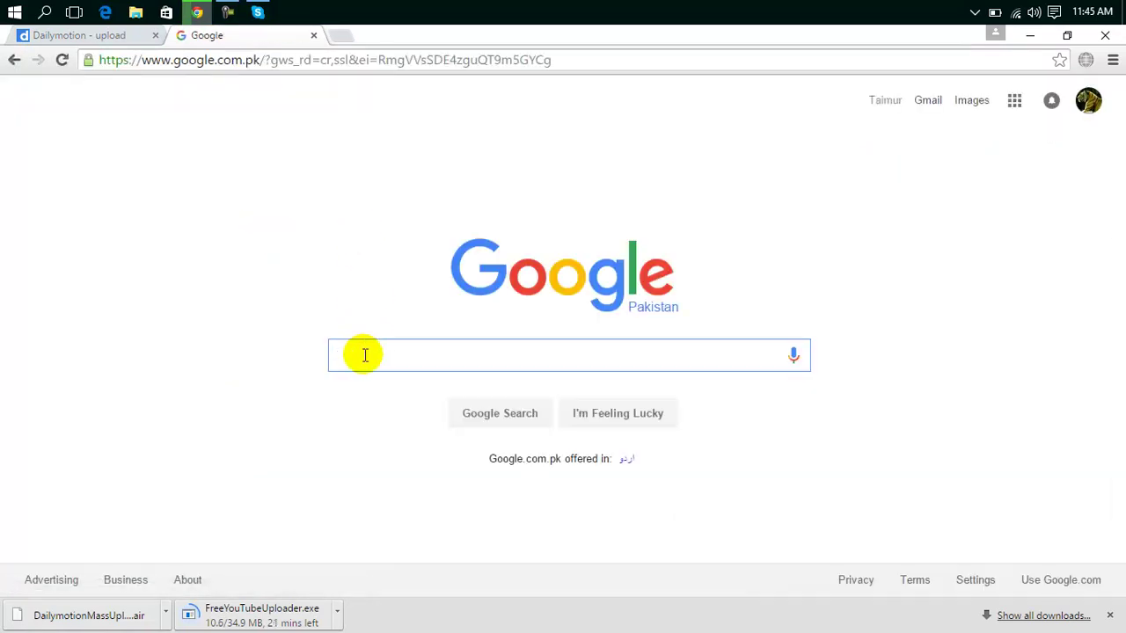
{"action": "type", "text": "dailymotion up"}
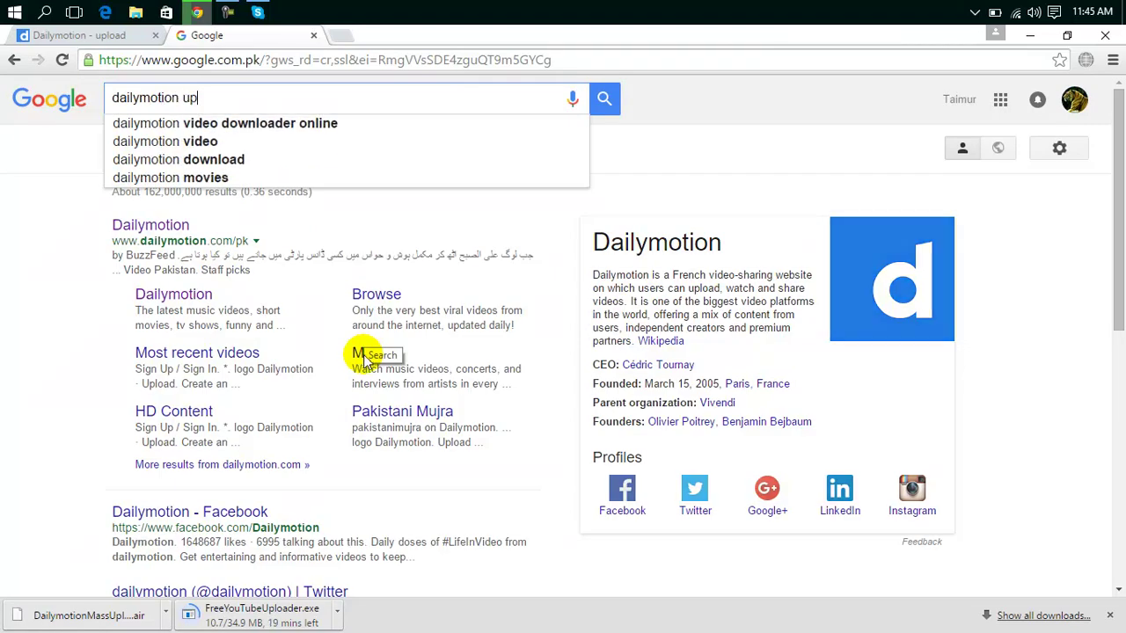
{"action": "type", "text": "loader"}
{"action": "key", "text": "Return"}
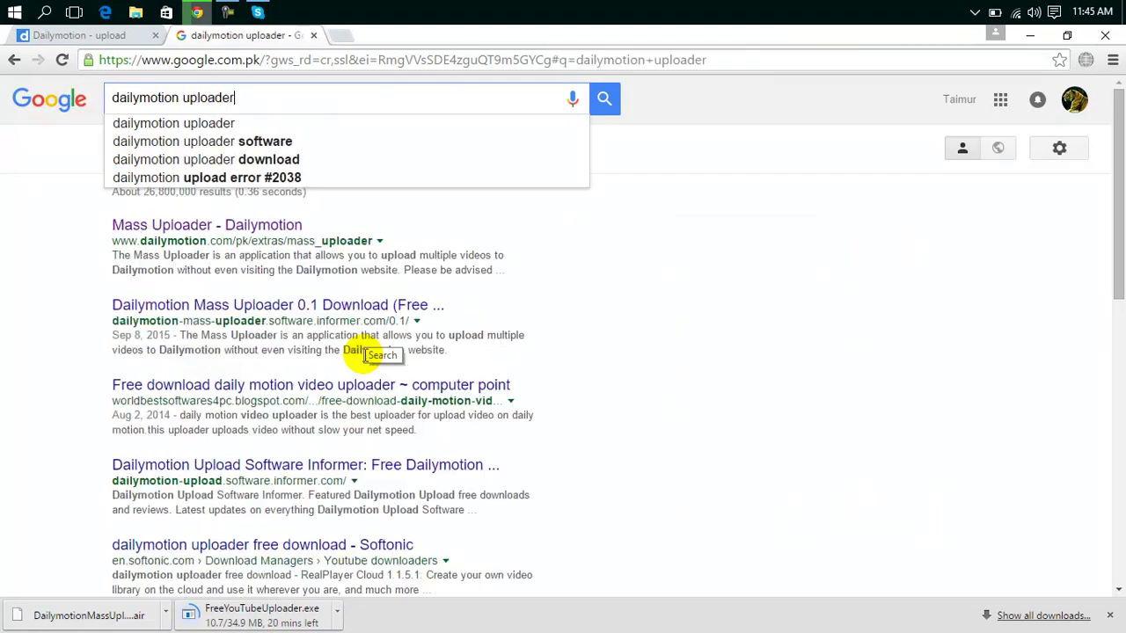
{"action": "right_click", "coordinate": [260, 229]}
{"action": "left_click", "coordinate": [284, 238]}
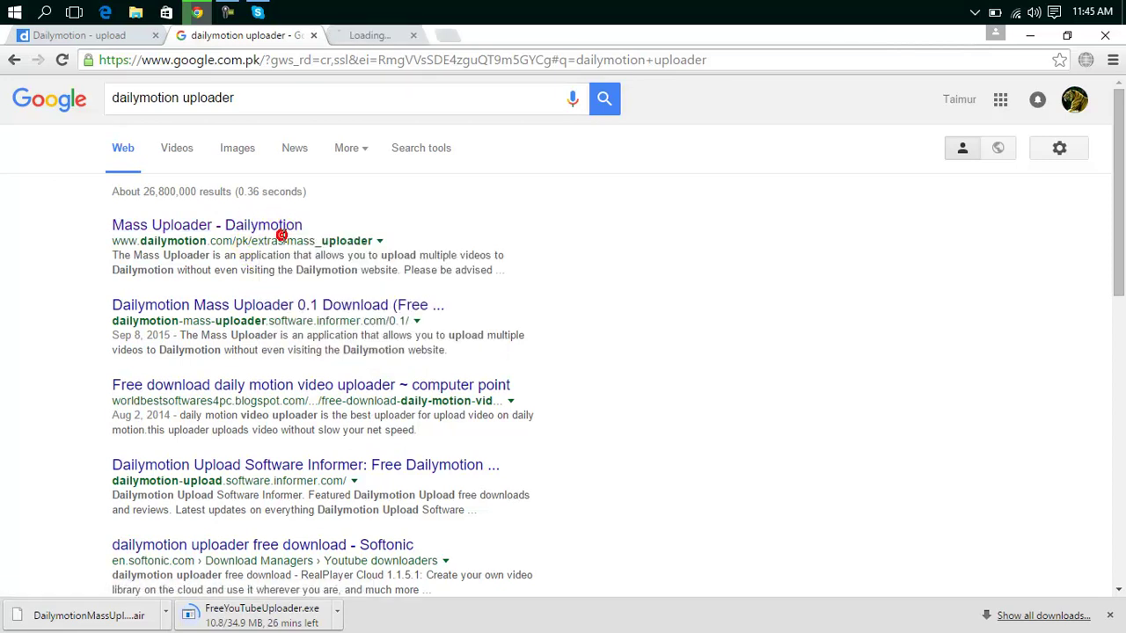
Download the Mass Uploader installer and set files of this type to always open.
{"action": "left_click", "coordinate": [406, 33]}
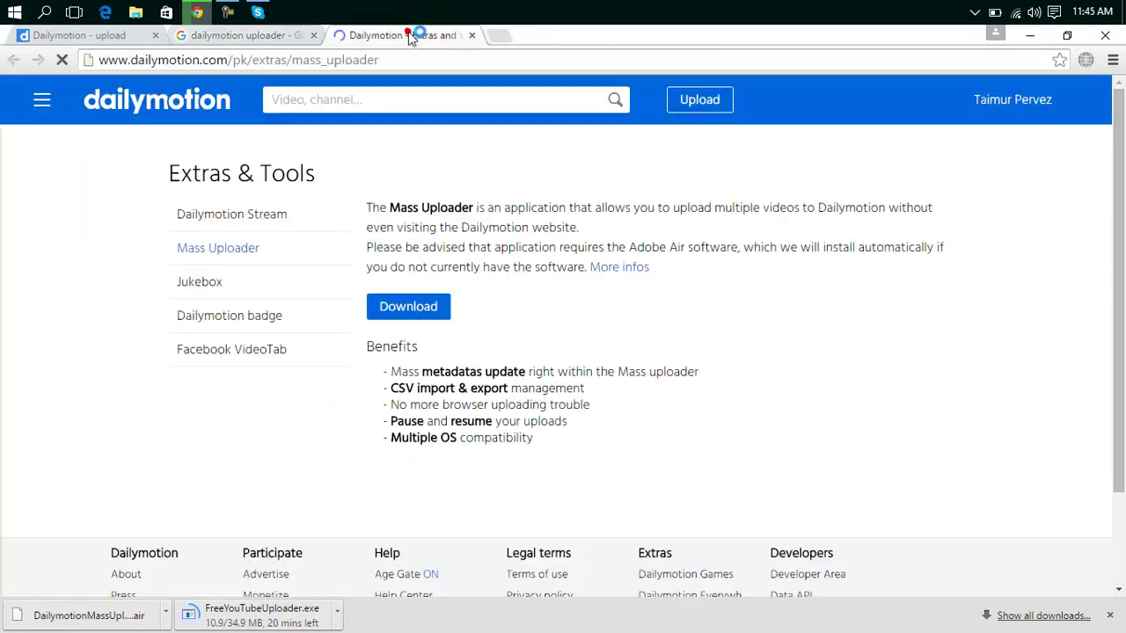
{"action": "left_click", "coordinate": [419, 312]}
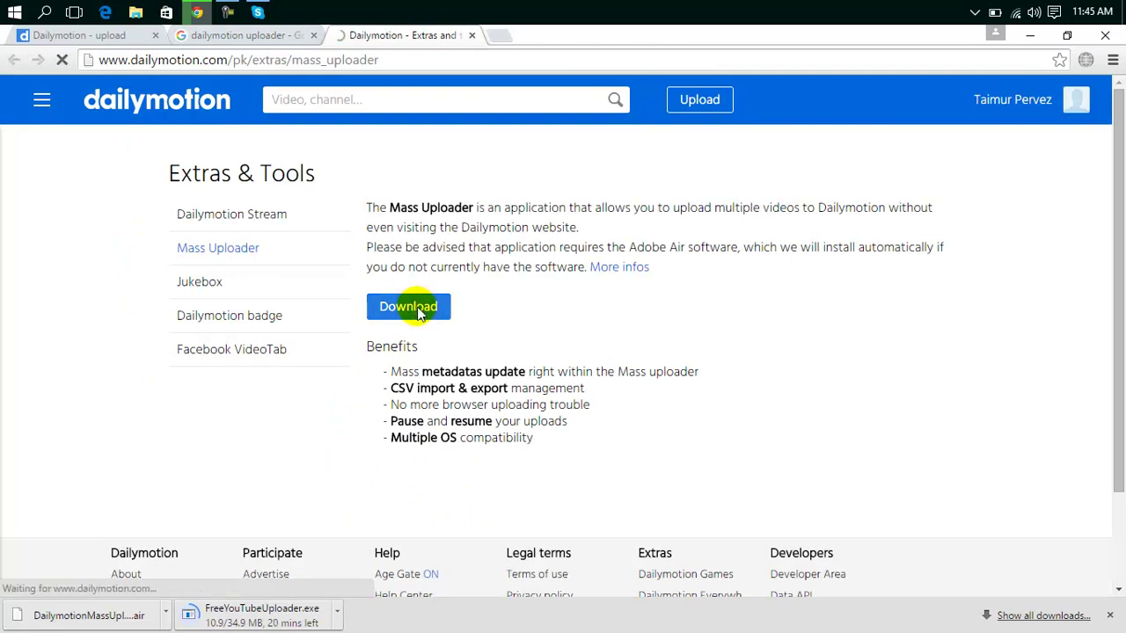
{"action": "left_click", "coordinate": [412, 313]}
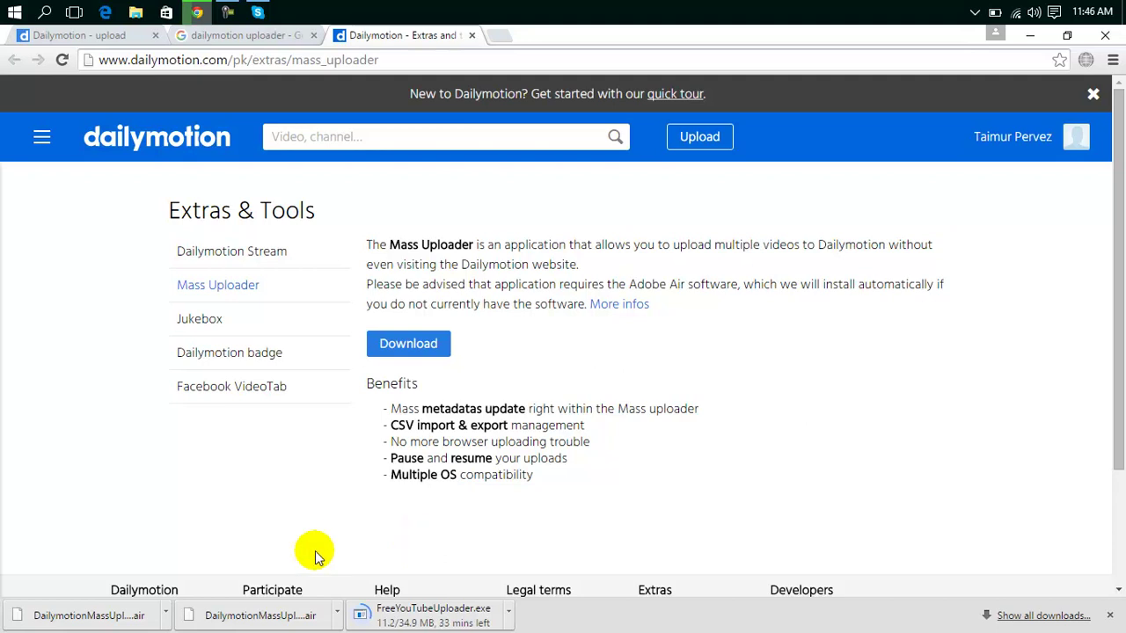
{"action": "left_click", "coordinate": [165, 615]}
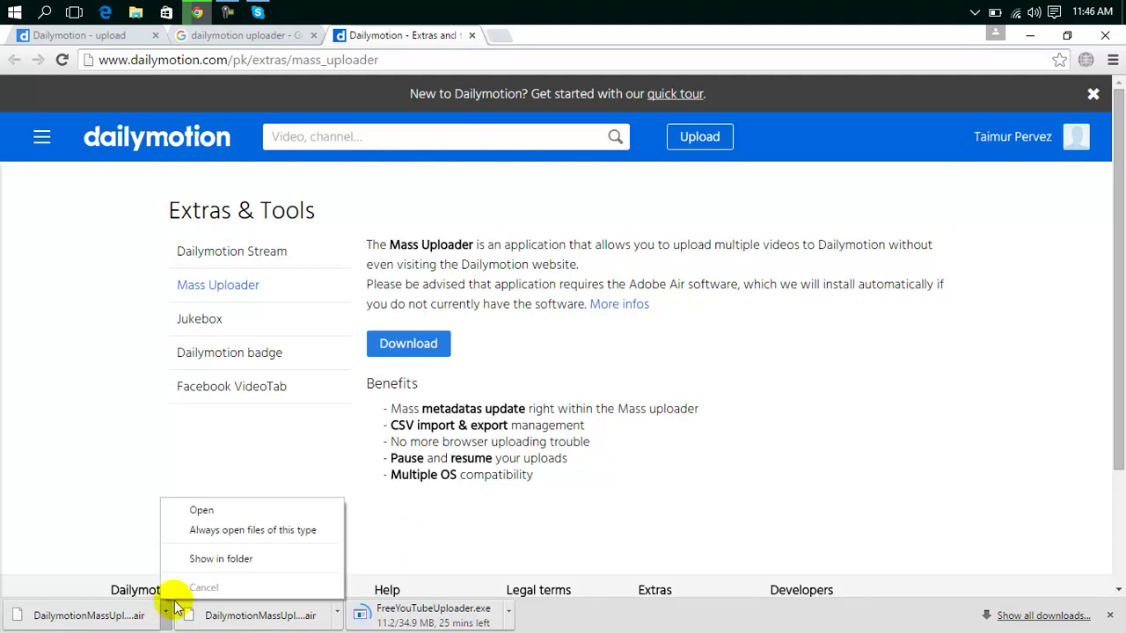
{"action": "left_click", "coordinate": [220, 534]}
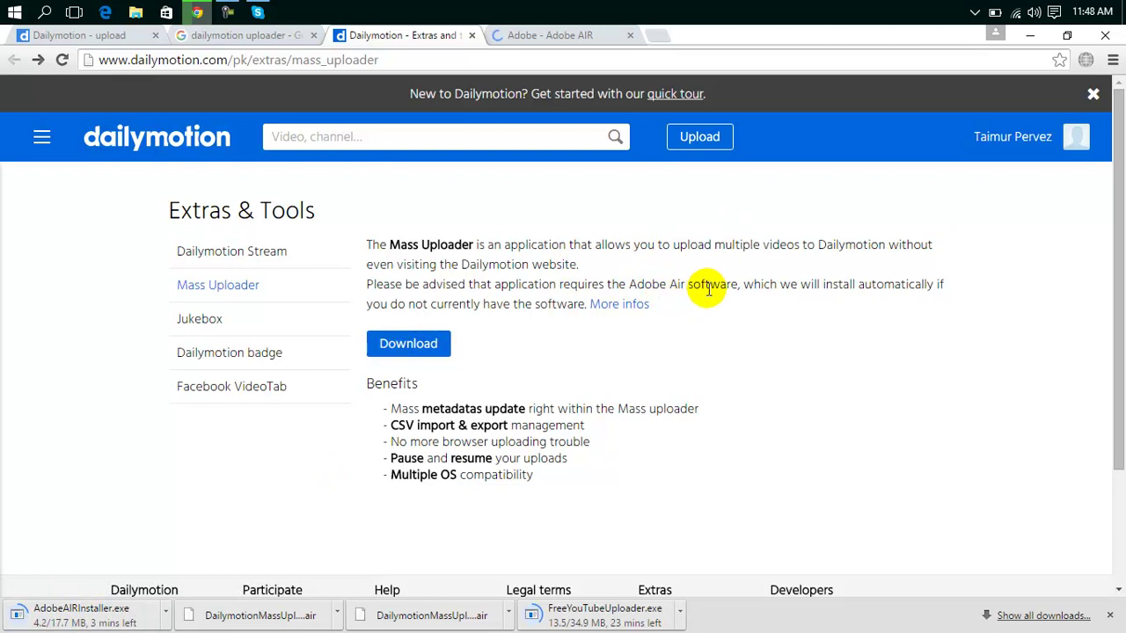
Return to the Adobe AIR download step to restart the installer, then go back to the Dailymotion upload.
{"action": "left_click", "coordinate": [564, 35]}
{"action": "left_click", "coordinate": [390, 59]}
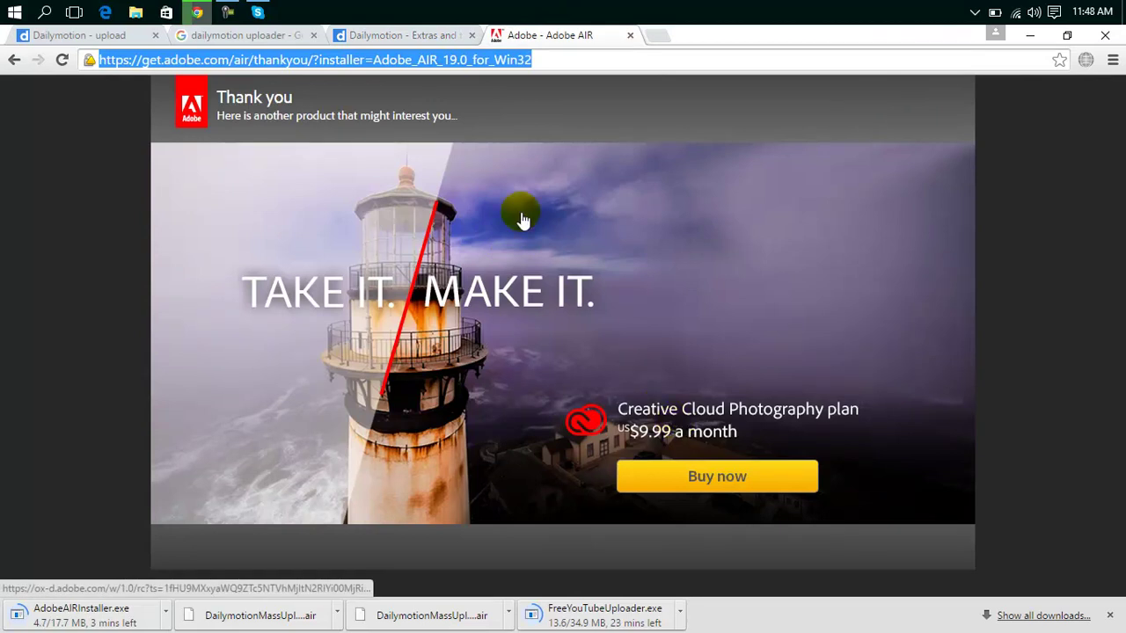
{"action": "left_click", "coordinate": [14, 60]}
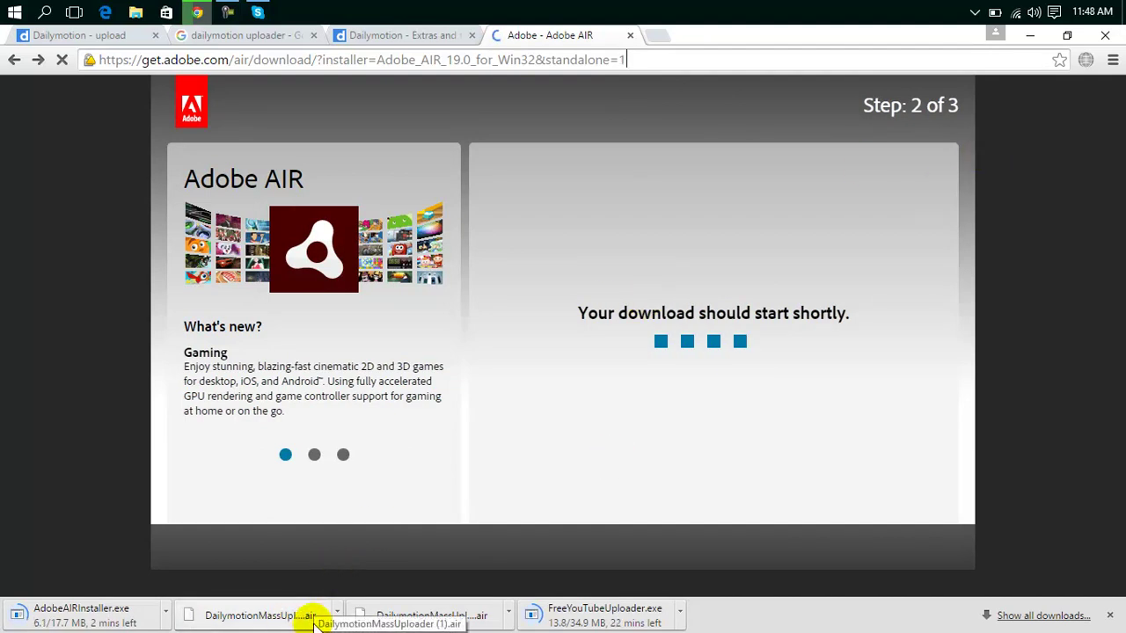
{"action": "left_click", "coordinate": [434, 35]}
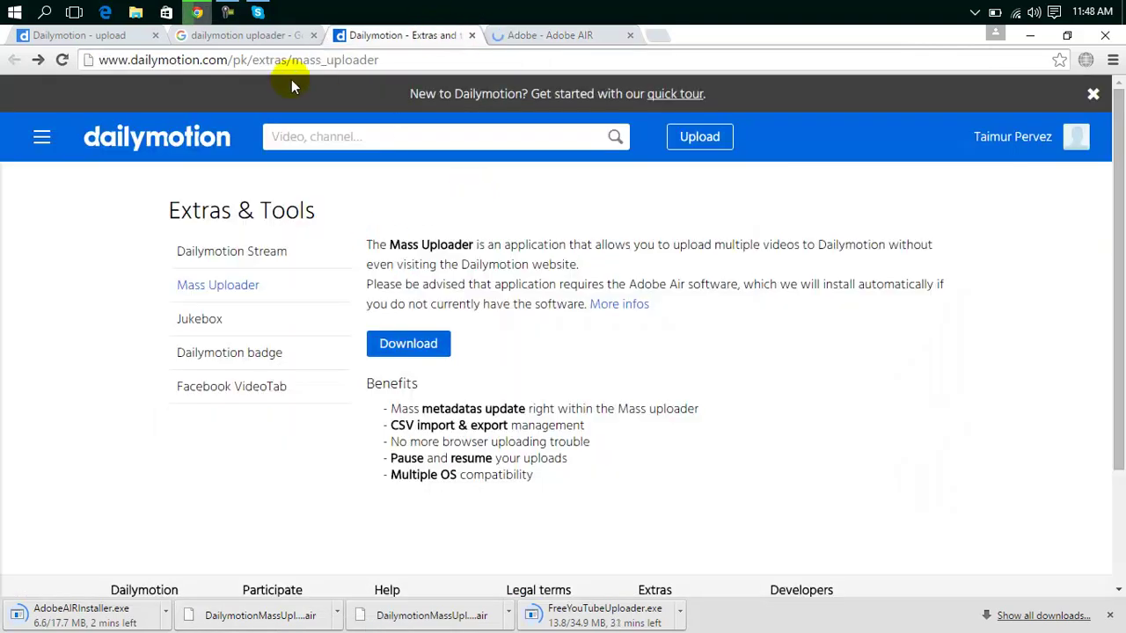
{"action": "left_click", "coordinate": [276, 37]}
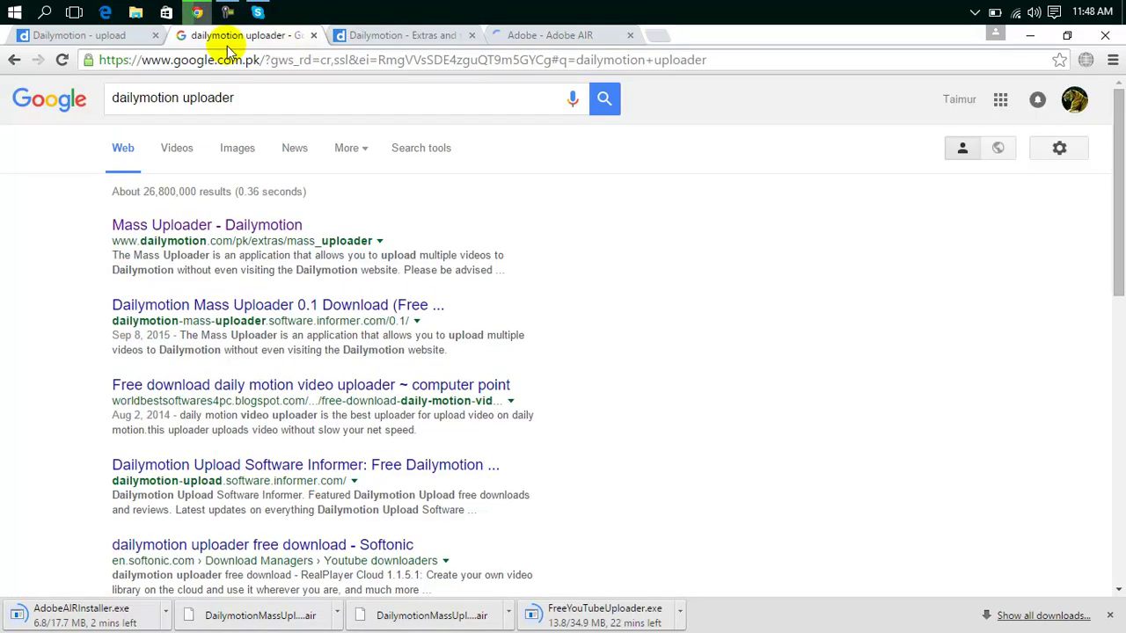
{"action": "left_click", "coordinate": [124, 37]}
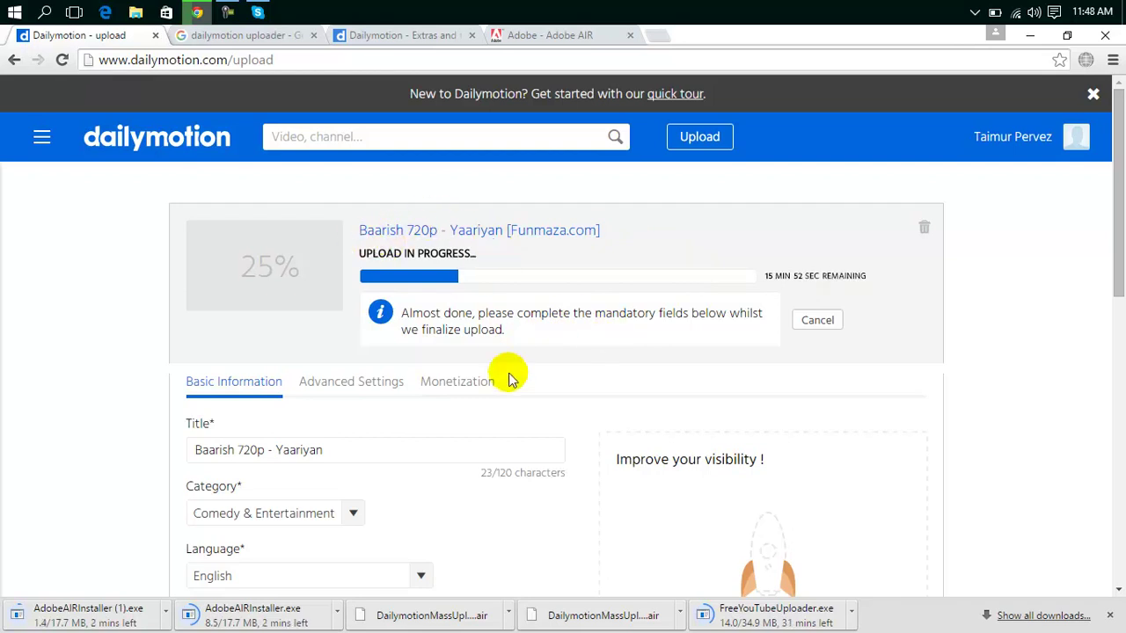
In a new tab, enter 'vi' then 'viemo' as the address, landing on a Vimeo video page.
{"action": "left_click", "coordinate": [658, 35]}
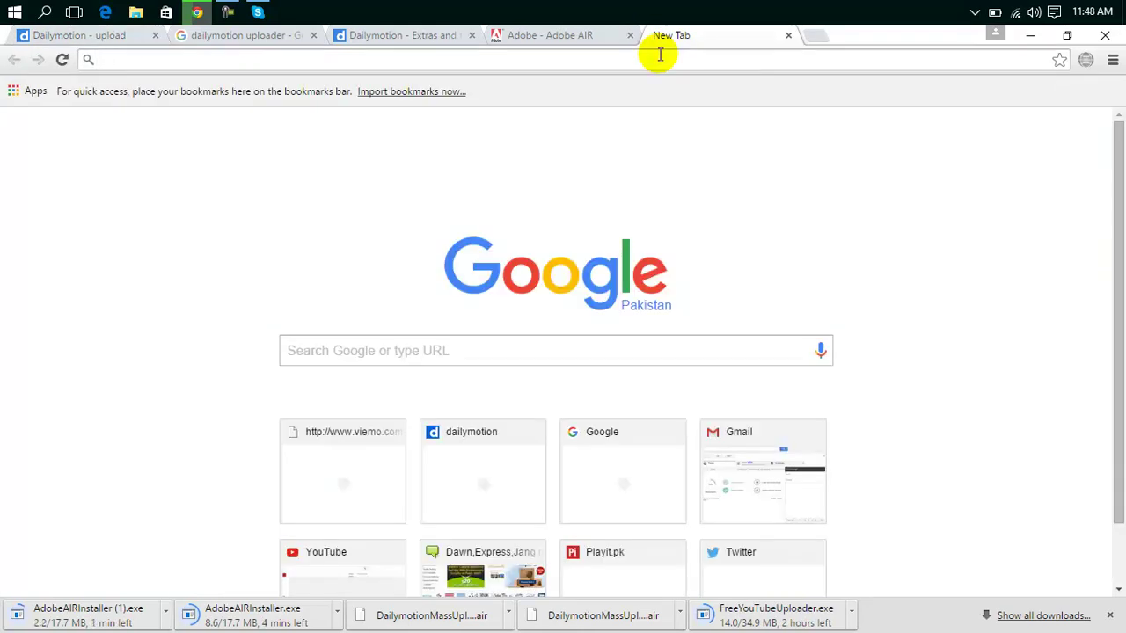
{"action": "type", "text": "vimeo.com"}
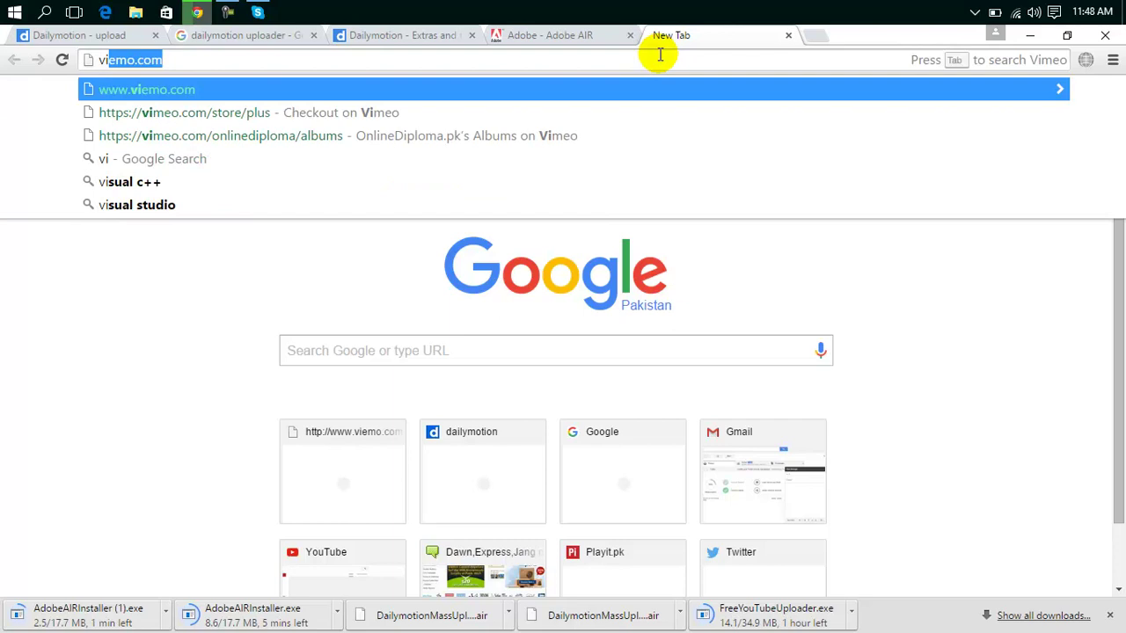
{"action": "key", "text": "Return"}
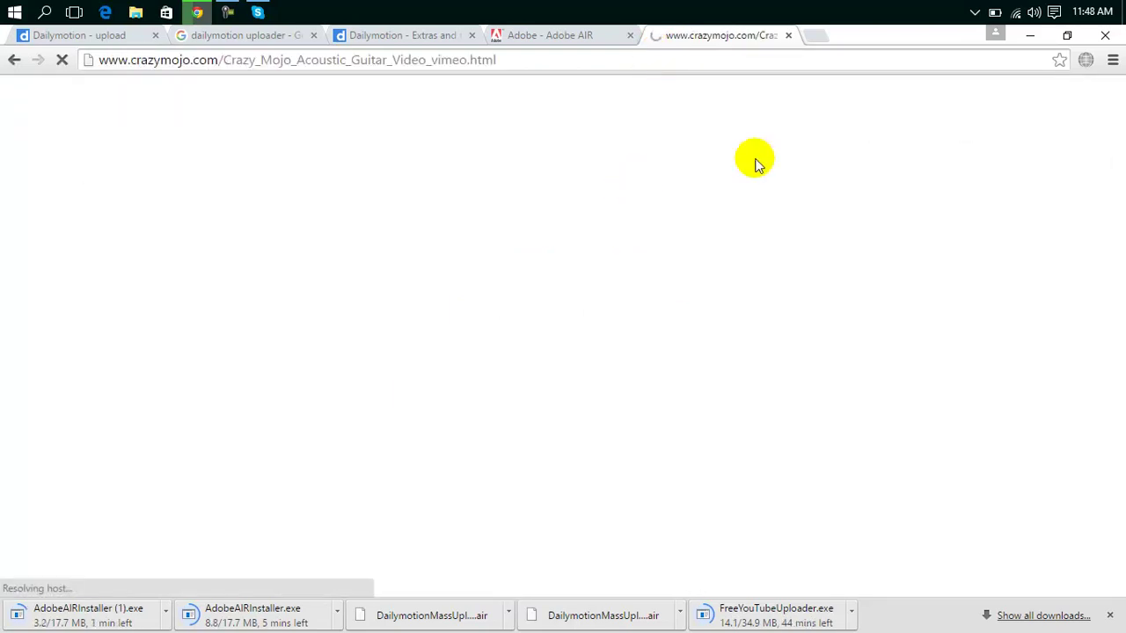
{"action": "left_click", "coordinate": [644, 57]}
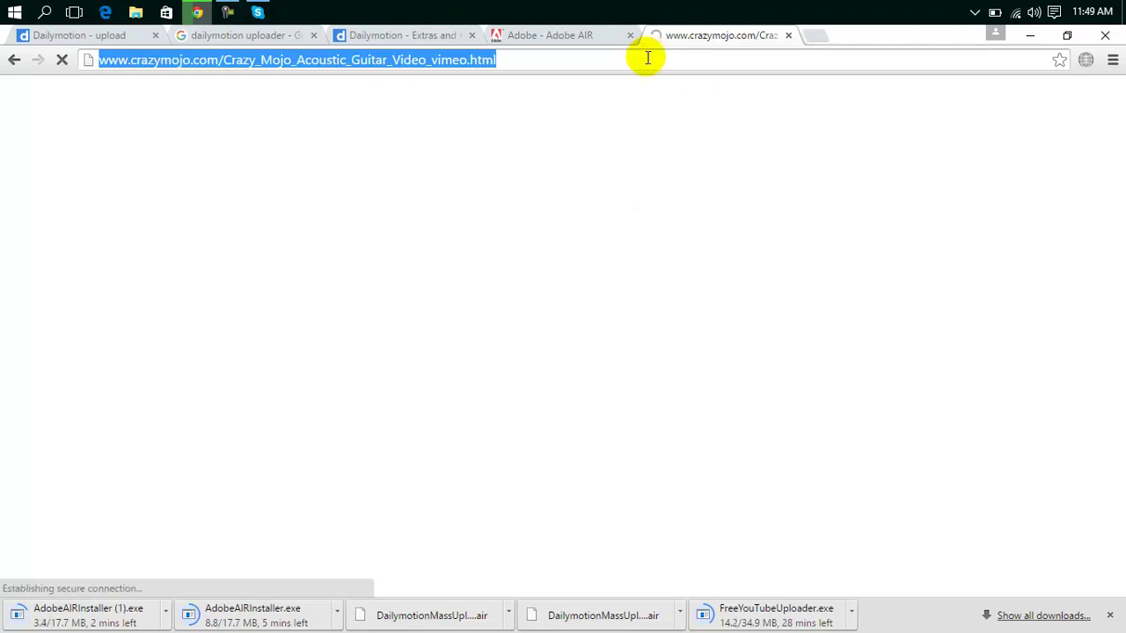
{"action": "type", "text": "viemo.com"}
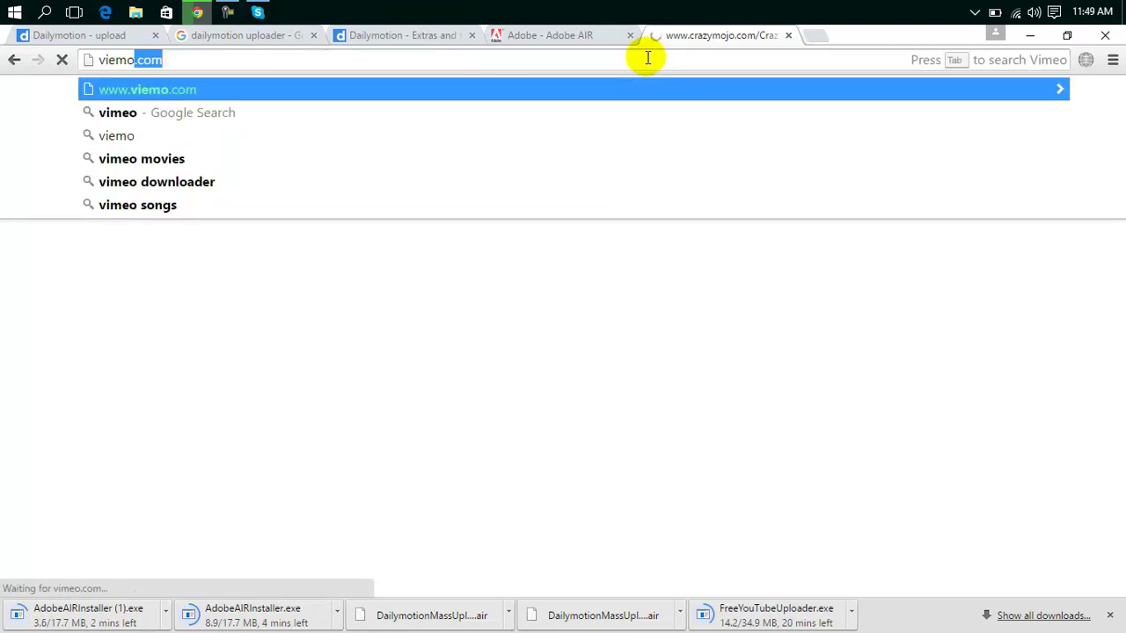
{"action": "key", "text": "Return"}
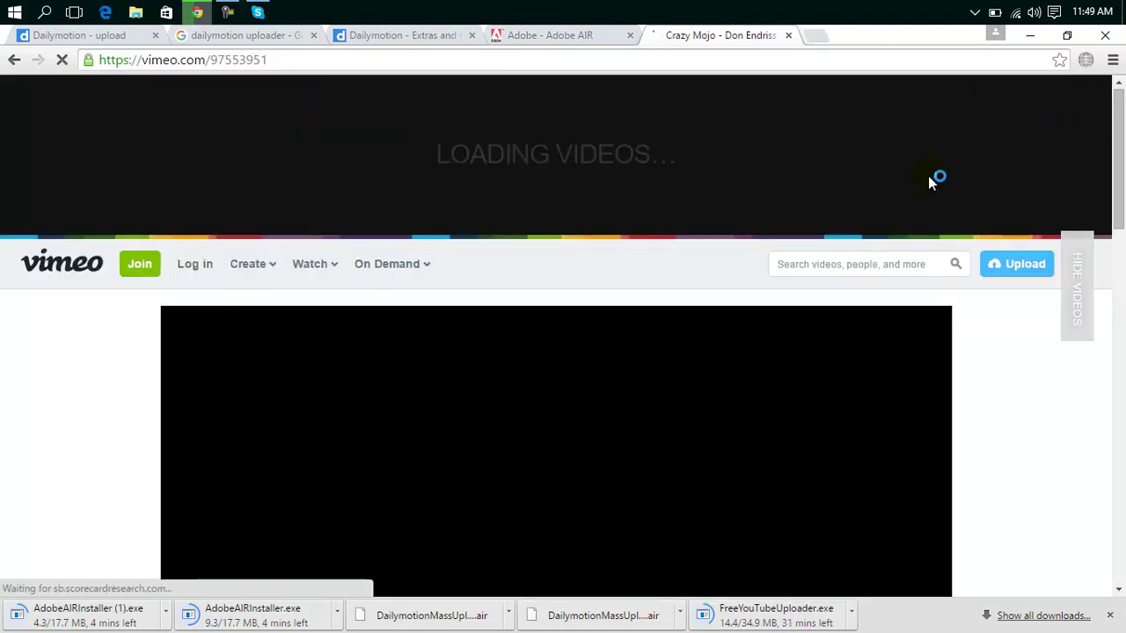
Open Vimeo's upload page, bring up the login form, then dismiss it.
{"action": "left_click", "coordinate": [994, 264]}
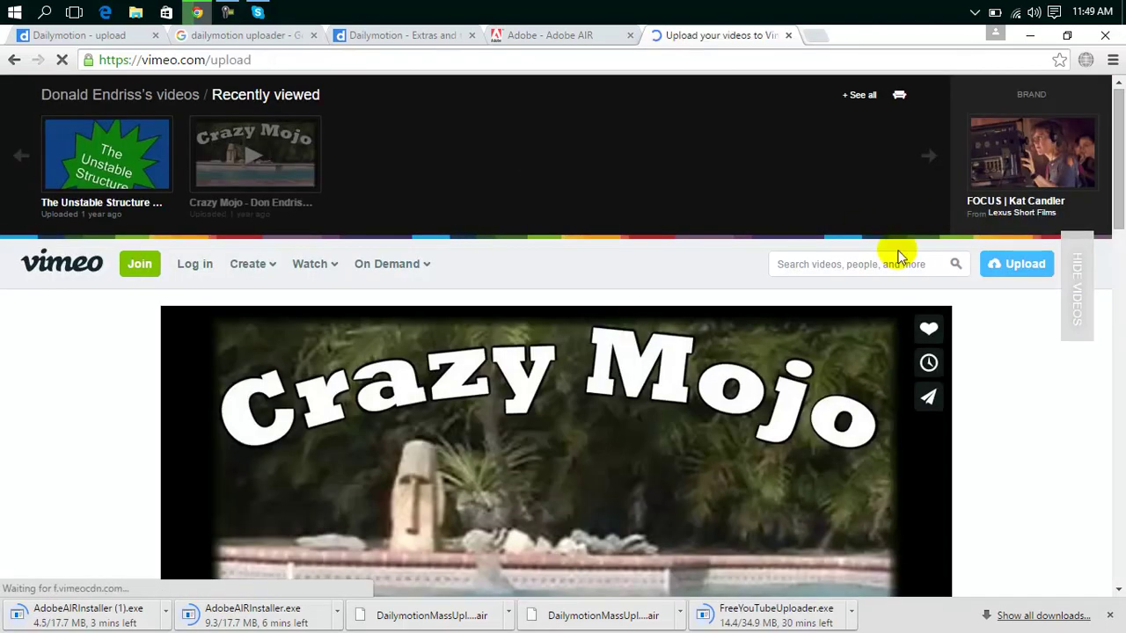
{"action": "left_click", "coordinate": [994, 263]}
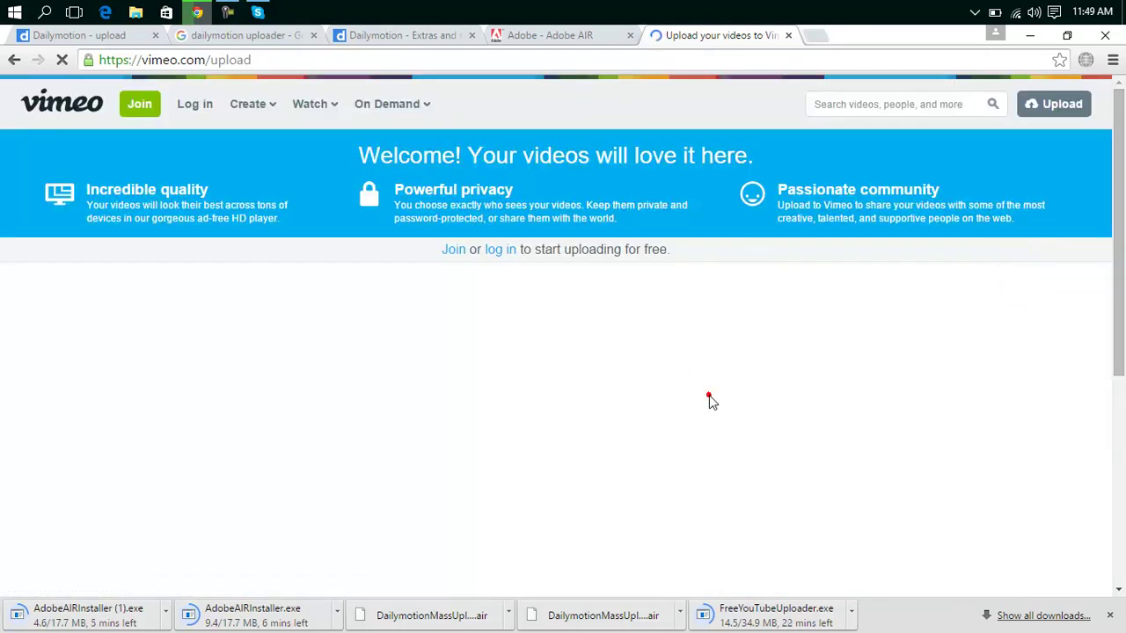
{"action": "left_click", "coordinate": [497, 255]}
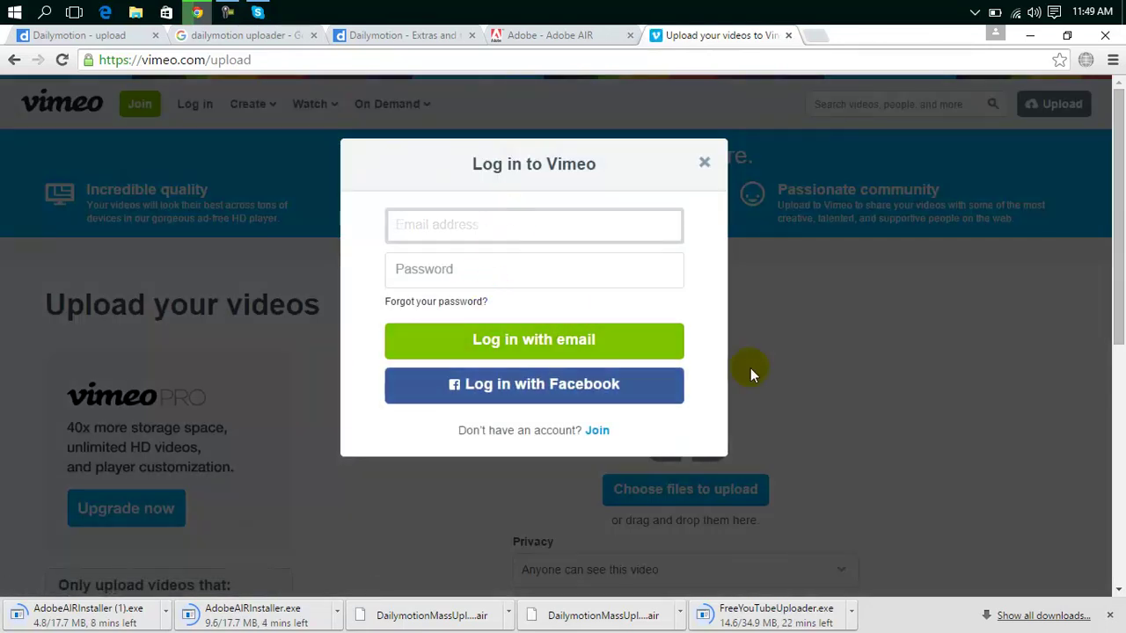
{"action": "left_click", "coordinate": [896, 383]}
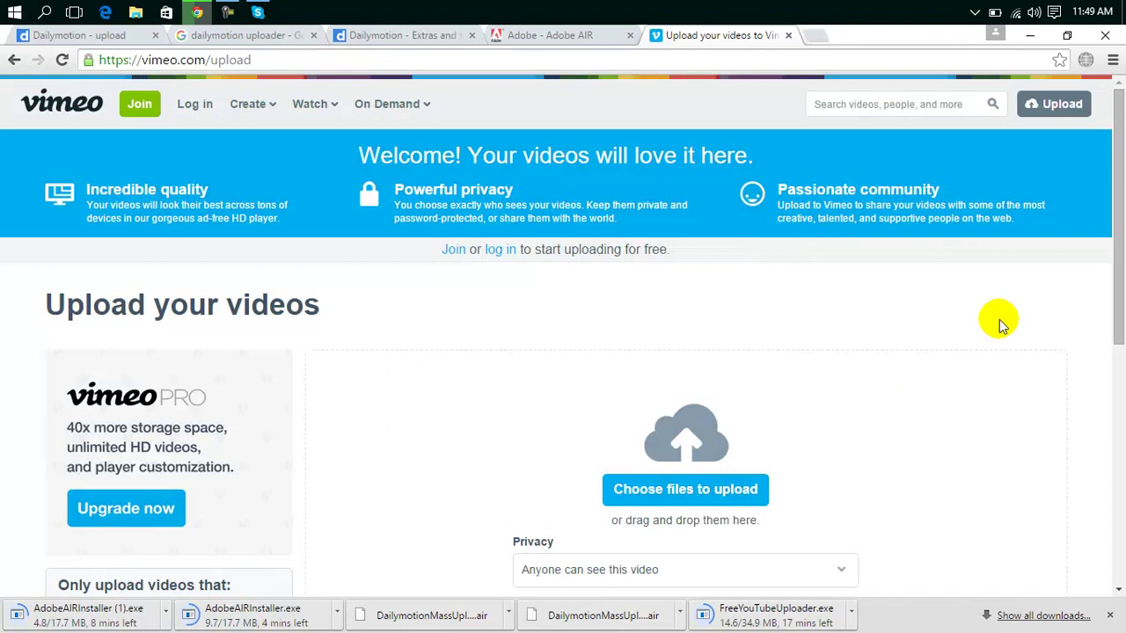
Try Choose files to upload, close the Join Vimeo form, and return to the upload page.
{"action": "scroll", "coordinate": [1121, 248], "scroll_direction": "down", "scroll_amount": 3}
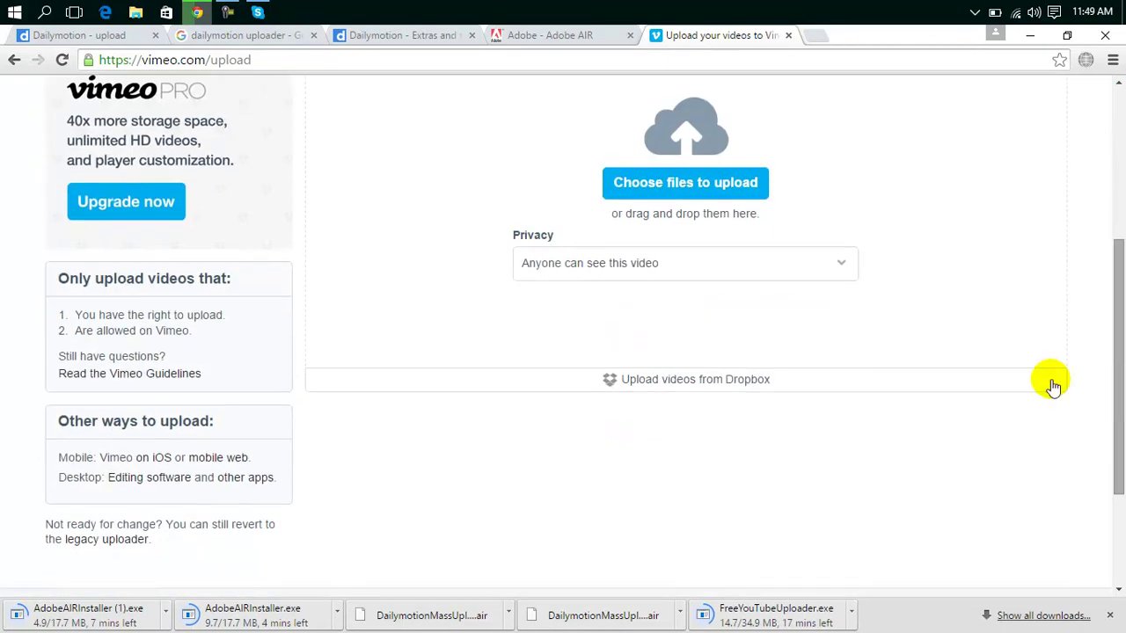
{"action": "left_click", "coordinate": [717, 185]}
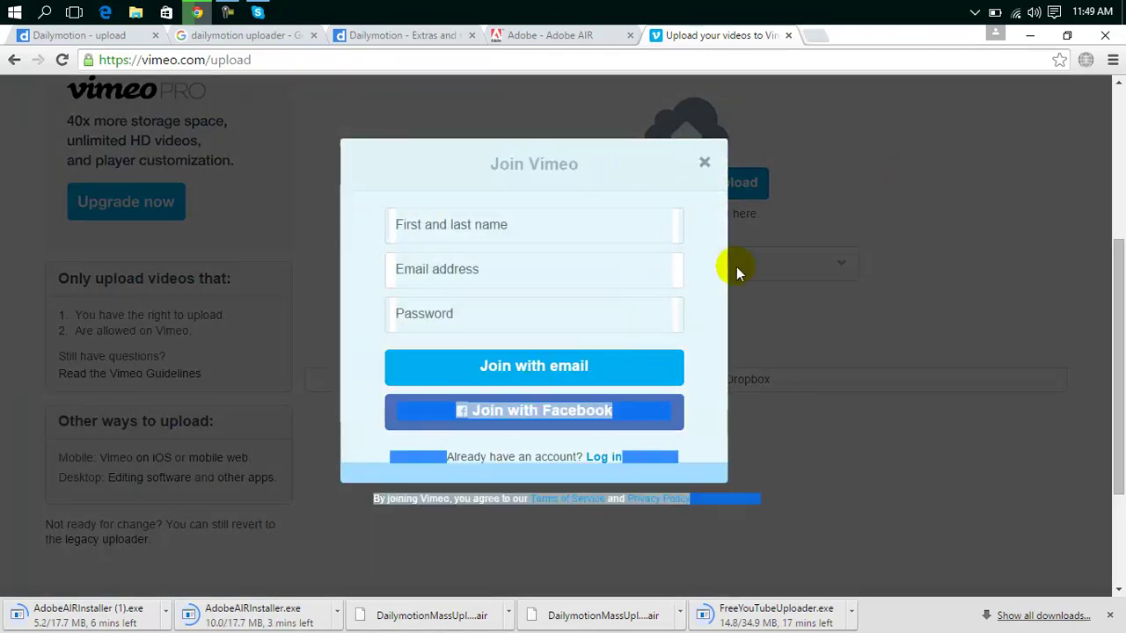
{"action": "left_click", "coordinate": [704, 166]}
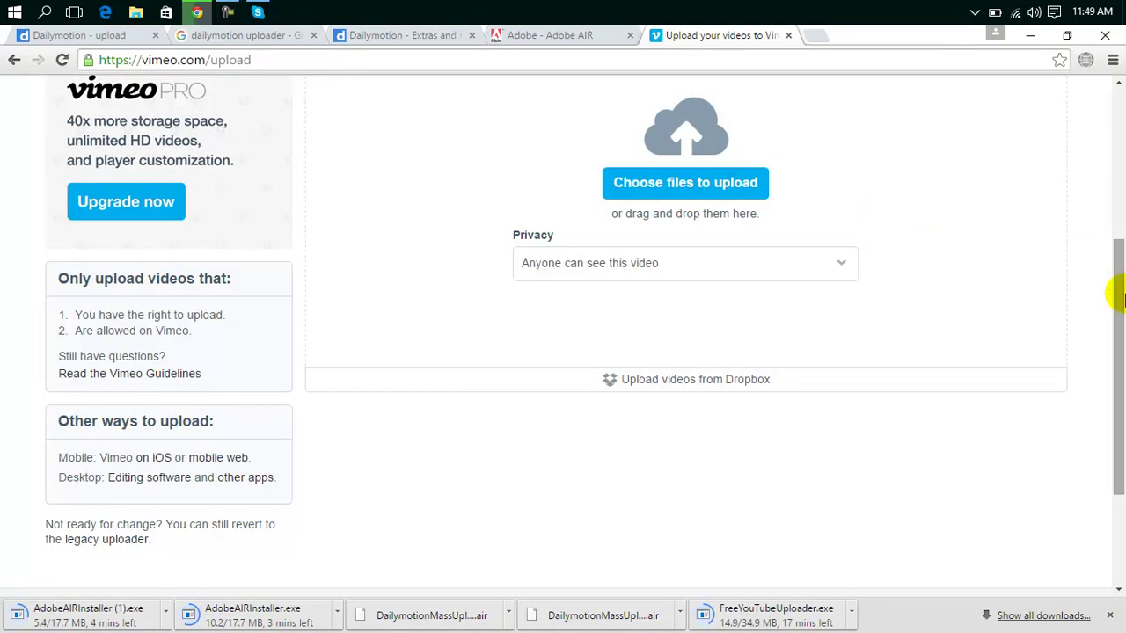
{"action": "left_click_drag", "start_coordinate": [1116, 247], "coordinate": [1121, 471]}
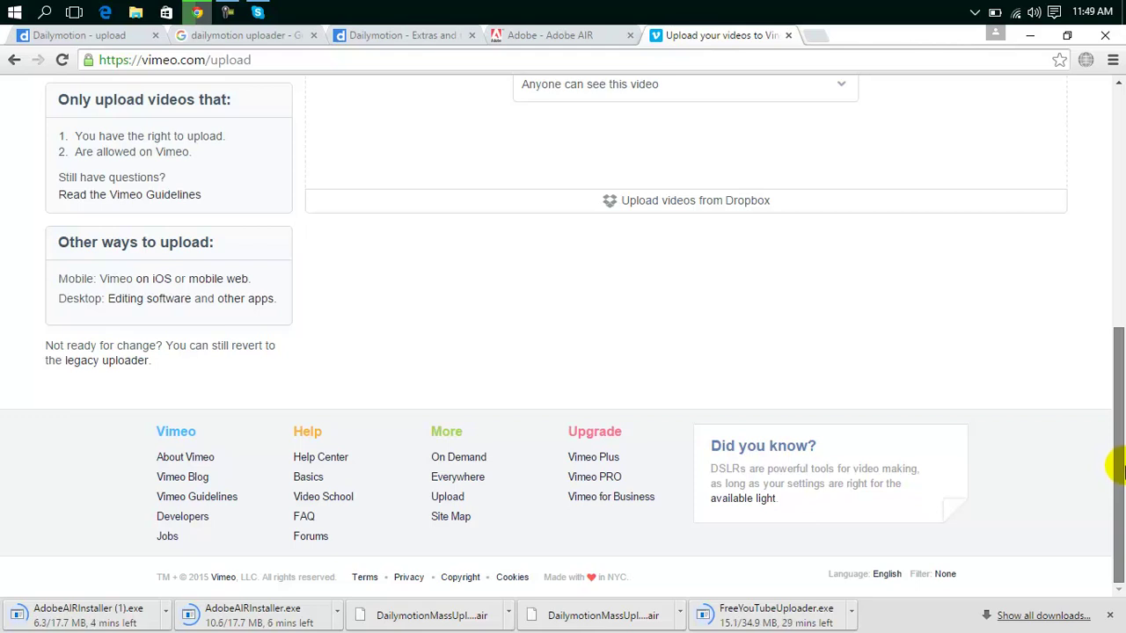
{"action": "scroll", "coordinate": [968, 244], "scroll_direction": "up", "scroll_amount": 5}
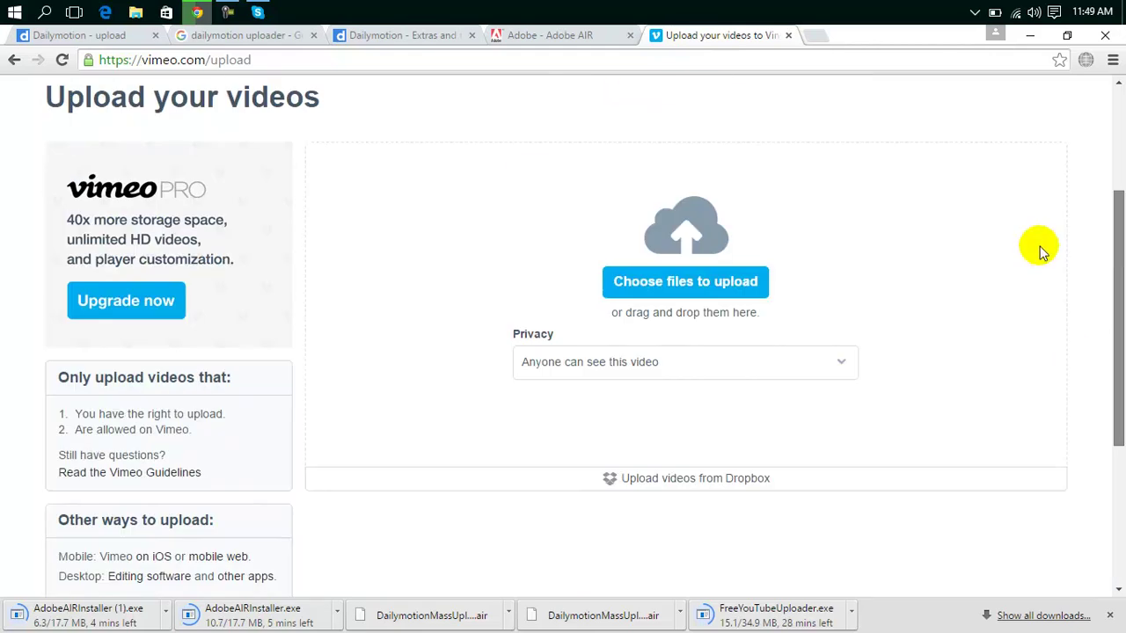